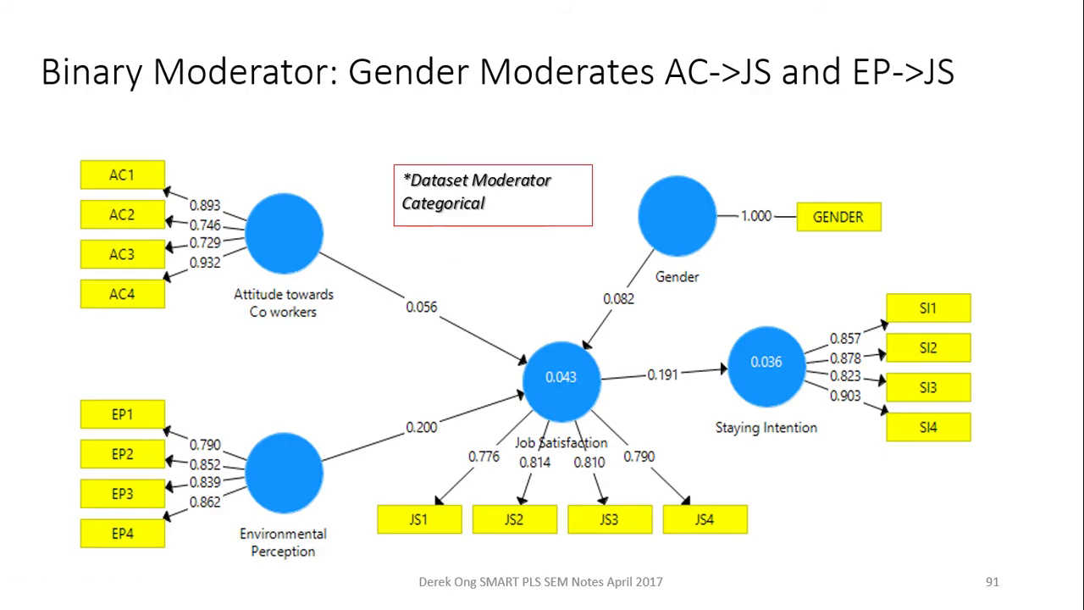
# Bring up the slide show options on slide 91, 'Binary Moderator: Gender Moderates AC->JS and EP->JS'
pyautogui.rightClick(537, 399)
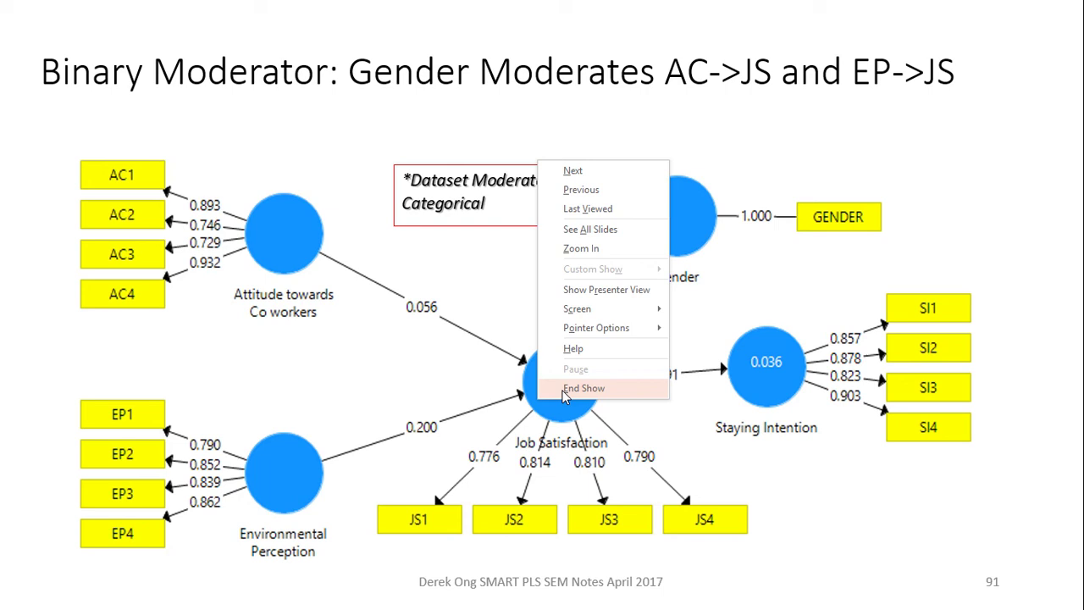
# End the slide show and open the Categorical Moderator model from SmartPLS's Project Explorer
pyautogui.click(329, 344)
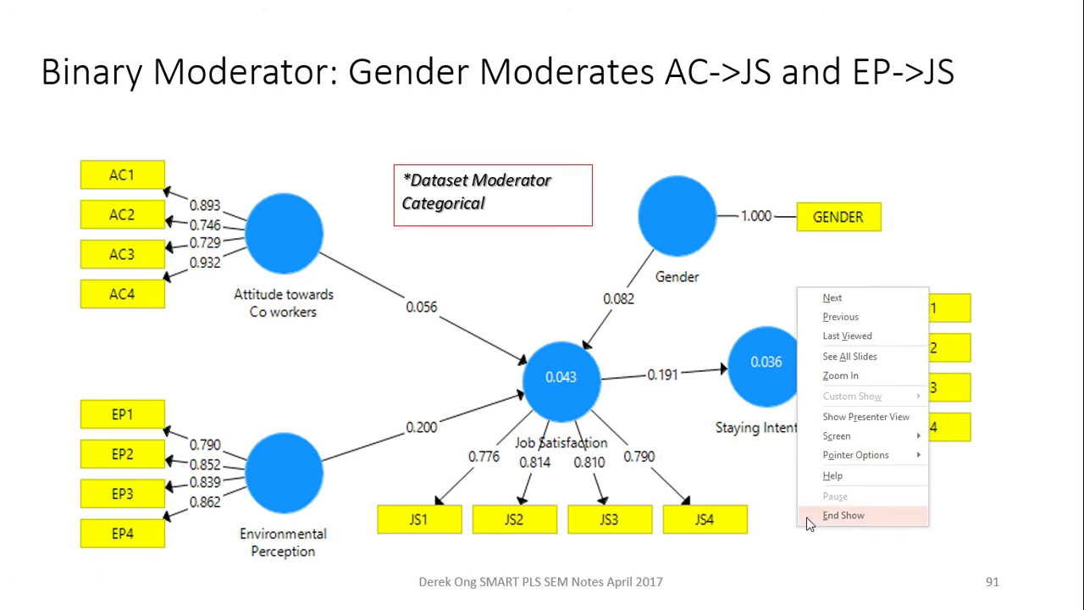
pyautogui.click(807, 517)
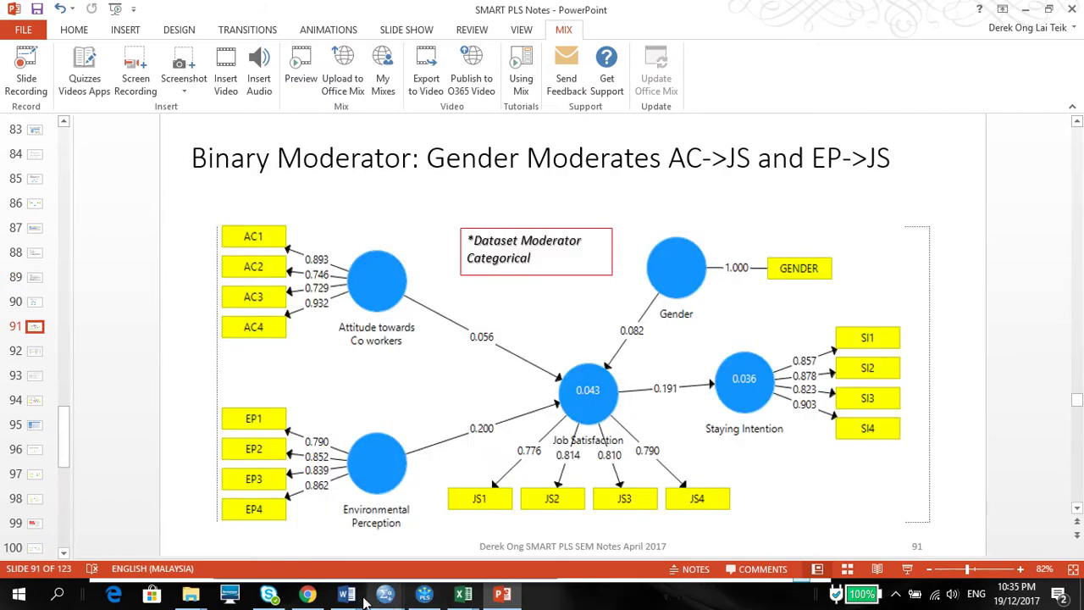
pyautogui.moveTo(472, 600)
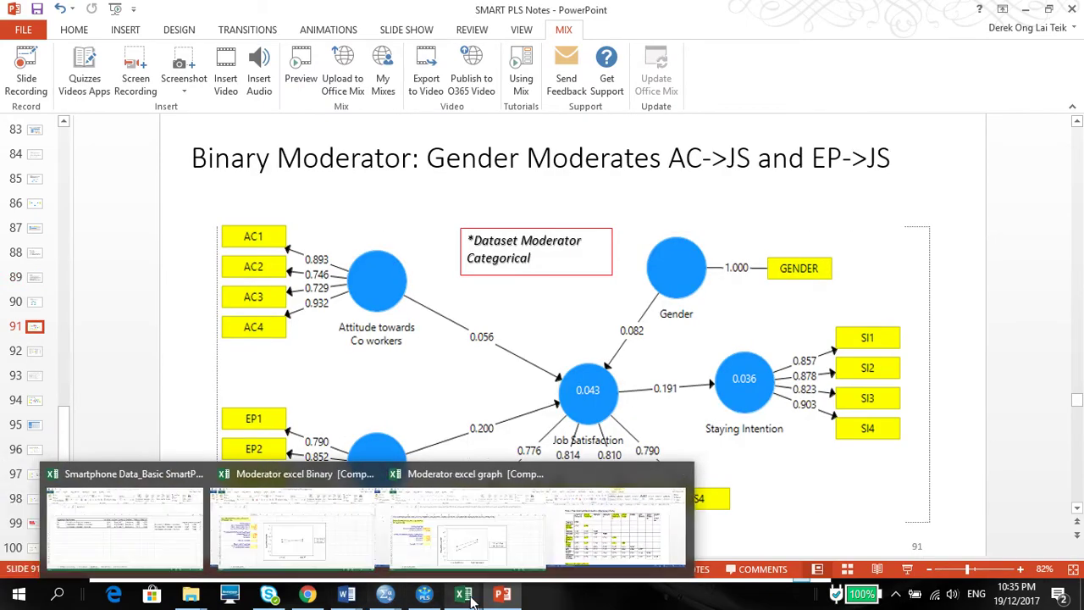
pyautogui.click(426, 598)
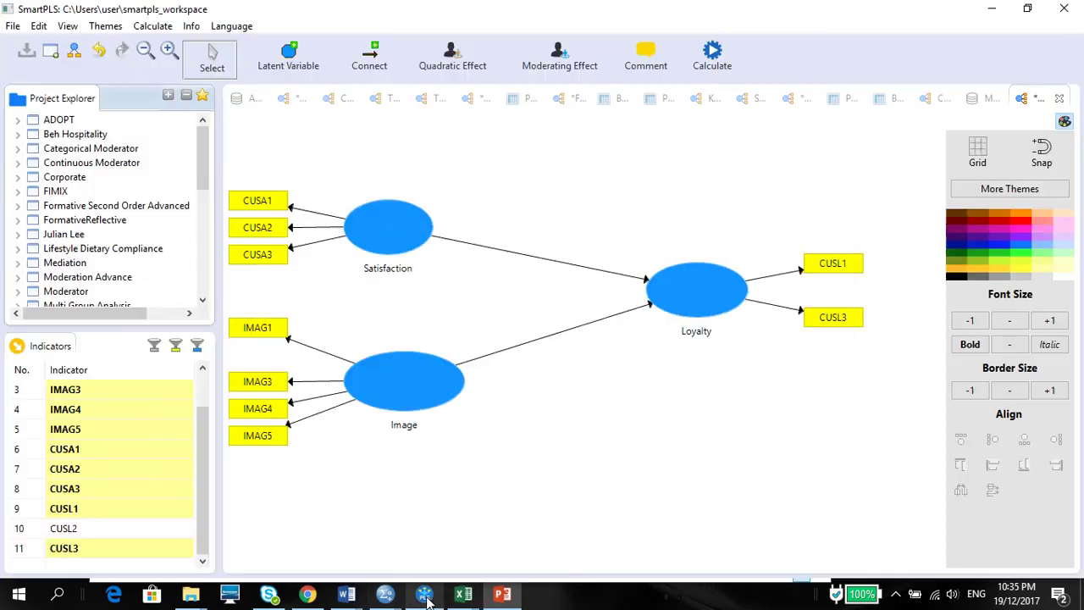
pyautogui.doubleClick(98, 158)
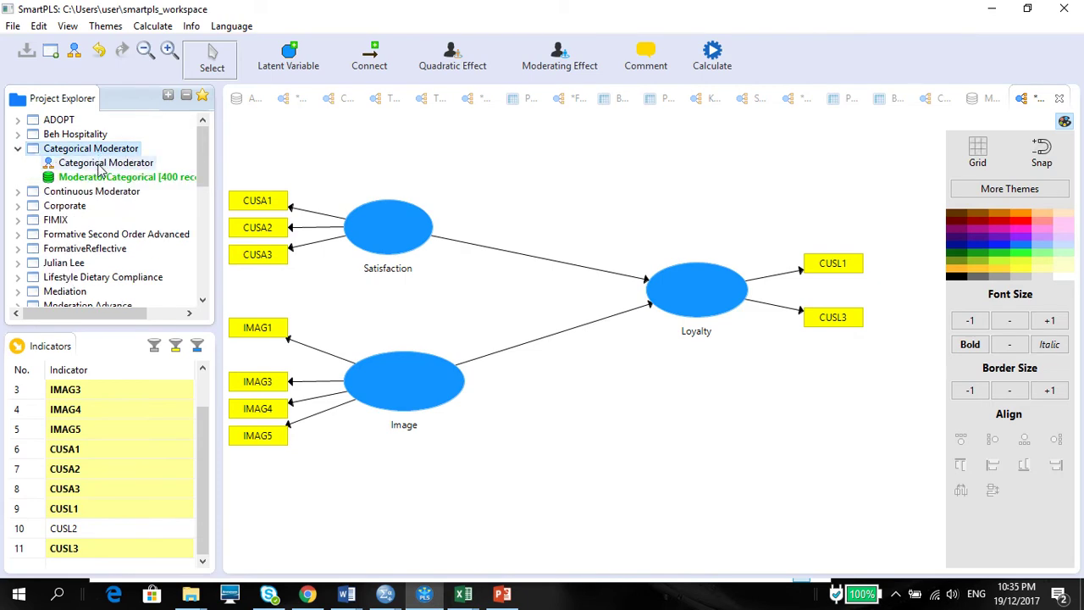
pyautogui.doubleClick(100, 164)
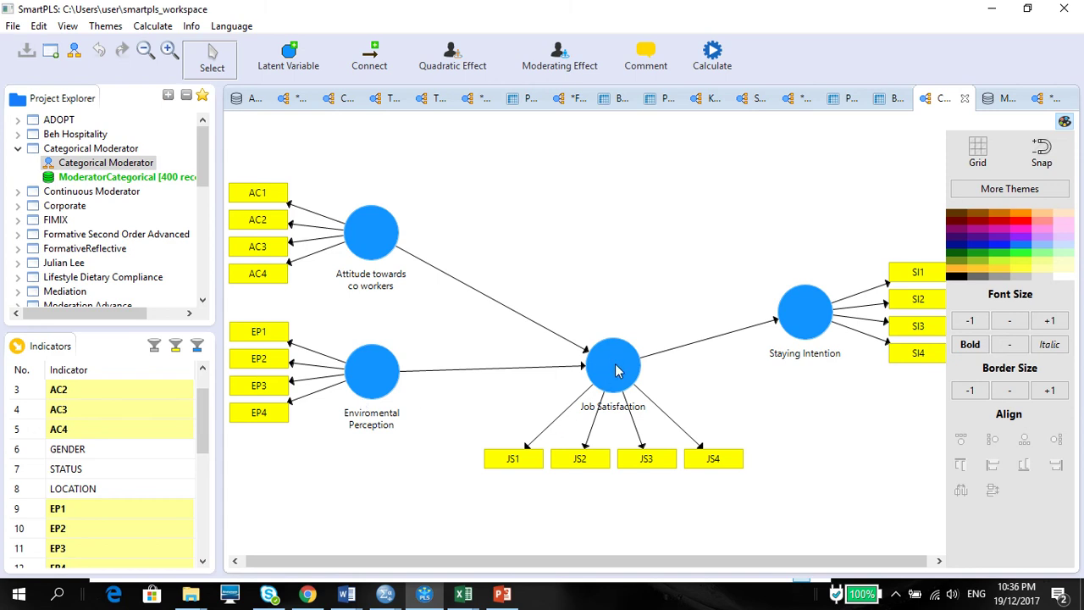
# Check GENDER's statistics against the slide, then drag the GENDER indicator onto the canvas near Job Satisfaction
pyautogui.click(502, 594)
pyautogui.click(499, 595)
pyautogui.click(167, 456)
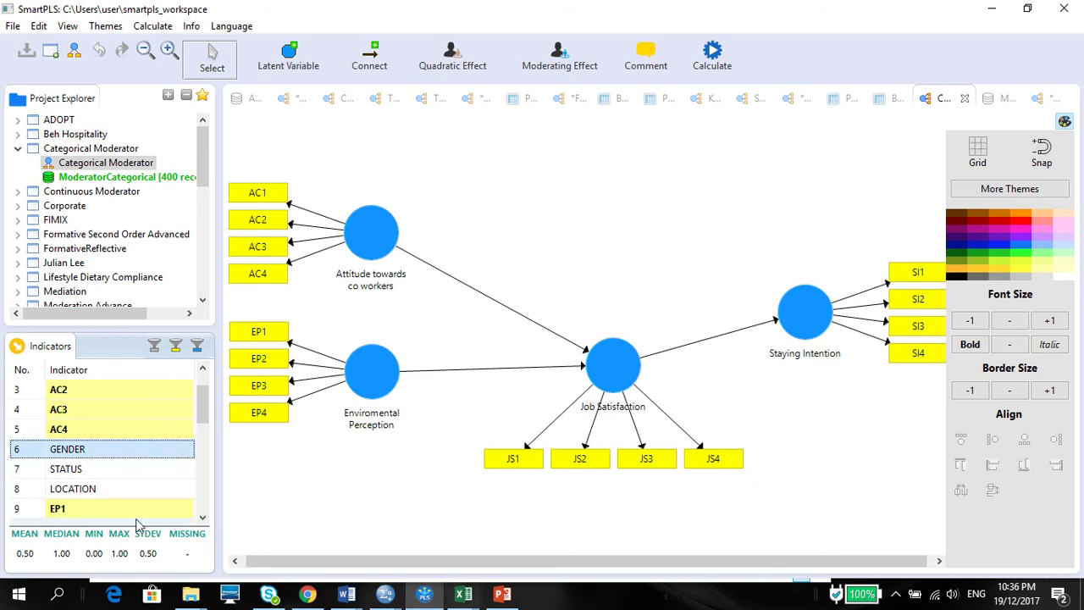
pyautogui.click(425, 597)
pyautogui.click(502, 594)
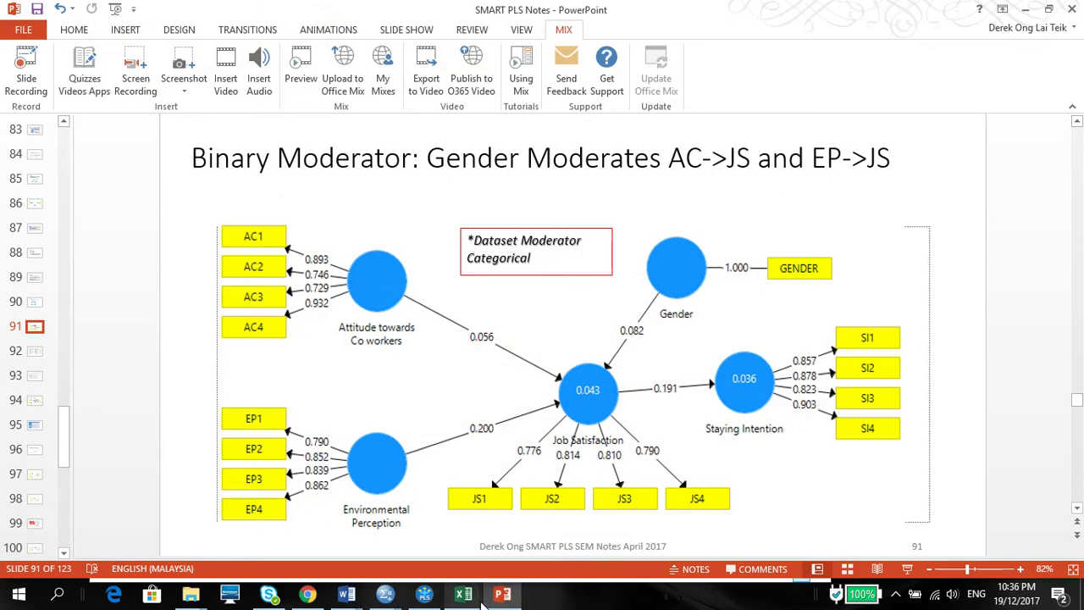
pyautogui.click(425, 597)
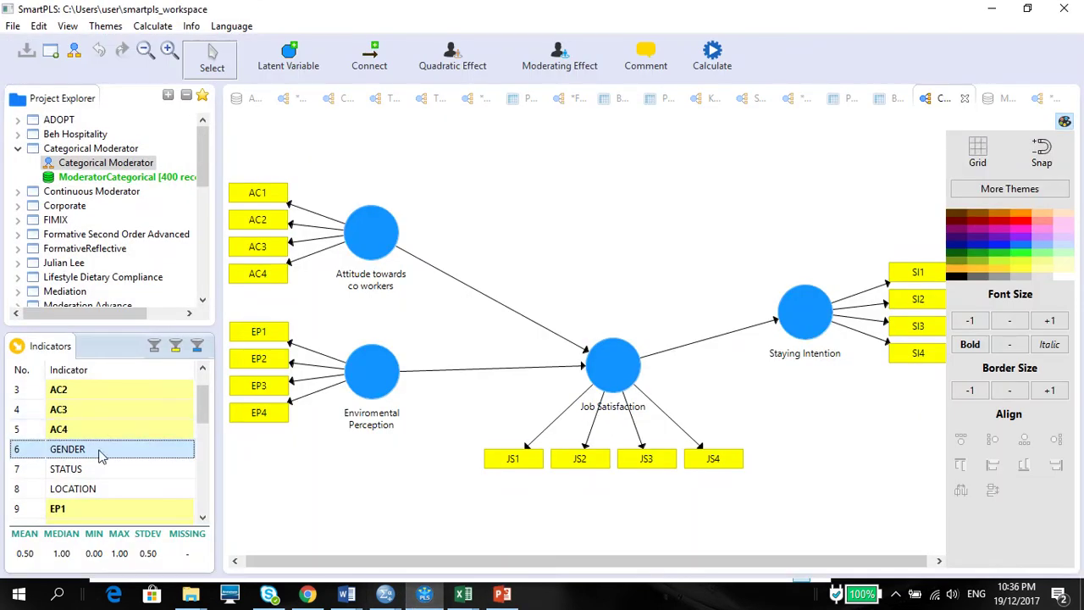
pyautogui.moveTo(97, 455); pyautogui.dragTo(618, 356)
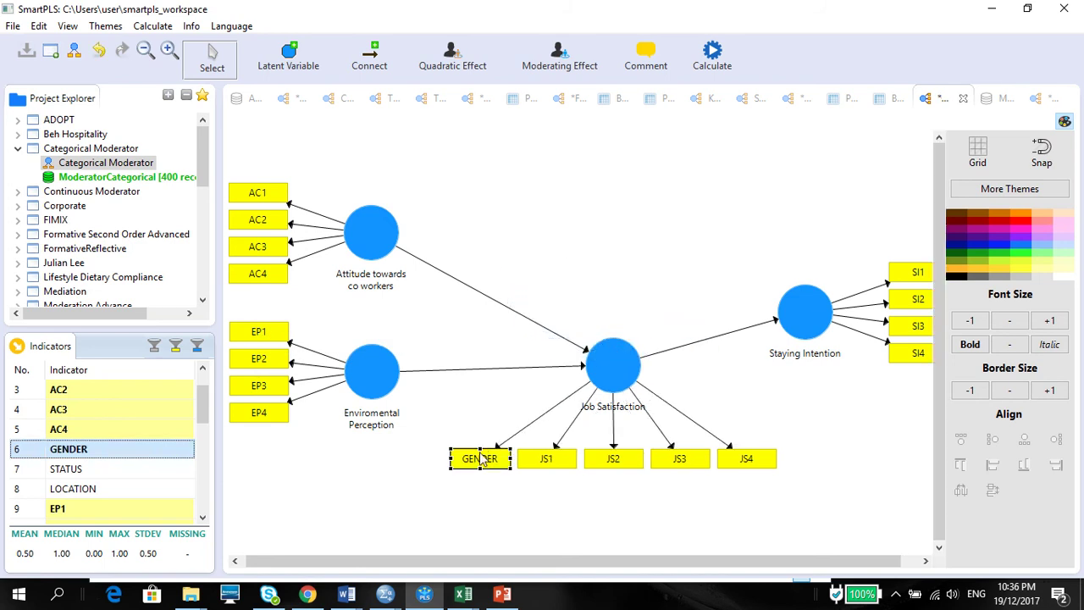
# Delete the stray GENDER indicator and add a new latent variable named Gender
pyautogui.press('Delete')
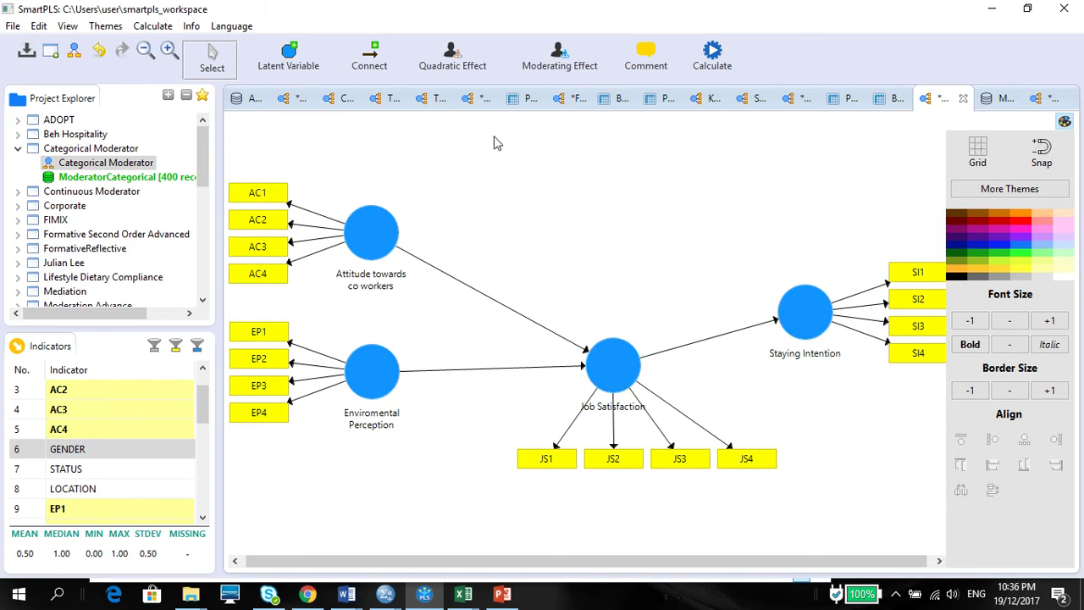
pyautogui.click(290, 57)
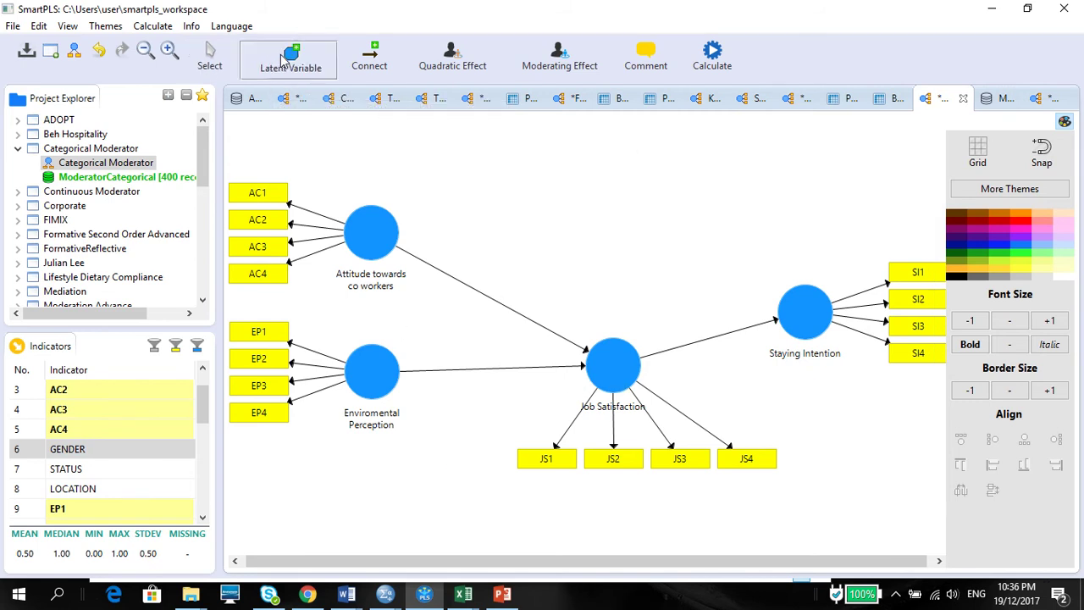
pyautogui.click(609, 254)
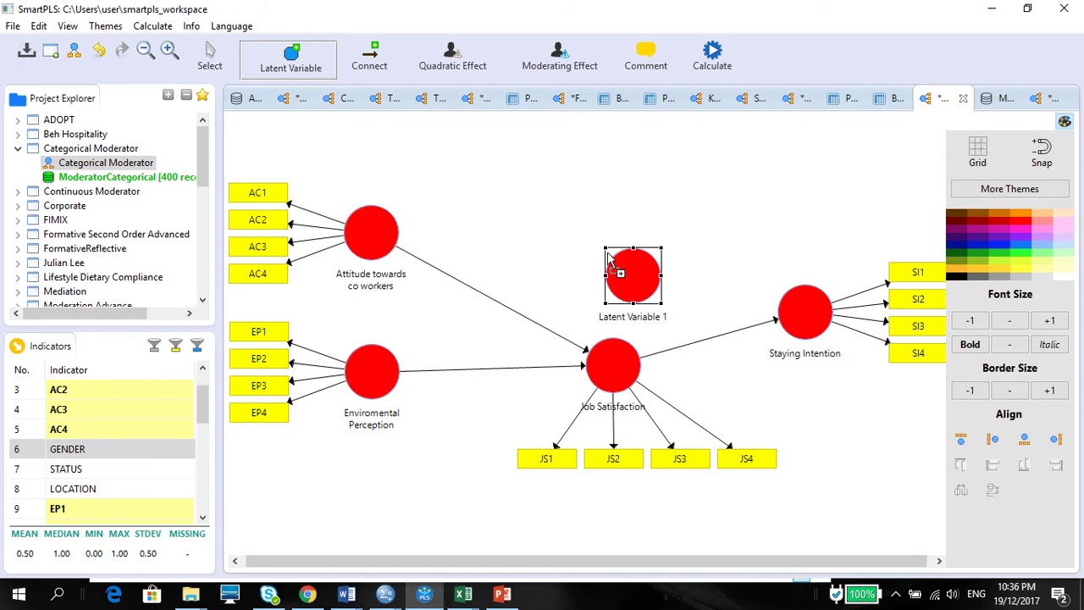
pyautogui.rightClick(620, 268)
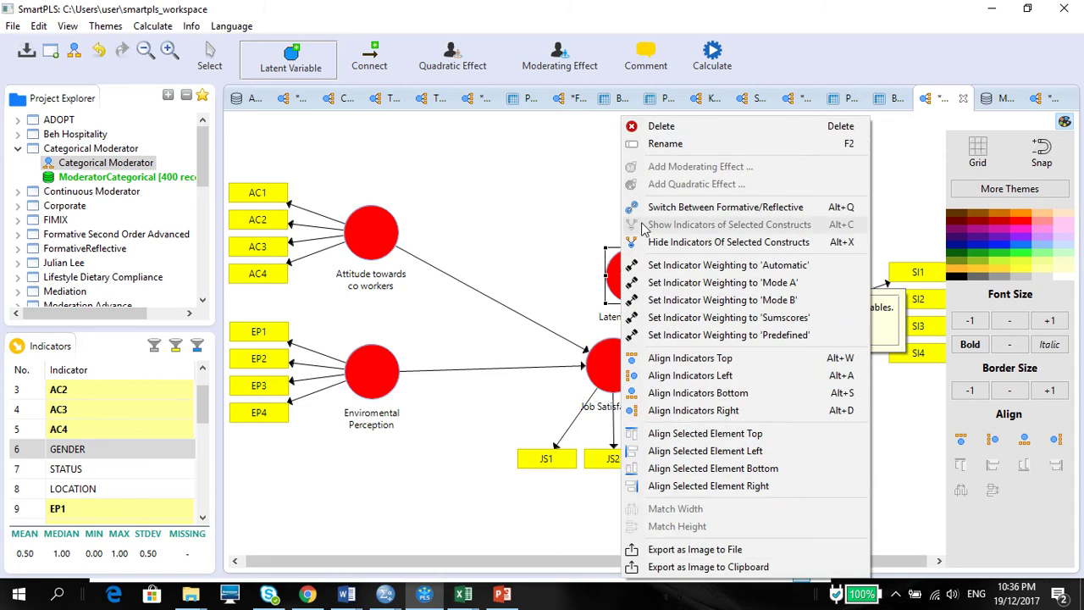
pyautogui.click(666, 143)
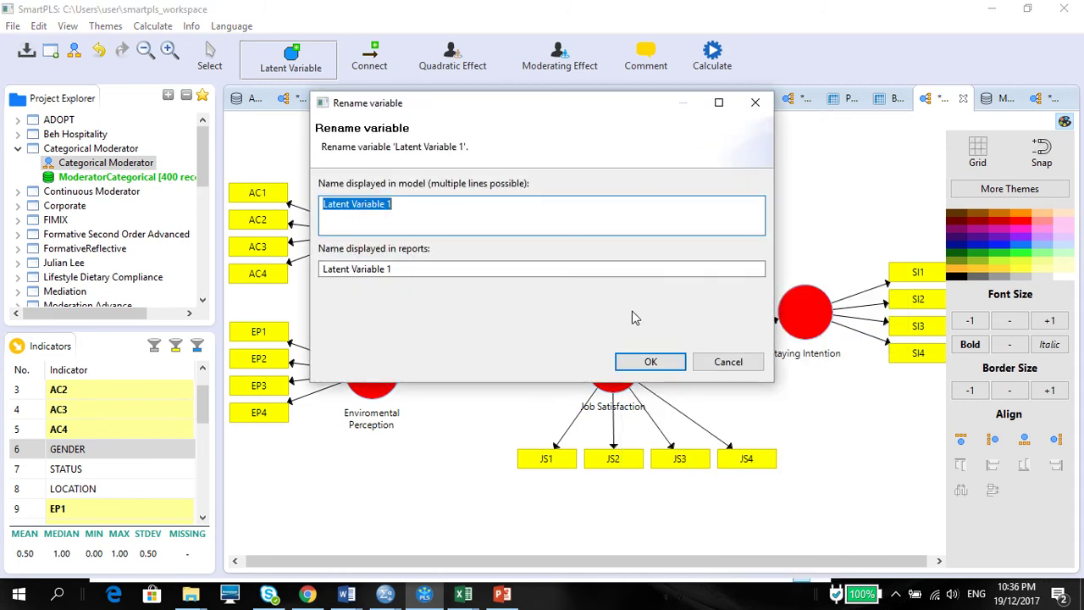
pyautogui.write('Gender')
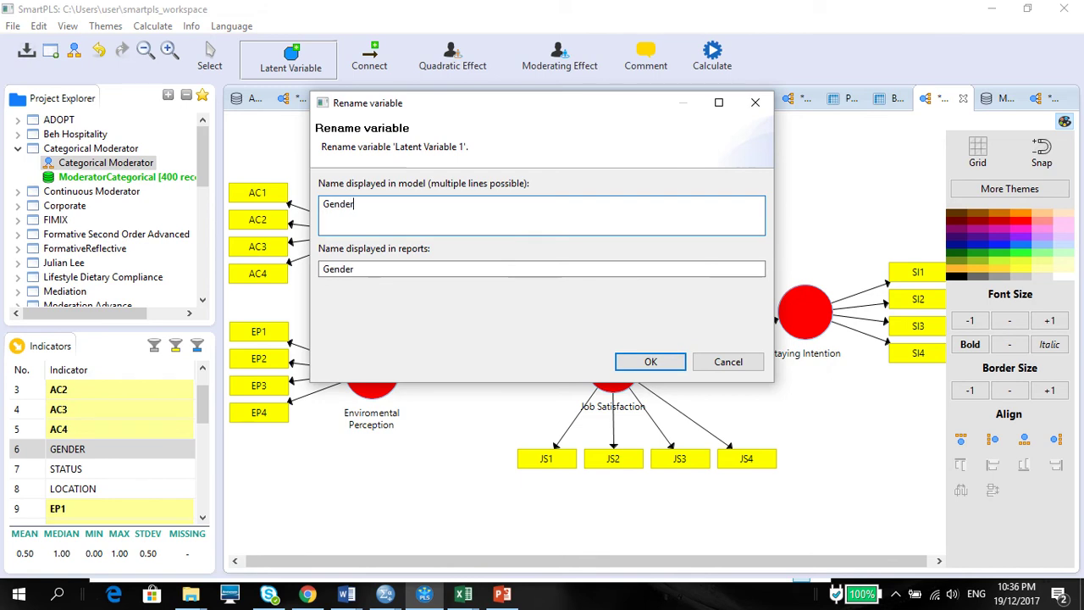
pyautogui.click(653, 362)
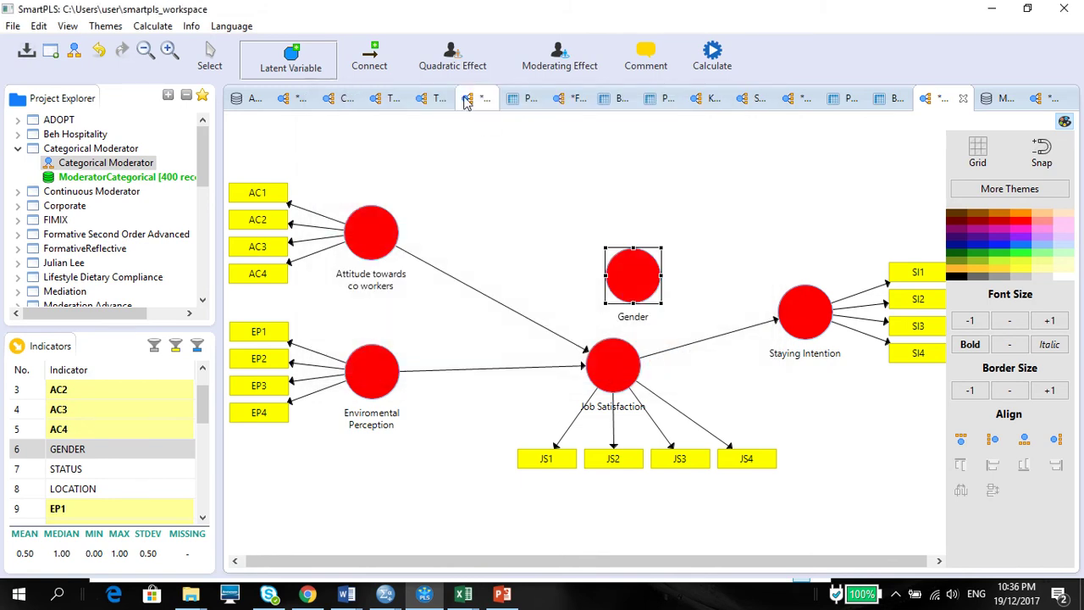
# Connect Gender to Job Satisfaction, assign the GENDER indicator to it, and reposition both above
pyautogui.click(366, 65)
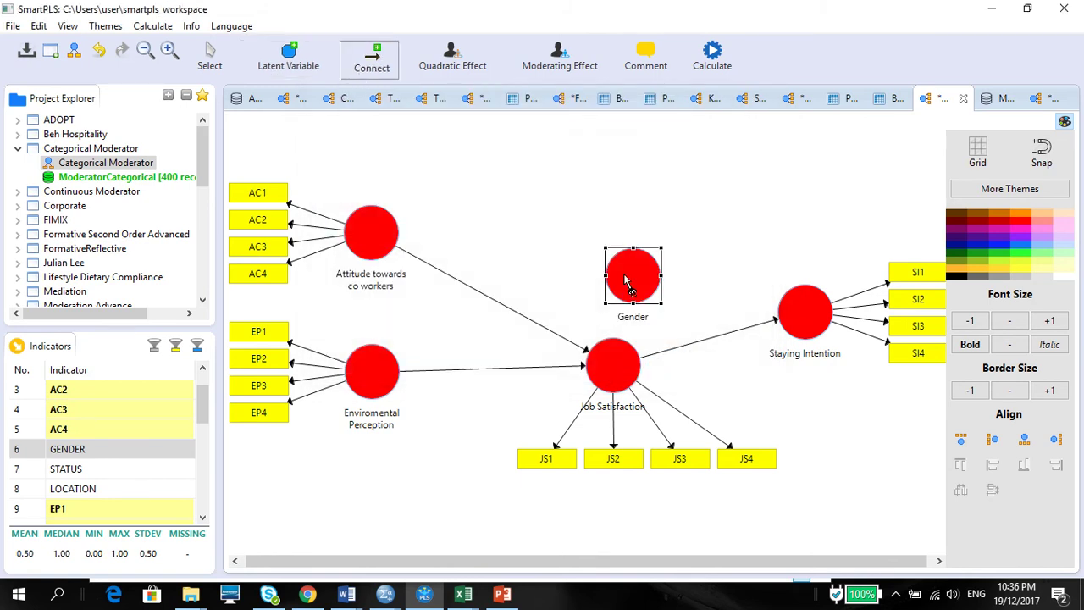
pyautogui.moveTo(623, 327); pyautogui.dragTo(625, 352)
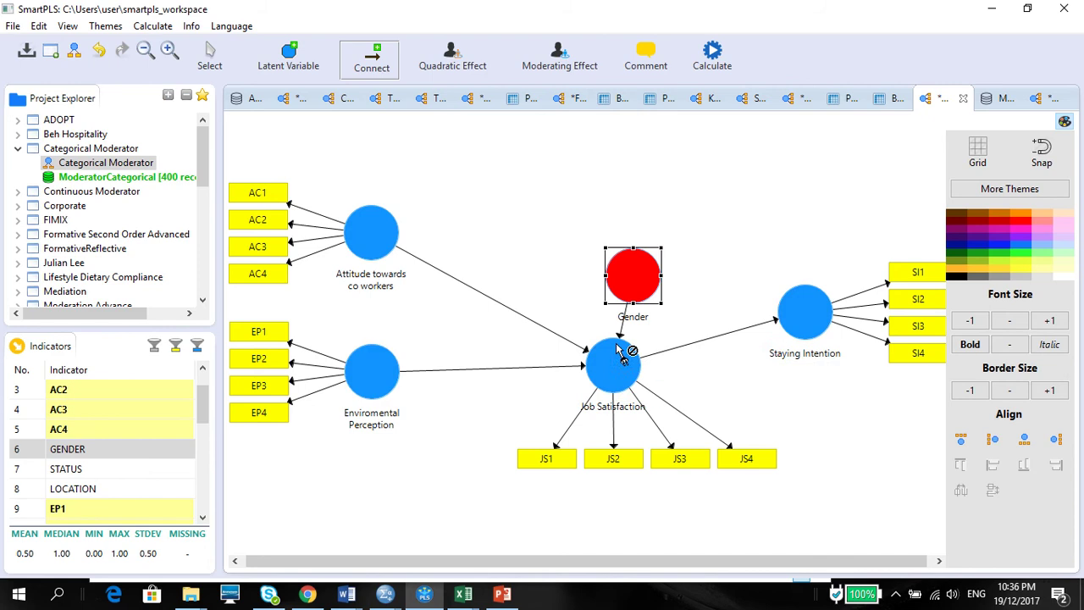
pyautogui.moveTo(68, 449); pyautogui.dragTo(644, 263)
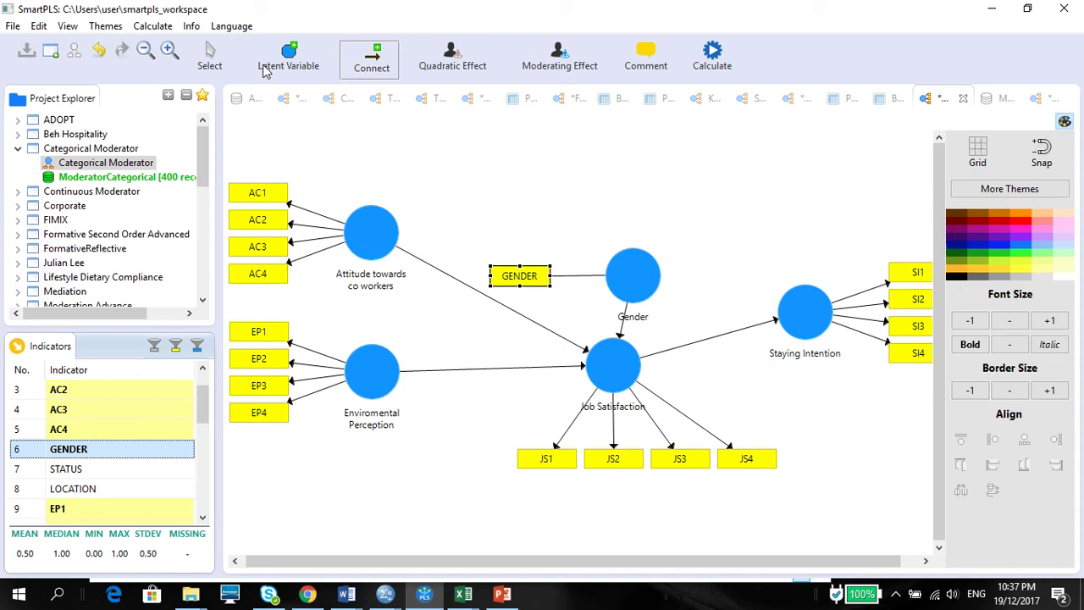
pyautogui.click(216, 56)
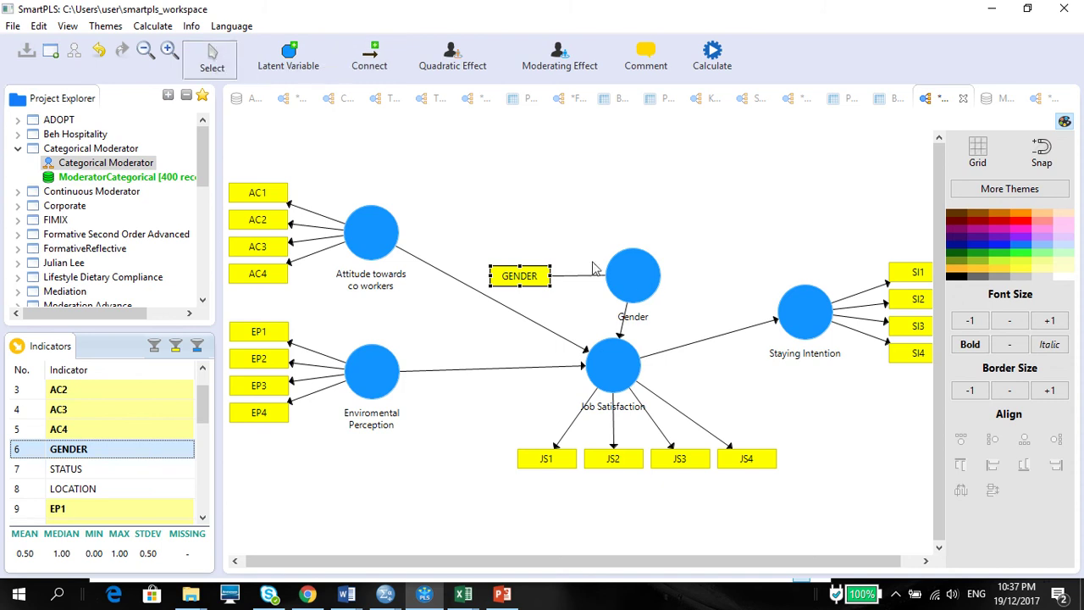
pyautogui.moveTo(639, 282); pyautogui.dragTo(761, 235)
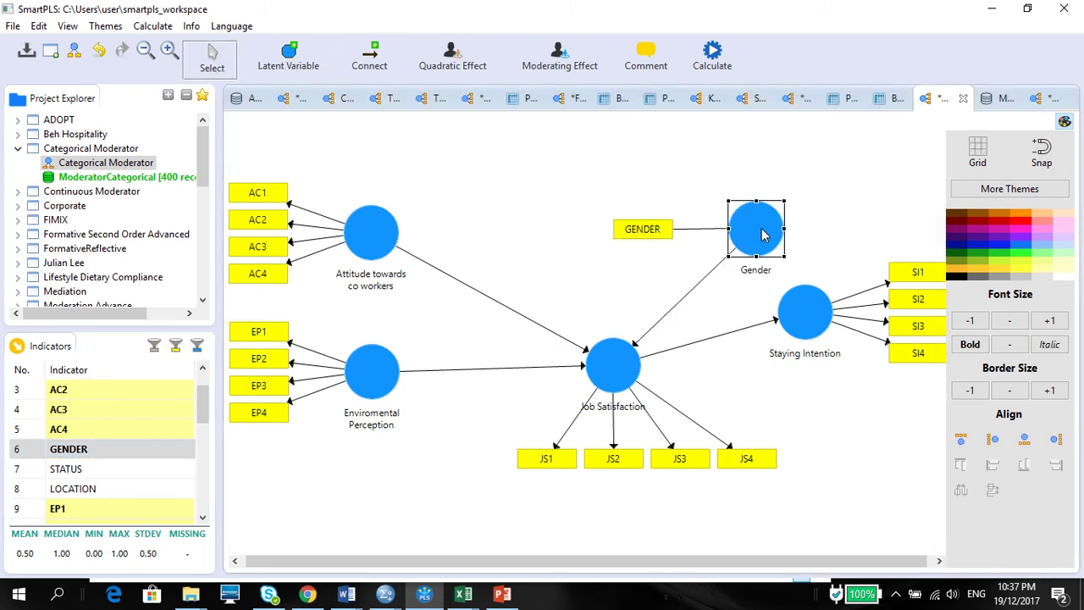
pyautogui.moveTo(635, 230); pyautogui.dragTo(790, 175)
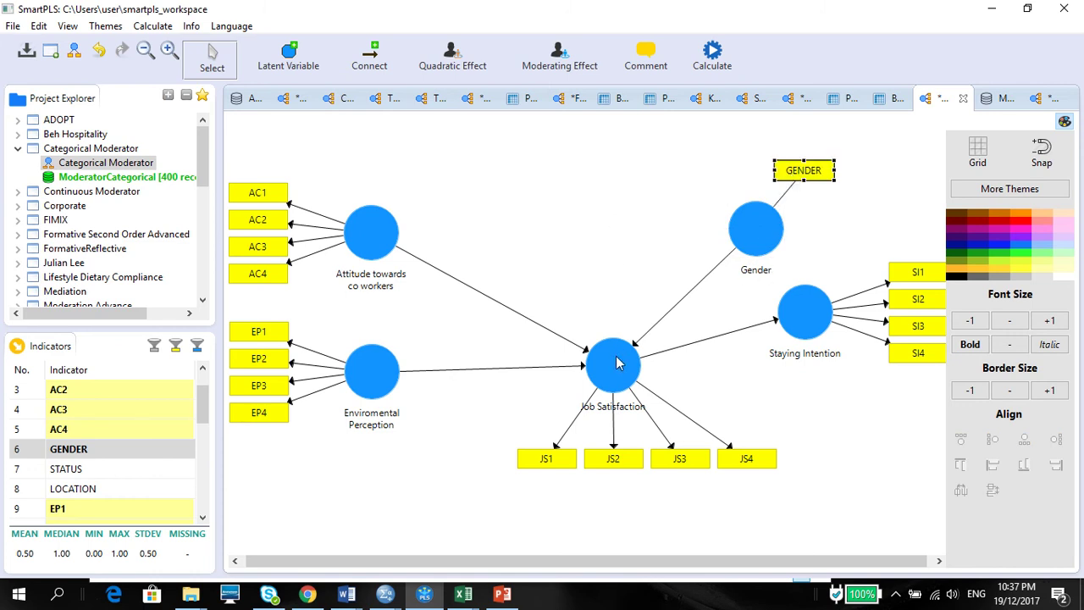
pyautogui.click(503, 596)
# Open notes slide 92, then start Add Moderating Effect on Job Satisfaction in SmartPLS
pyautogui.click(34, 352)
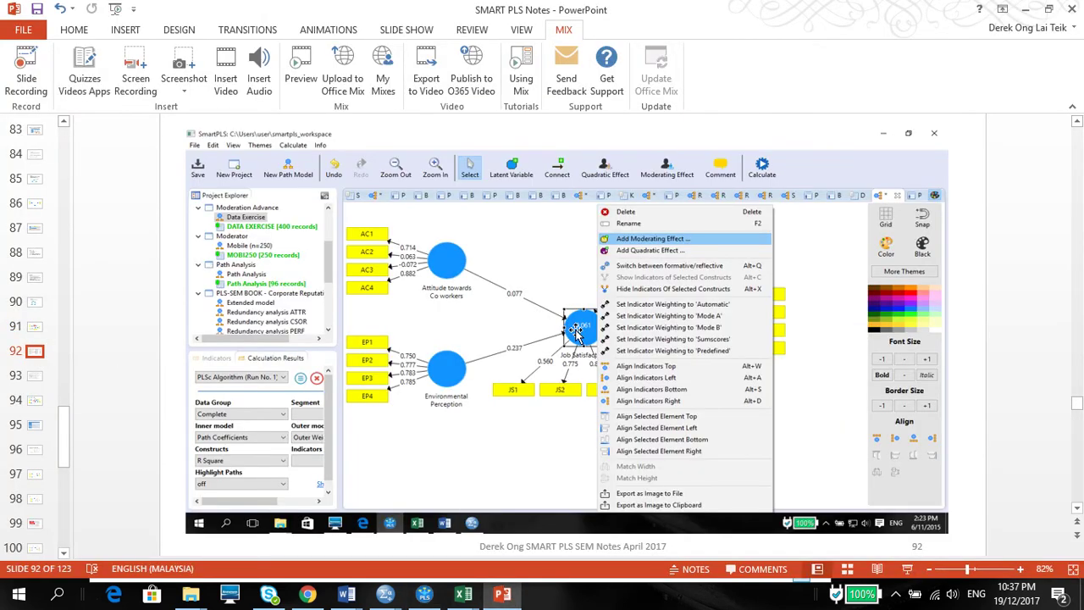
pyautogui.click(502, 596)
pyautogui.click(627, 362)
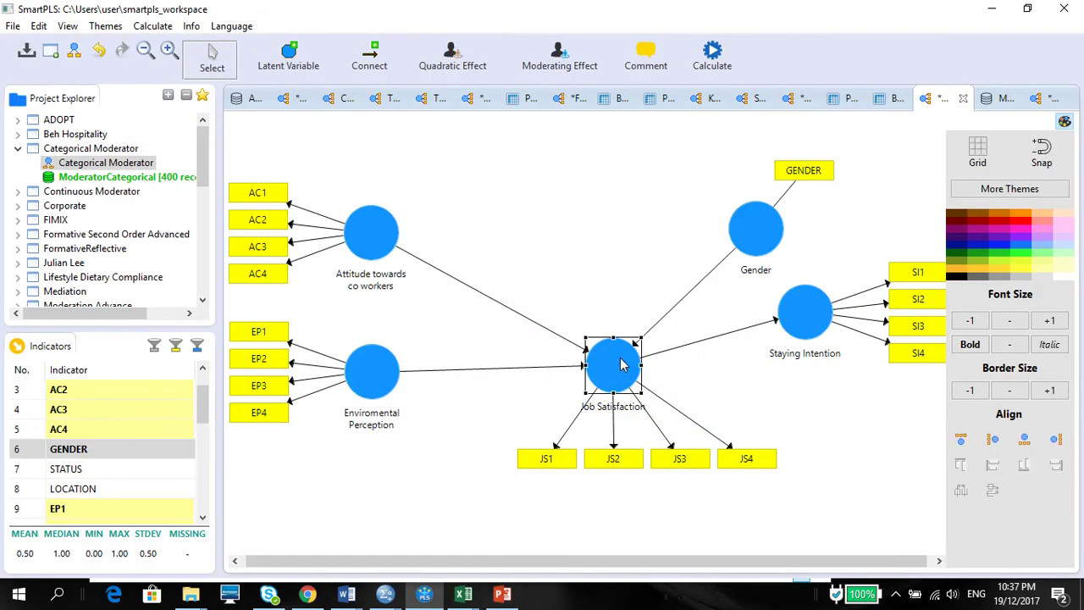
pyautogui.rightClick(622, 363)
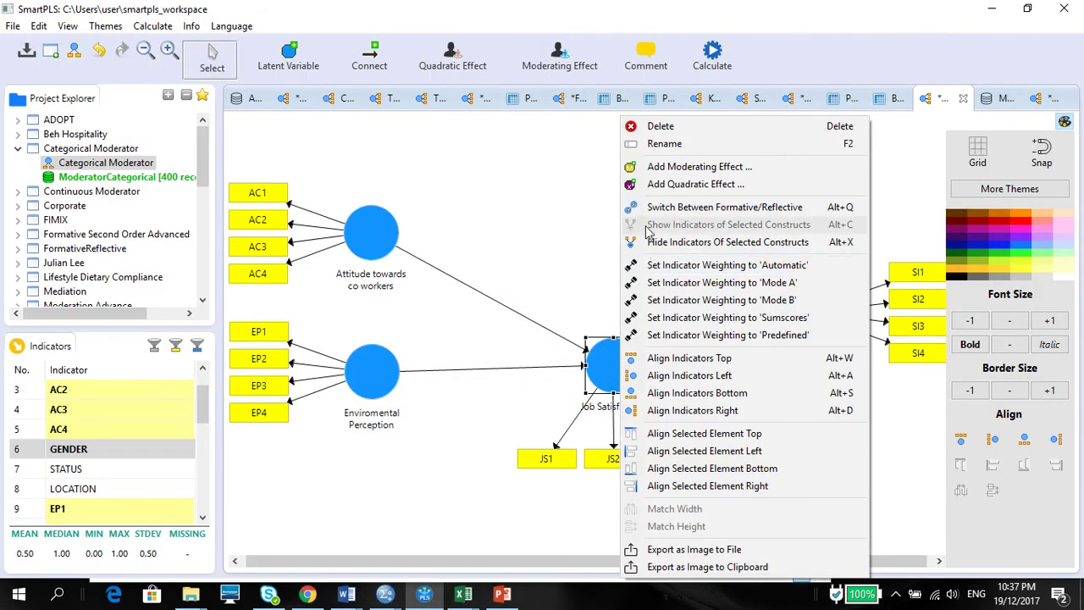
pyautogui.click(657, 170)
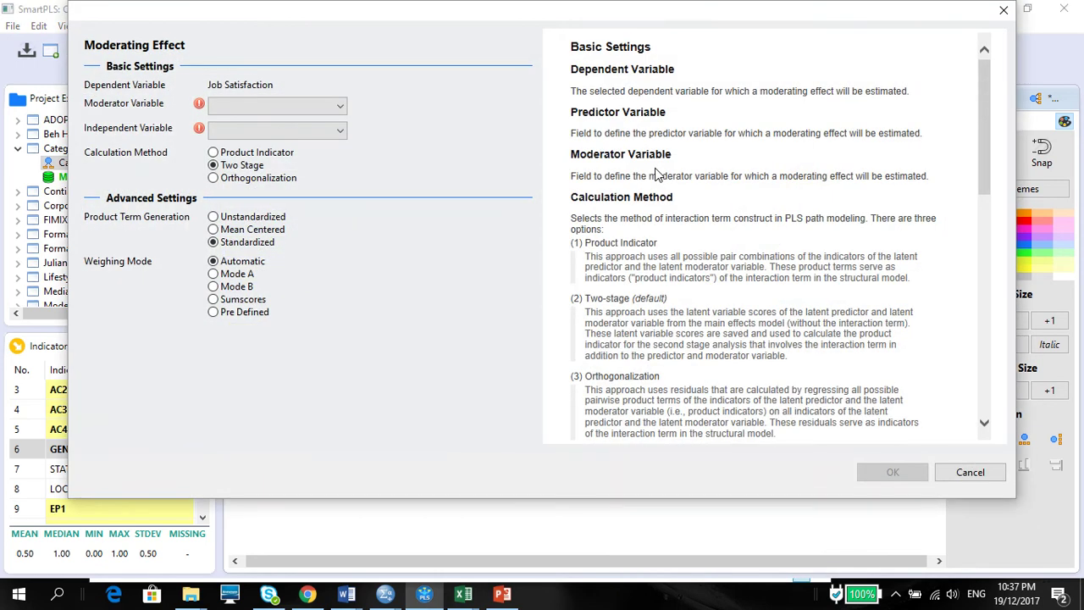
pyautogui.click(504, 595)
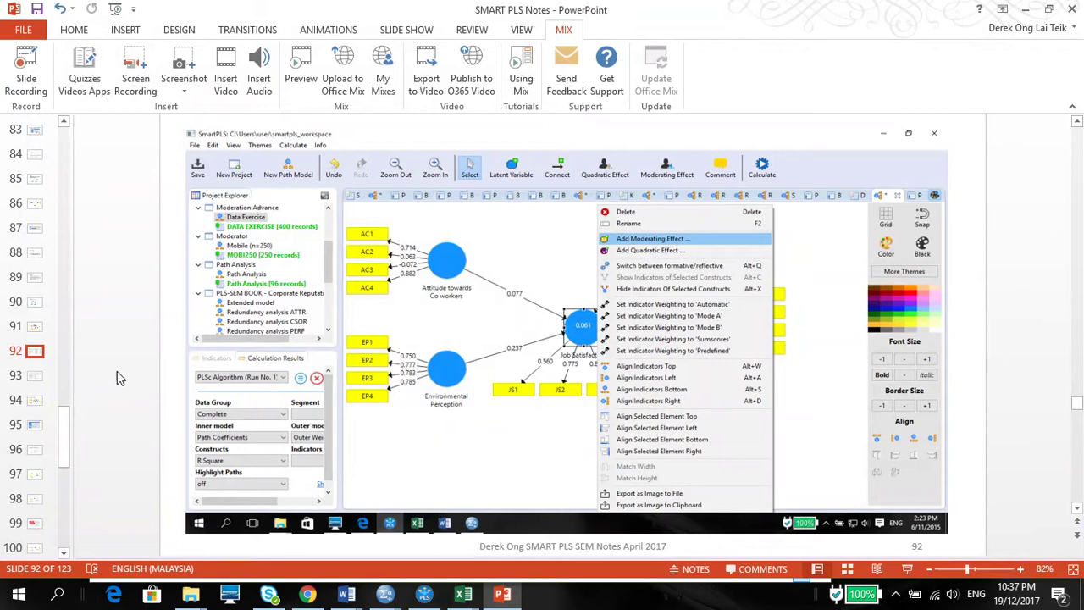
# On slide 93, remove the space before 'Mean Centering', then minimise PowerPoint
pyautogui.click(36, 377)
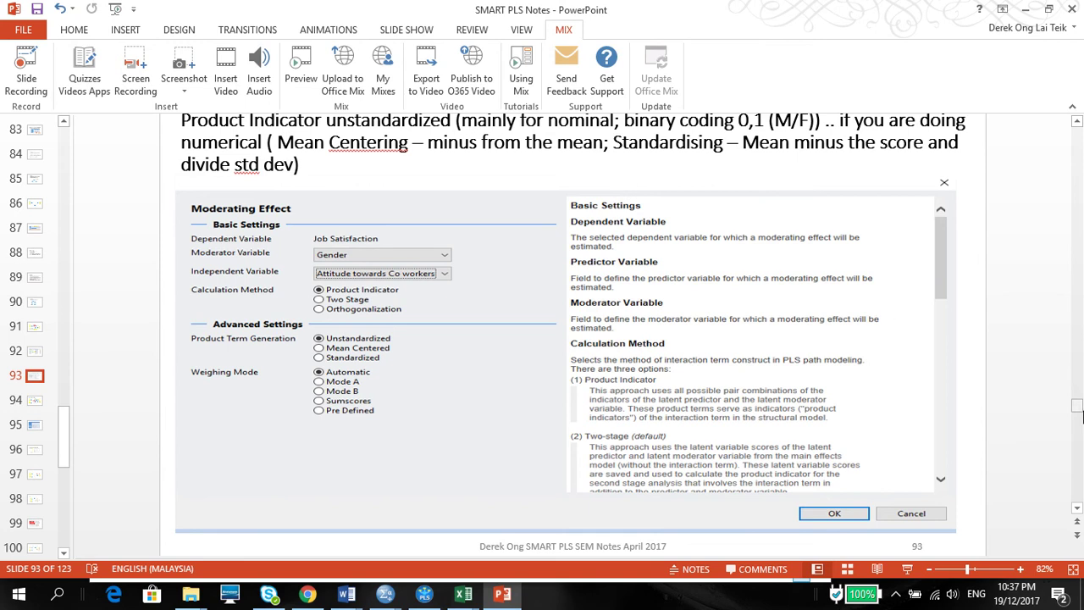
pyautogui.scroll(1, 1078, 135)
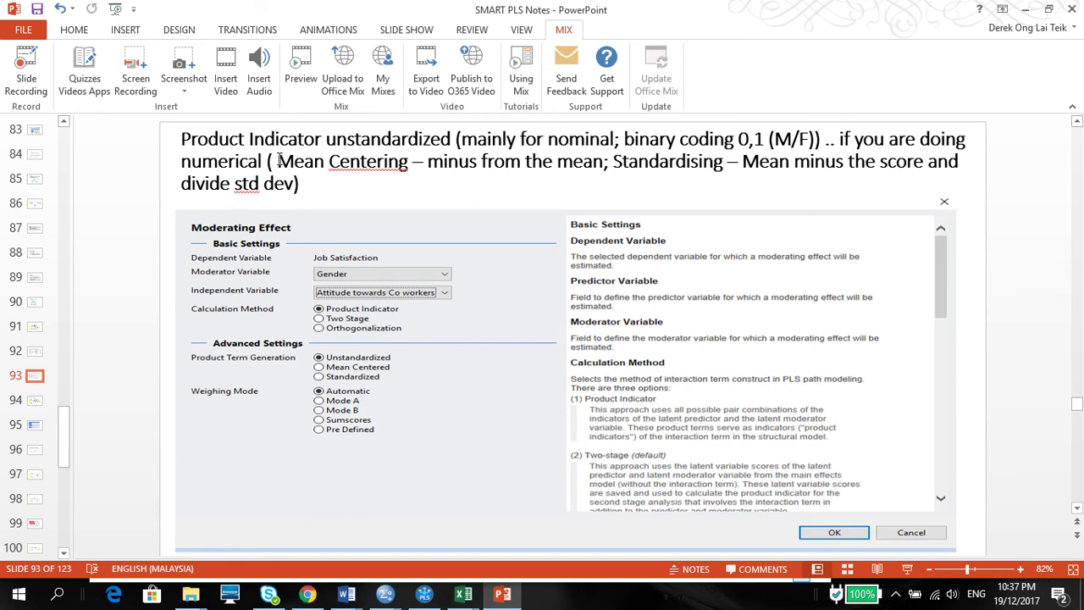
pyautogui.click(277, 161)
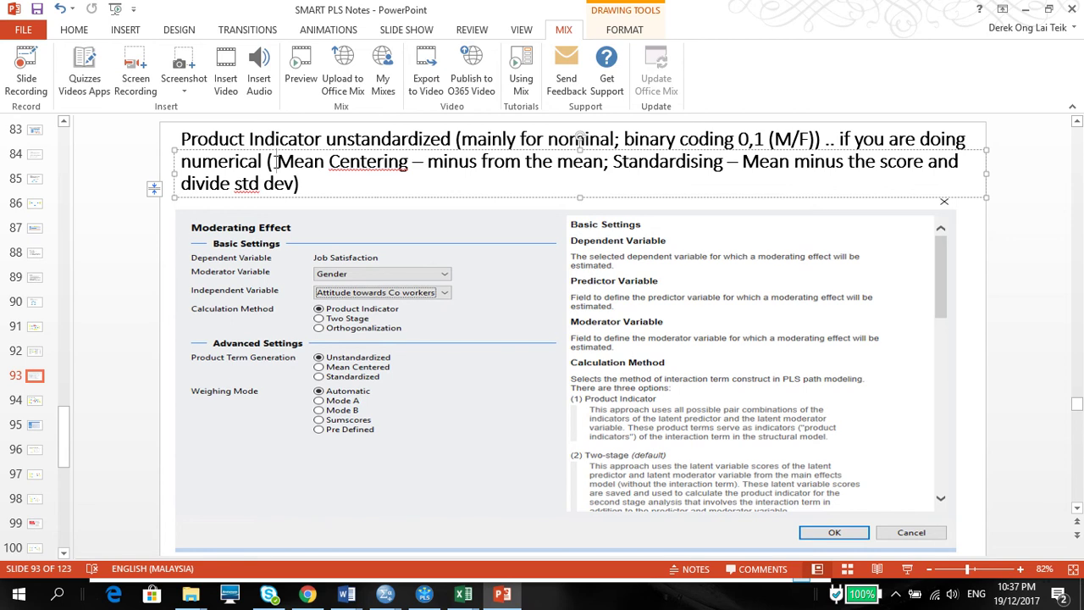
pyautogui.press('BackSpace')
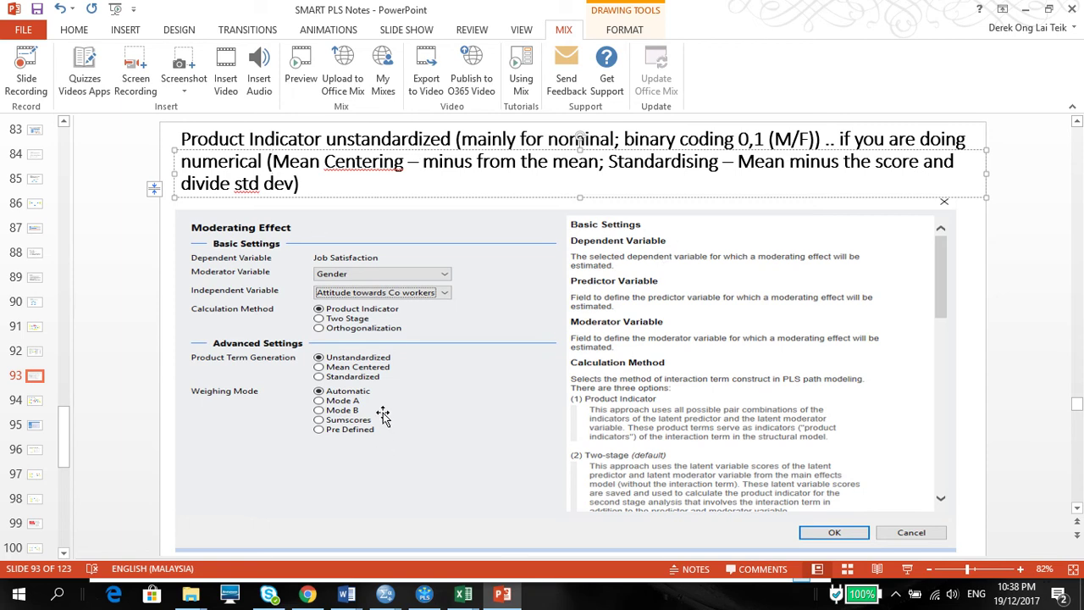
pyautogui.click(502, 596)
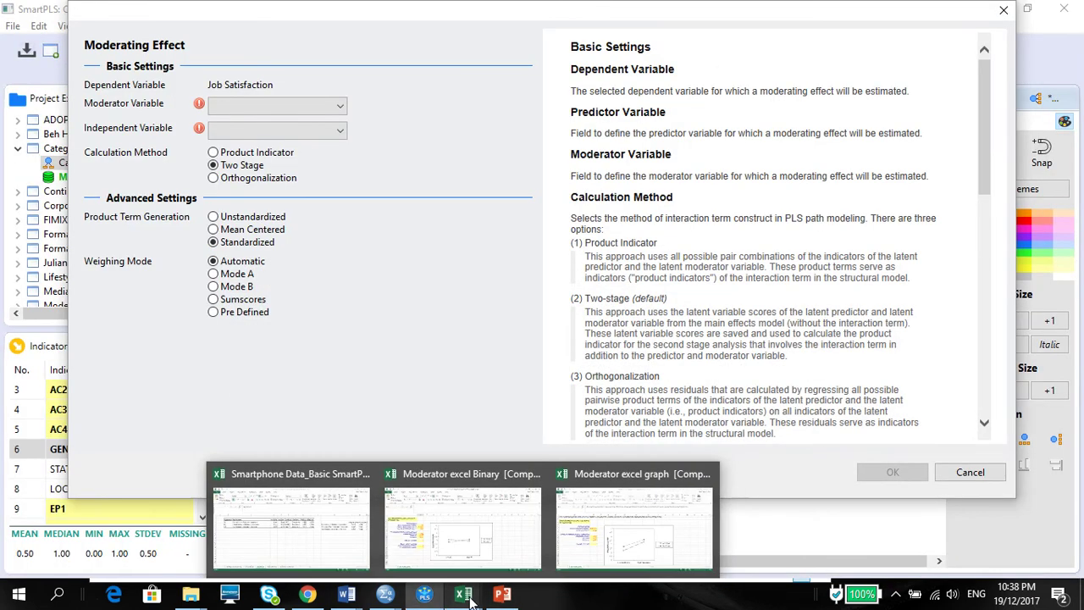
# Choose Gender as moderator and Attitude towards co workers as independent, using Product Indicator, Unstandardized
pyautogui.click(342, 107)
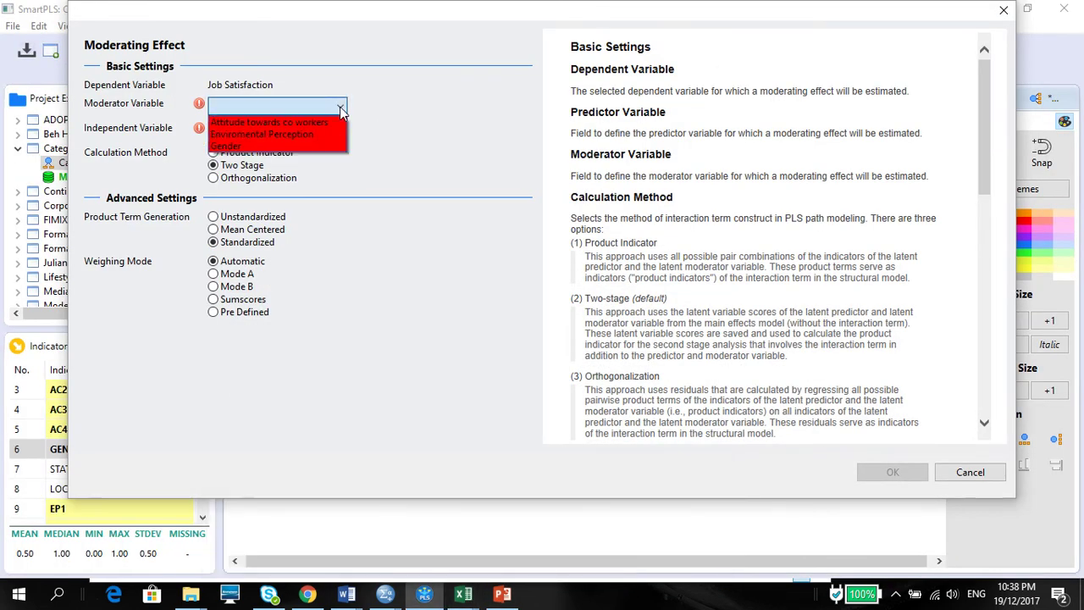
pyautogui.click(337, 146)
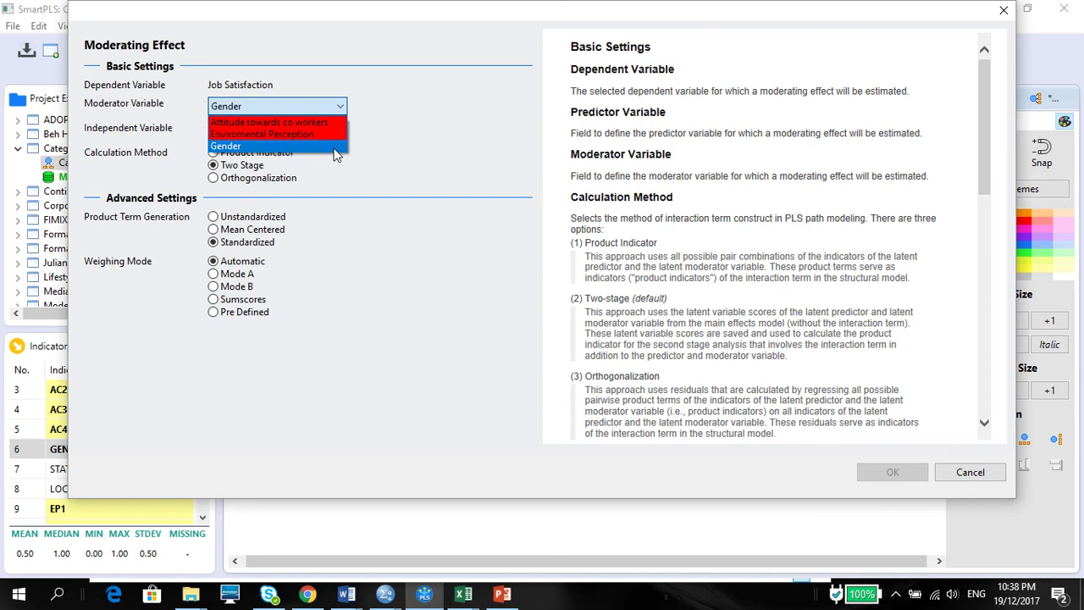
pyautogui.click(339, 132)
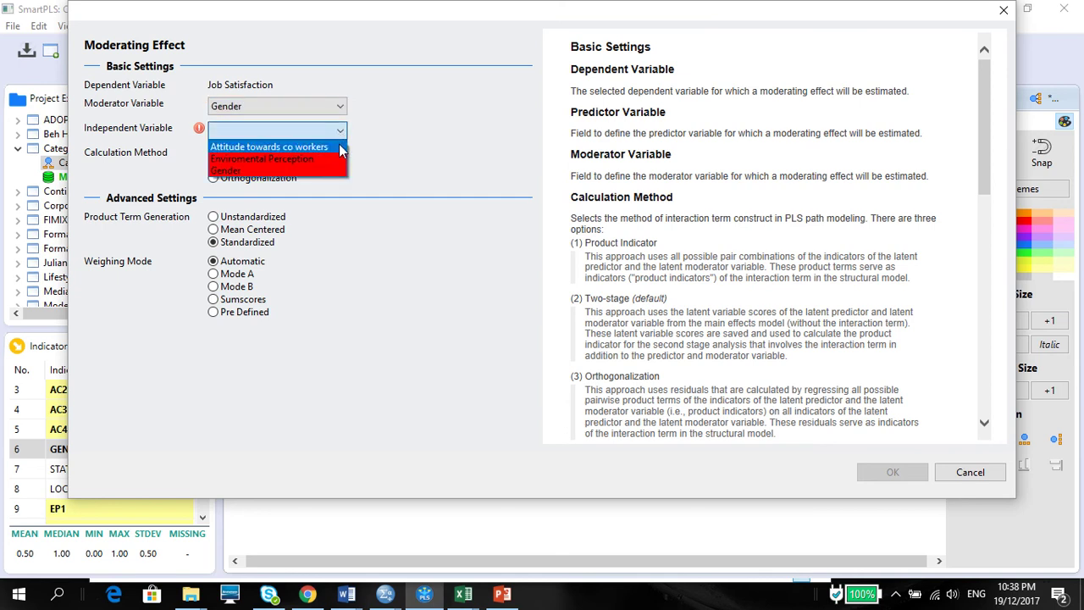
pyautogui.click(341, 147)
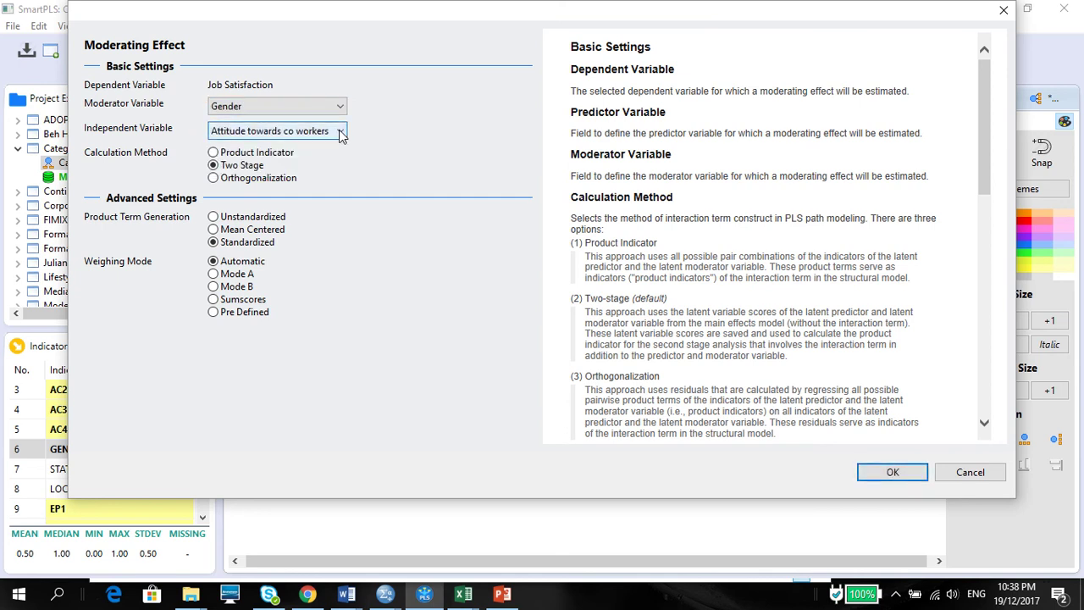
pyautogui.click(502, 594)
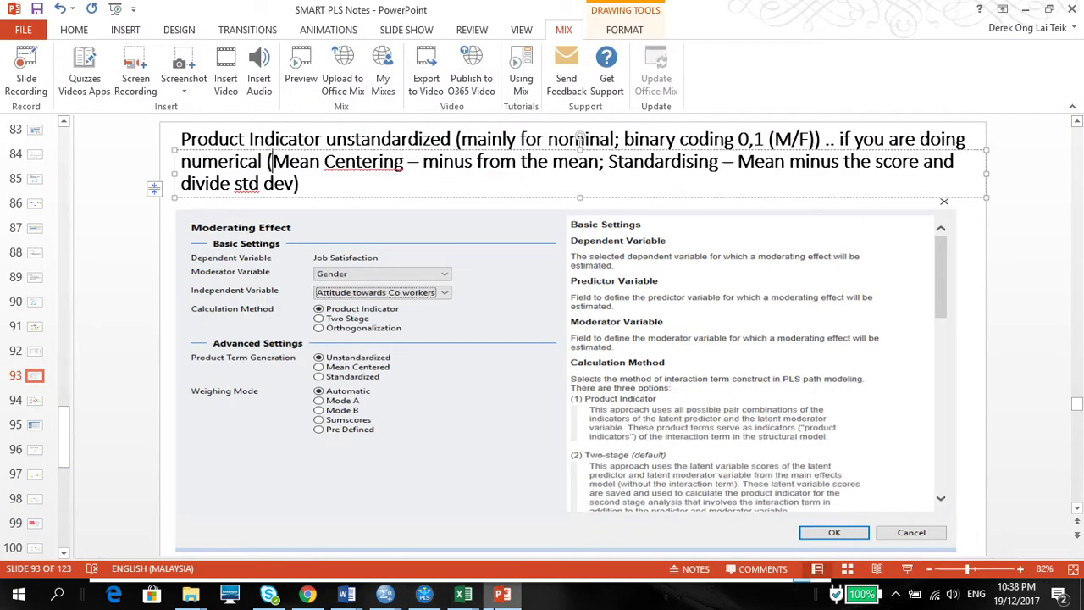
pyautogui.click(425, 594)
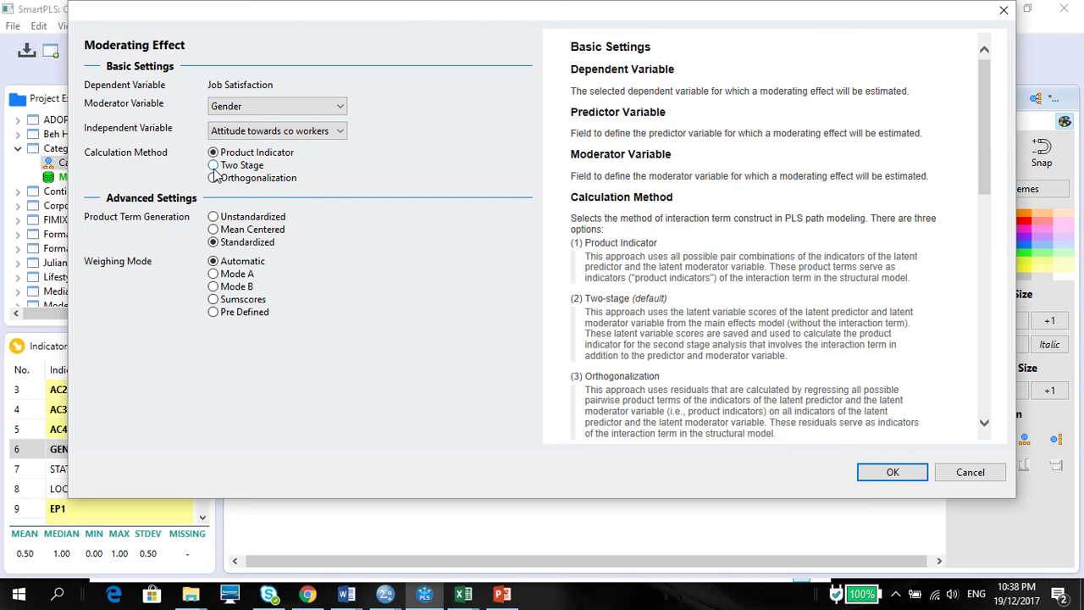
pyautogui.click(213, 217)
pyautogui.click(500, 596)
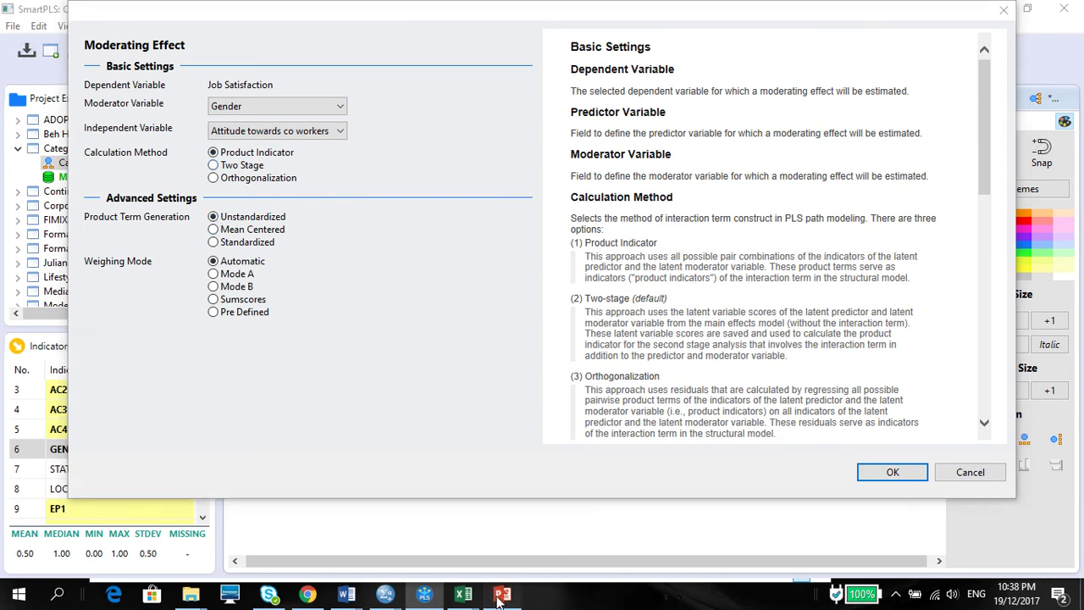
pyautogui.click(500, 596)
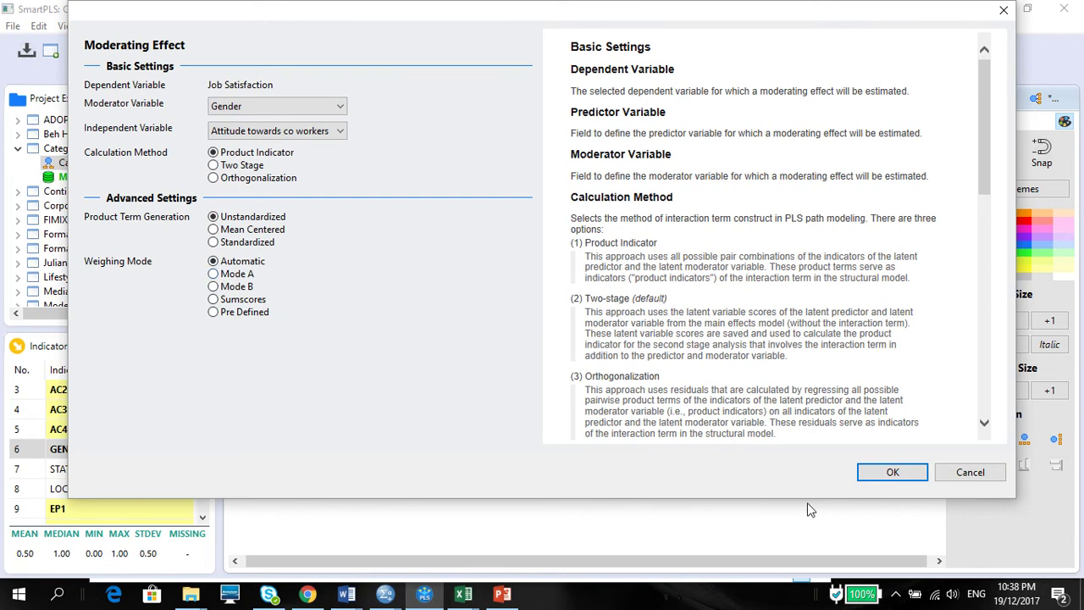
# Create the moderating effect, move it above Job Satisfaction, and rename it 'Gender * Att toward Co workers'
pyautogui.click(894, 472)
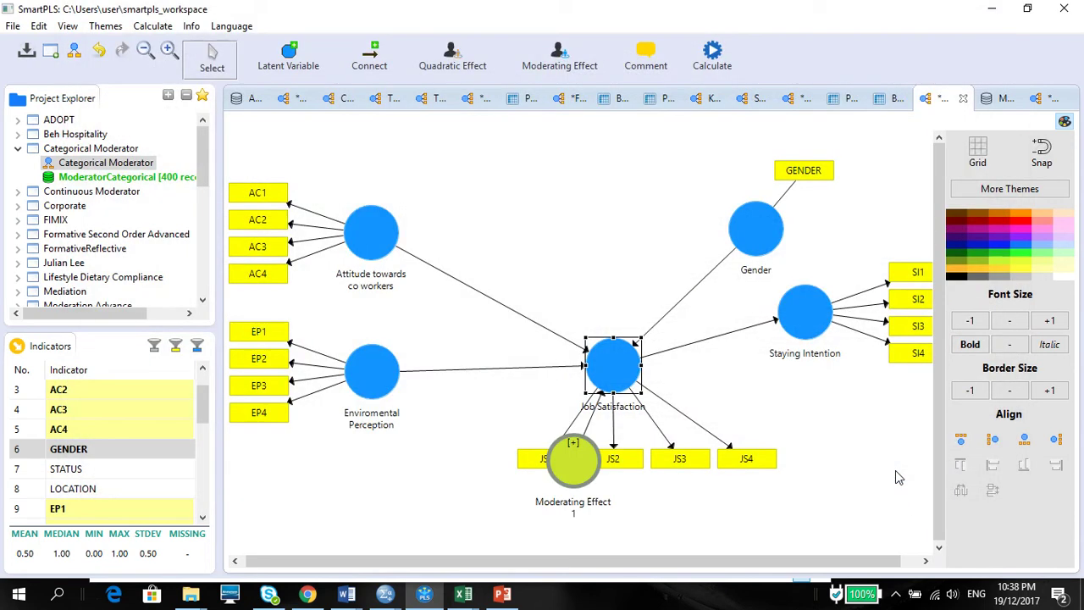
pyautogui.moveTo(583, 473); pyautogui.dragTo(644, 214)
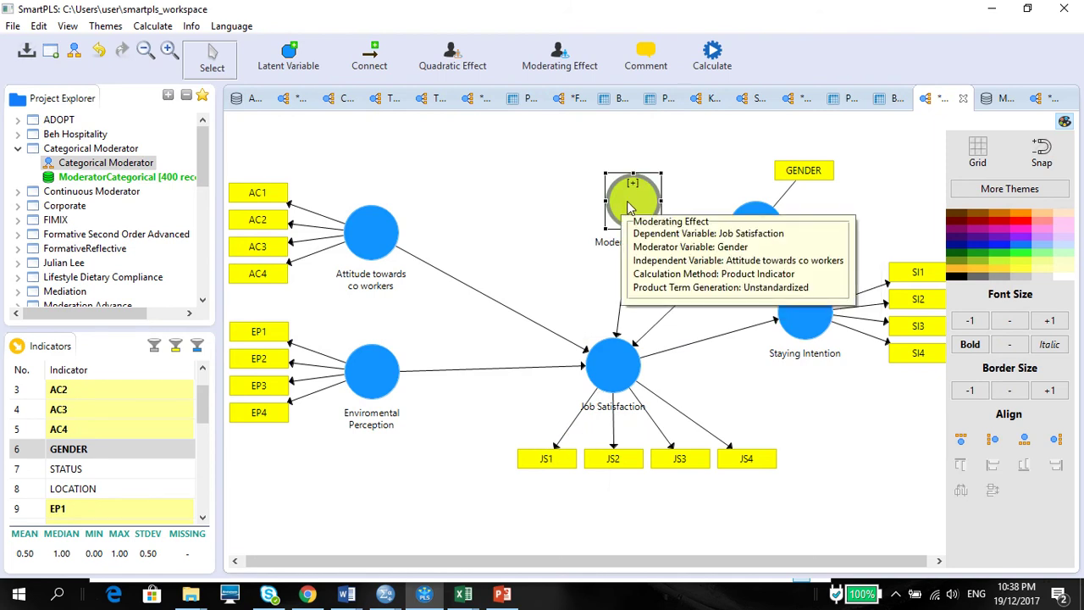
pyautogui.rightClick(630, 206)
pyautogui.click(652, 146)
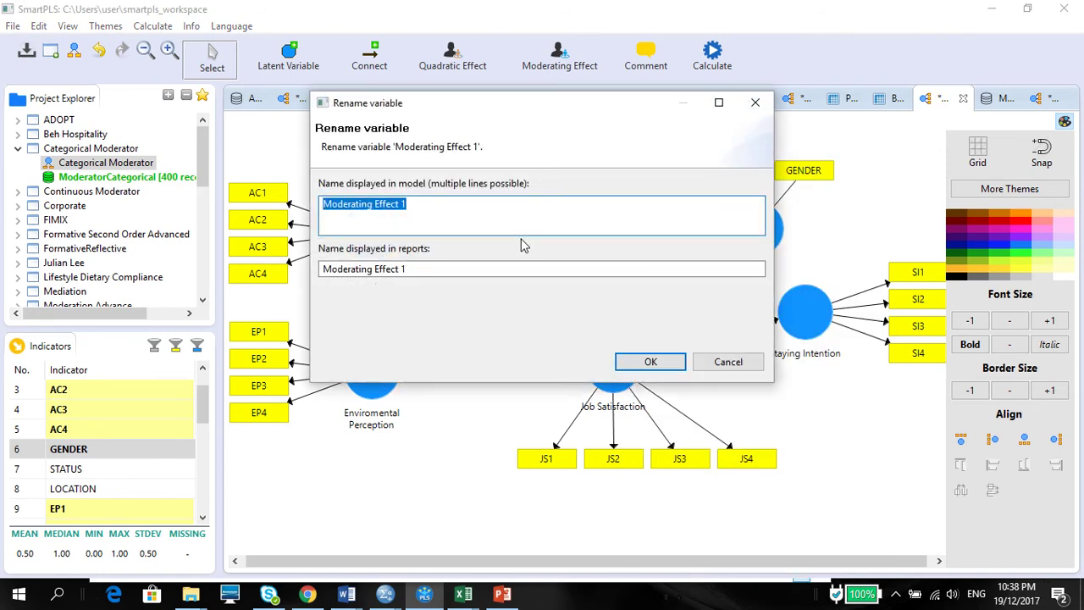
pyautogui.write('Ger')
pyautogui.write('der')
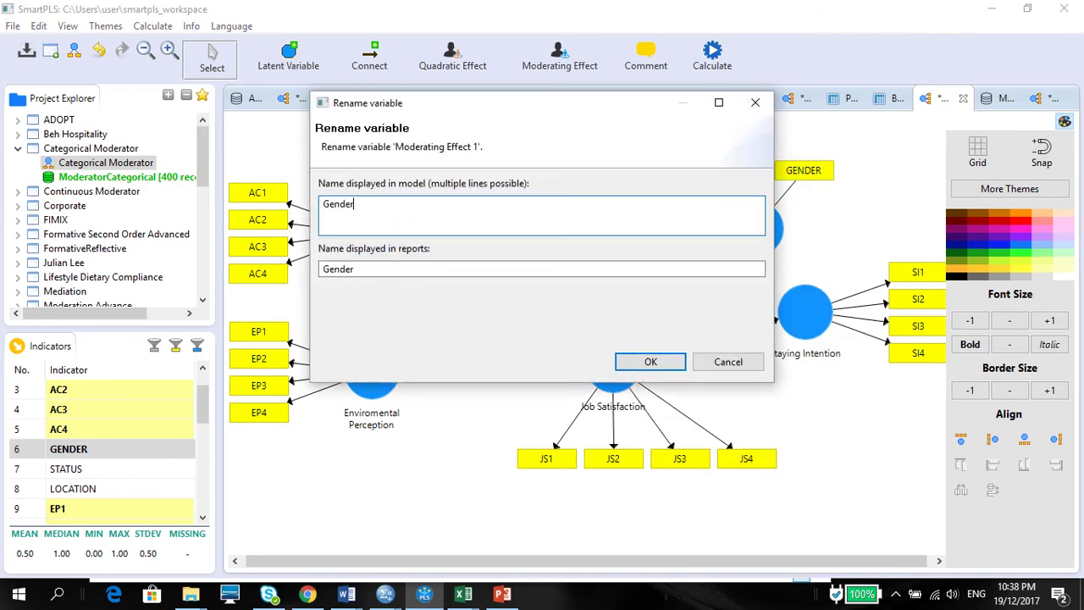
pyautogui.write(' * Att toward Co woker')
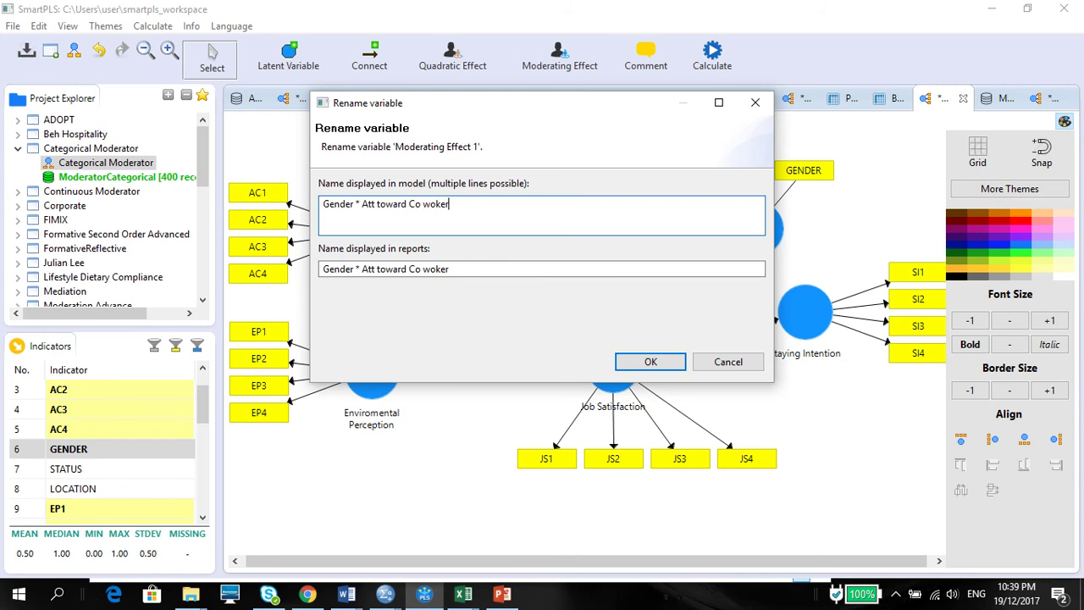
pyautogui.press('BackSpace')
pyautogui.press('BackSpace')
pyautogui.press('BackSpace')
pyautogui.write('r')
pyautogui.click(651, 362)
pyautogui.moveTo(526, 7)
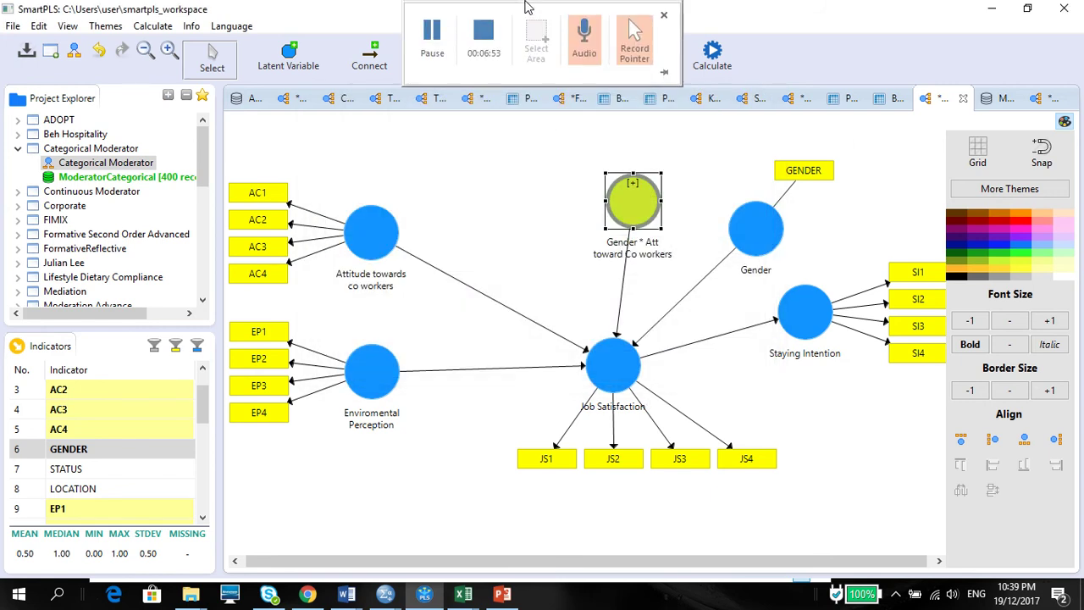
# Add a moderating effect on Job Satisfaction with Gender moderating Environmental Perception
pyautogui.rightClick(619, 380)
pyautogui.click(672, 169)
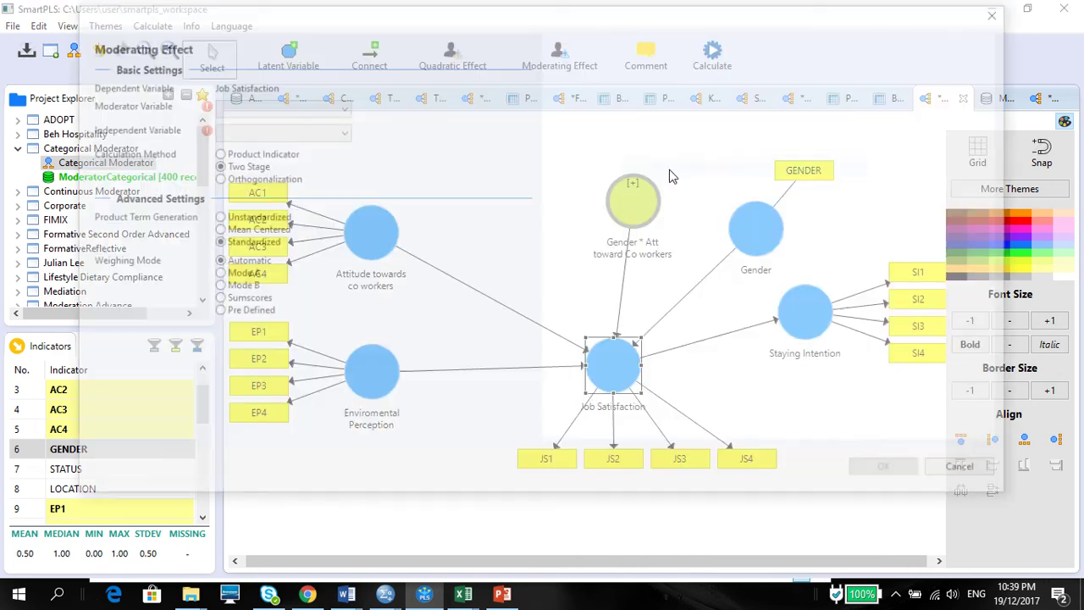
pyautogui.click(340, 106)
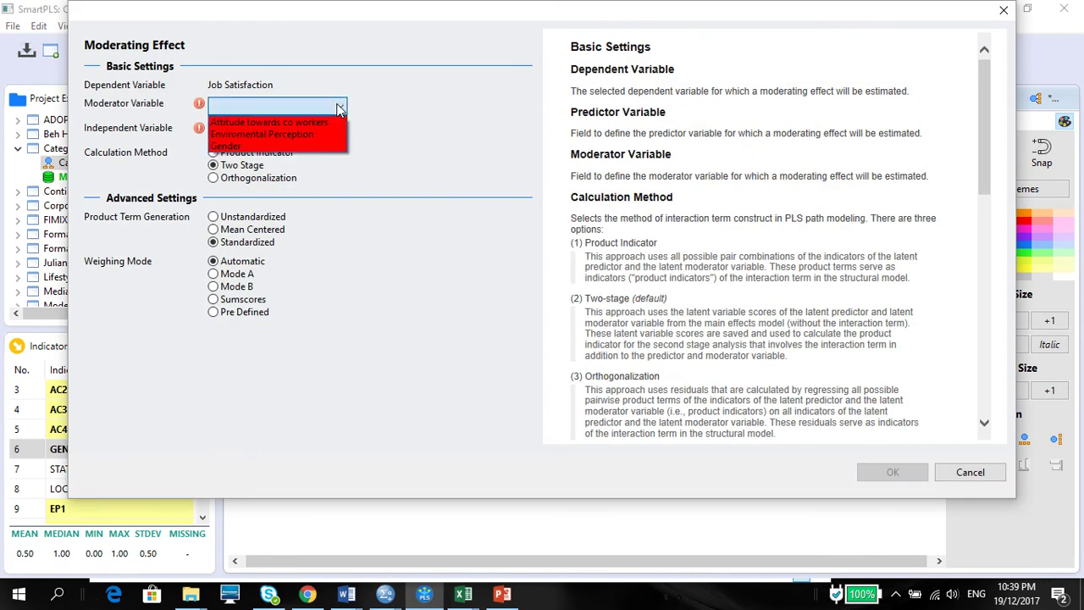
pyautogui.click(339, 133)
pyautogui.click(340, 132)
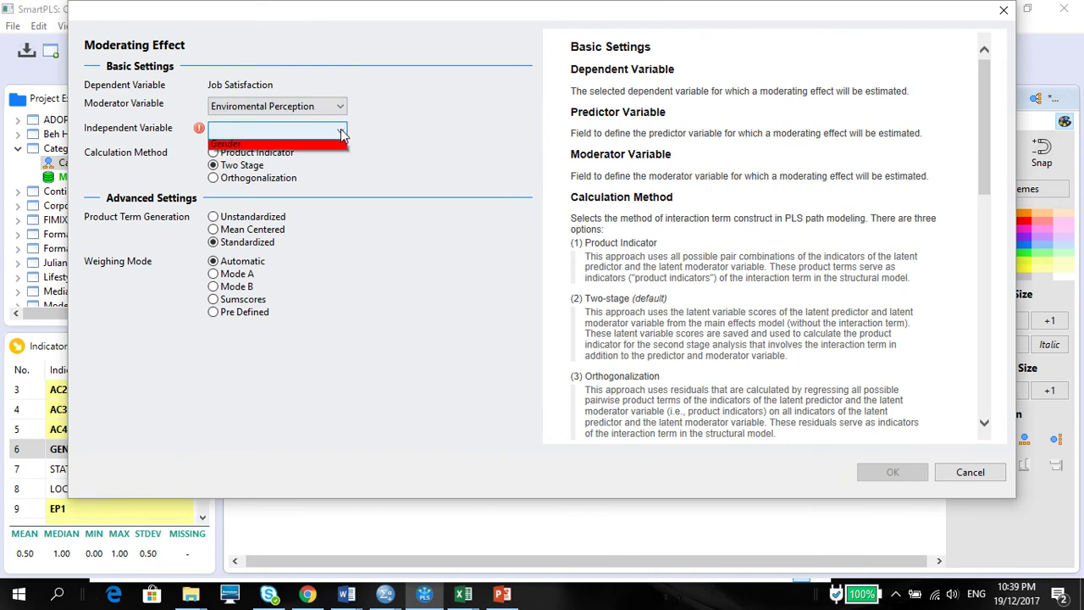
pyautogui.click(340, 106)
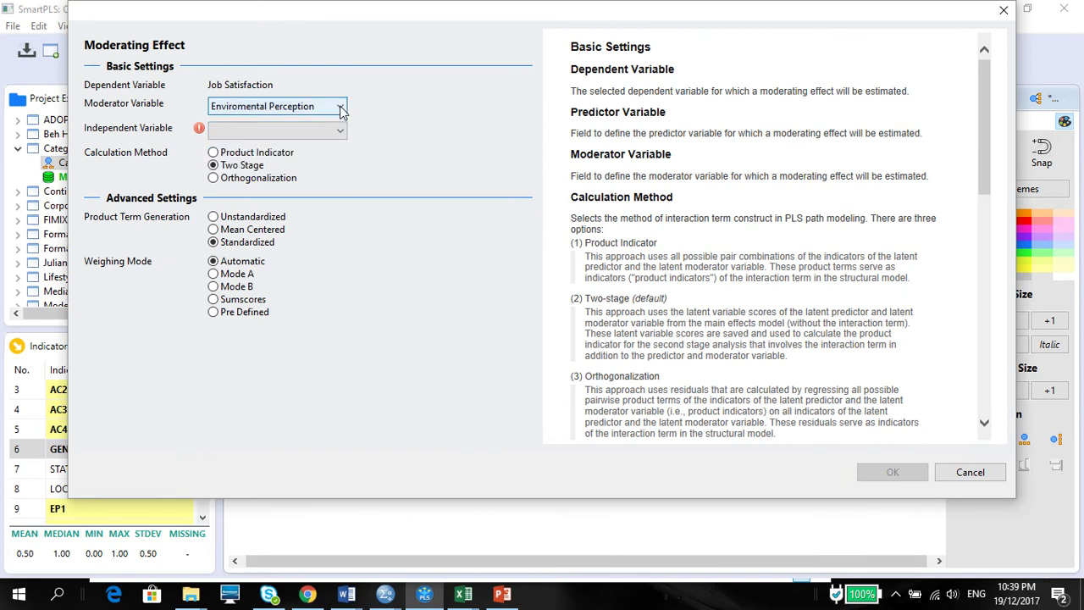
pyautogui.click(339, 106)
pyautogui.click(334, 146)
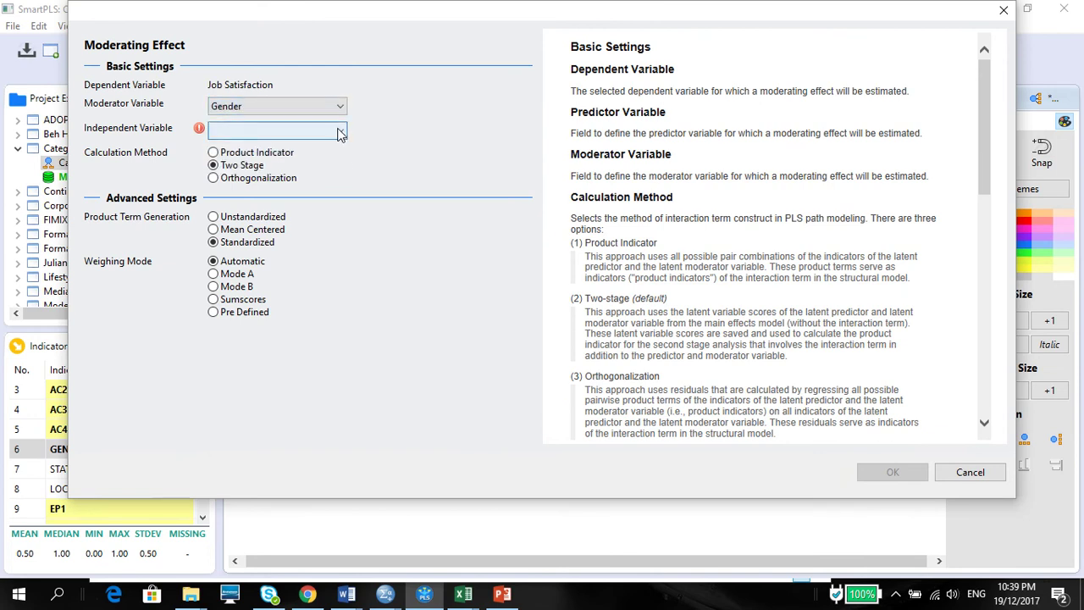
pyautogui.click(340, 130)
pyautogui.click(337, 158)
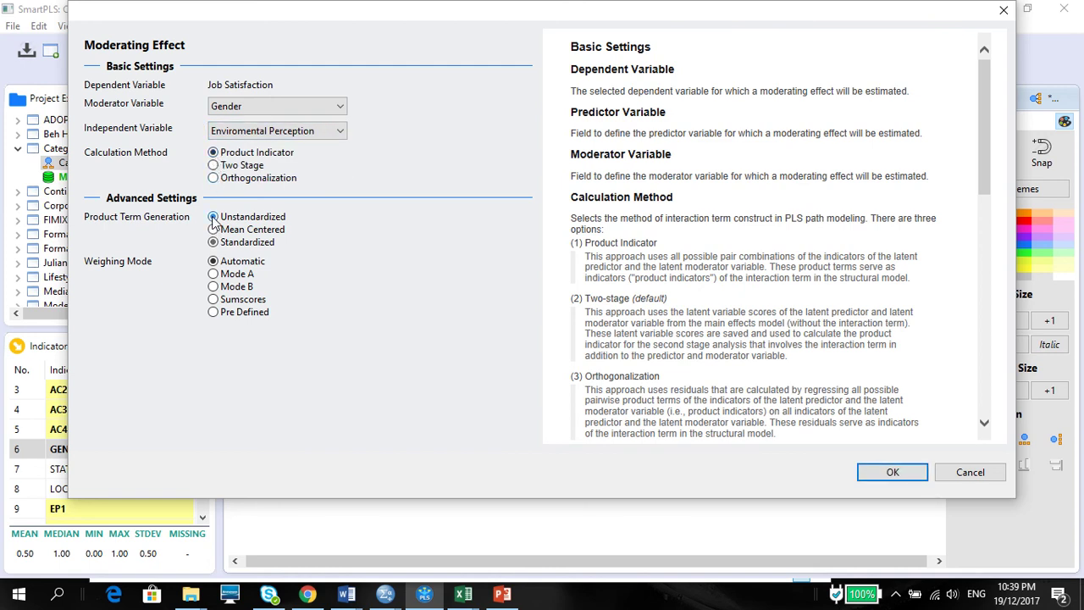
pyautogui.click(891, 472)
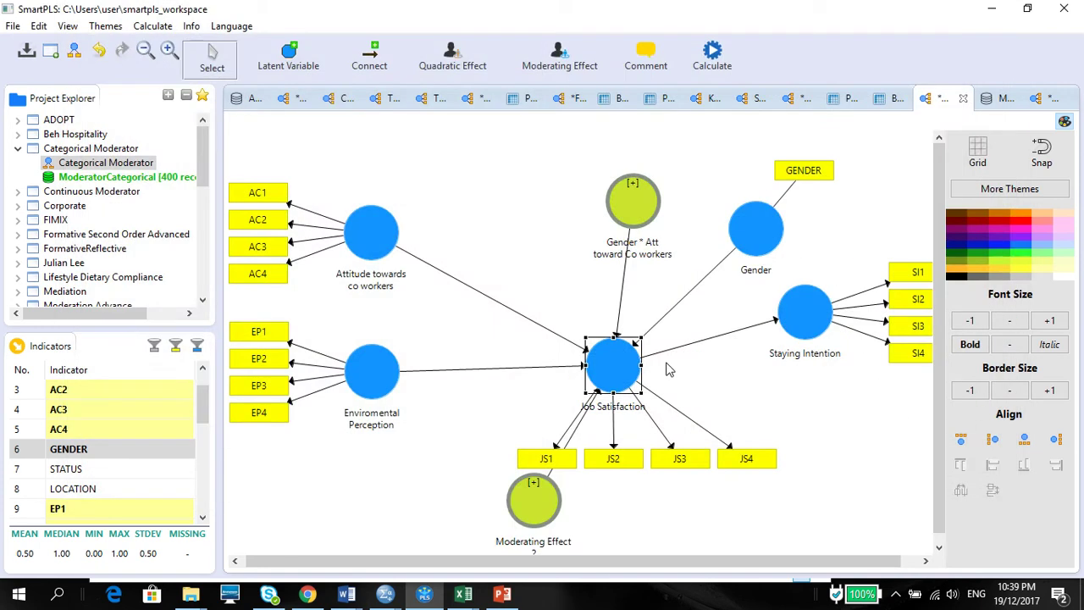
# Move the new node to the top and rename it 'Gender * Environmental Perception'
pyautogui.moveTo(542, 498); pyautogui.dragTo(525, 201)
pyautogui.rightClick(526, 201)
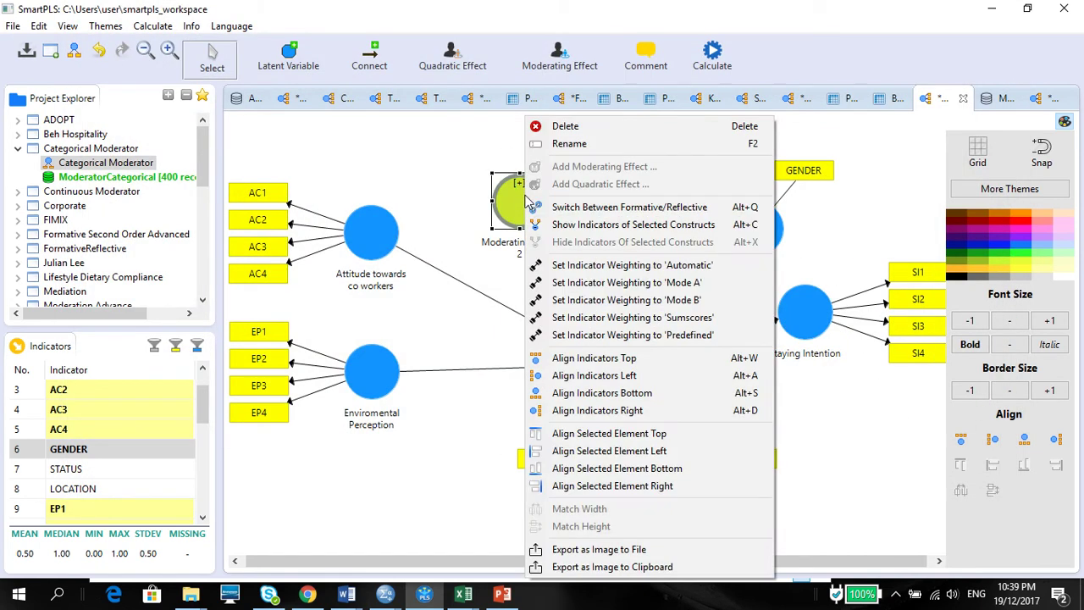
pyautogui.click(555, 144)
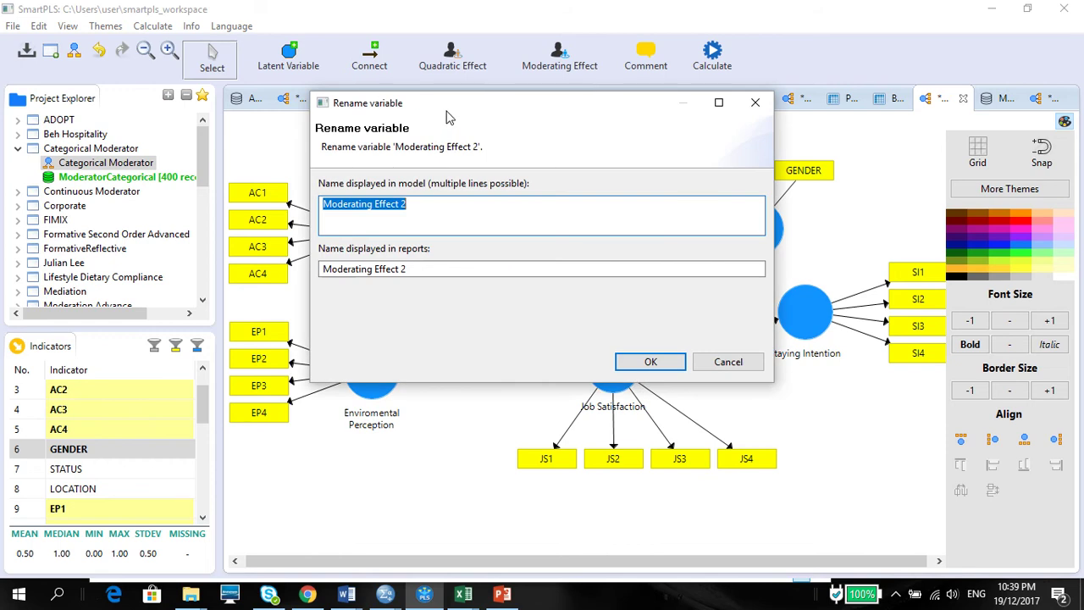
pyautogui.write('Gender')
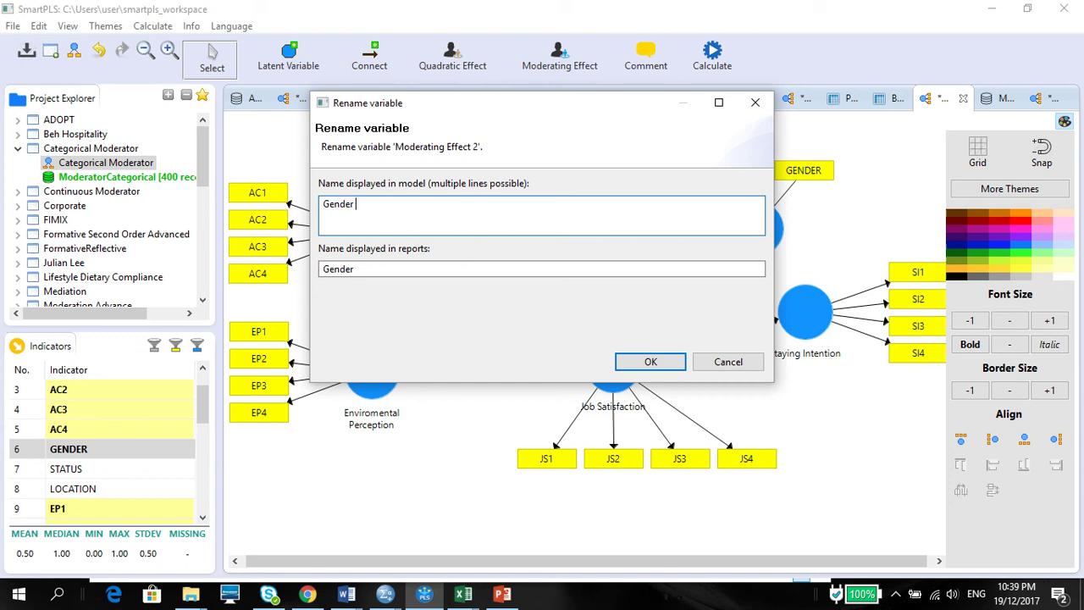
pyautogui.write(' * Environmenta')
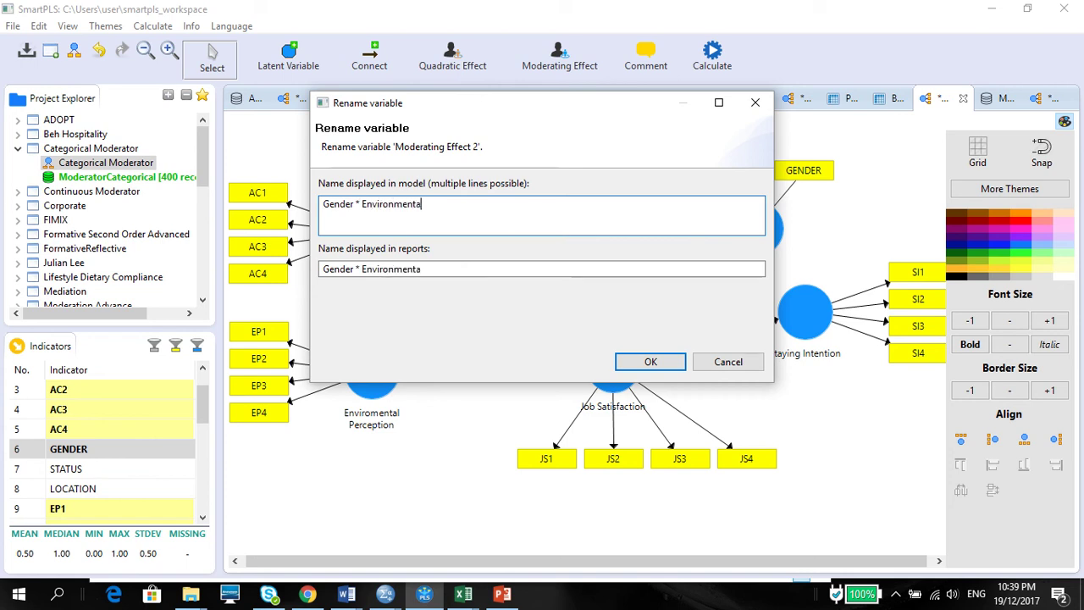
pyautogui.write('l Perceptio')
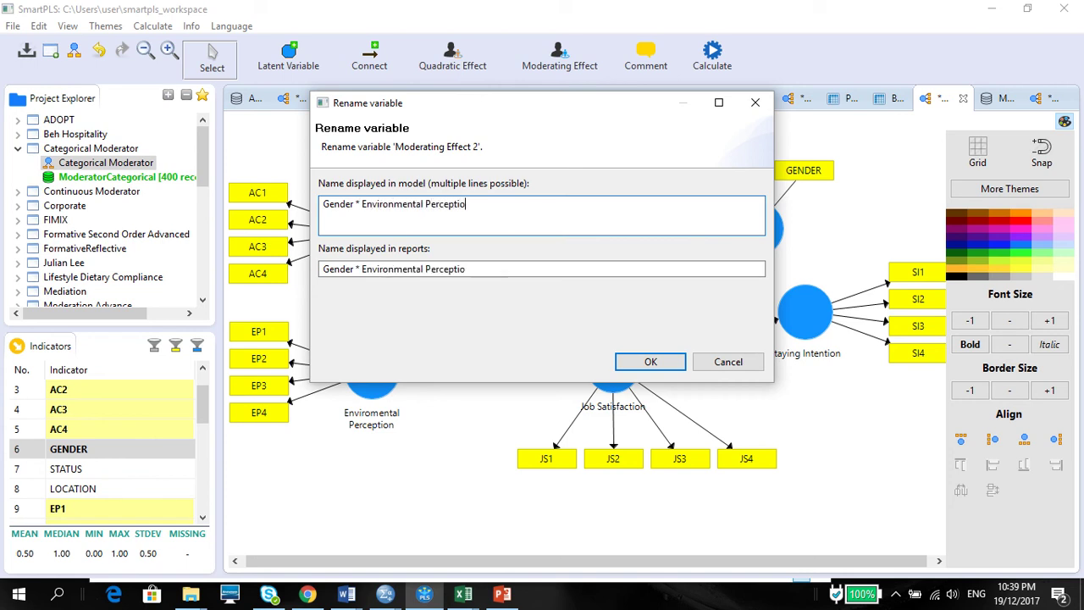
pyautogui.write('n')
pyautogui.click(625, 365)
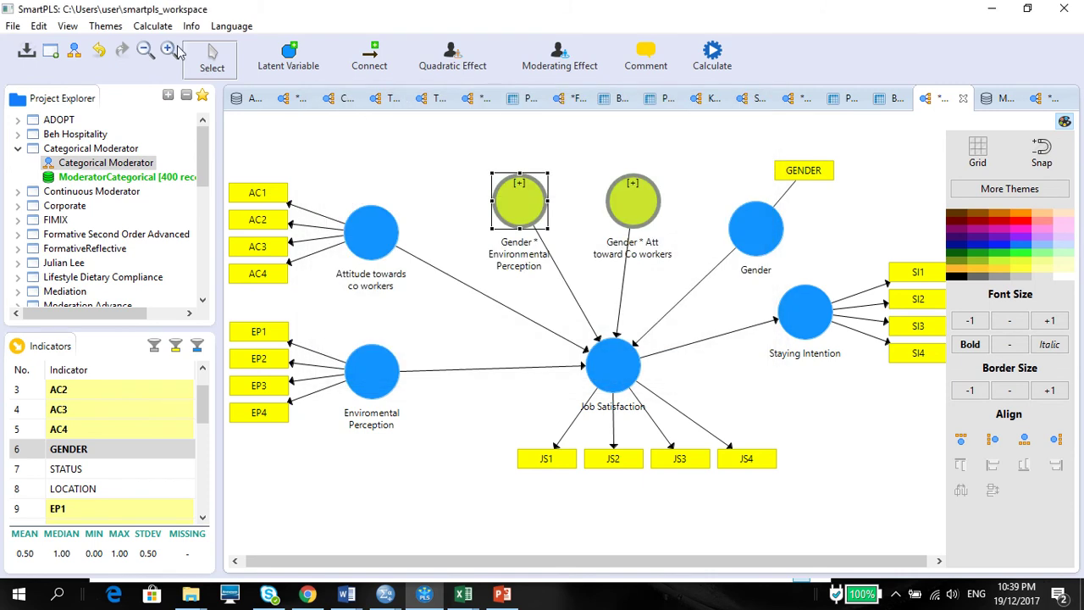
# Run bootstrapping with the significance level set to 0.1
pyautogui.click(154, 27)
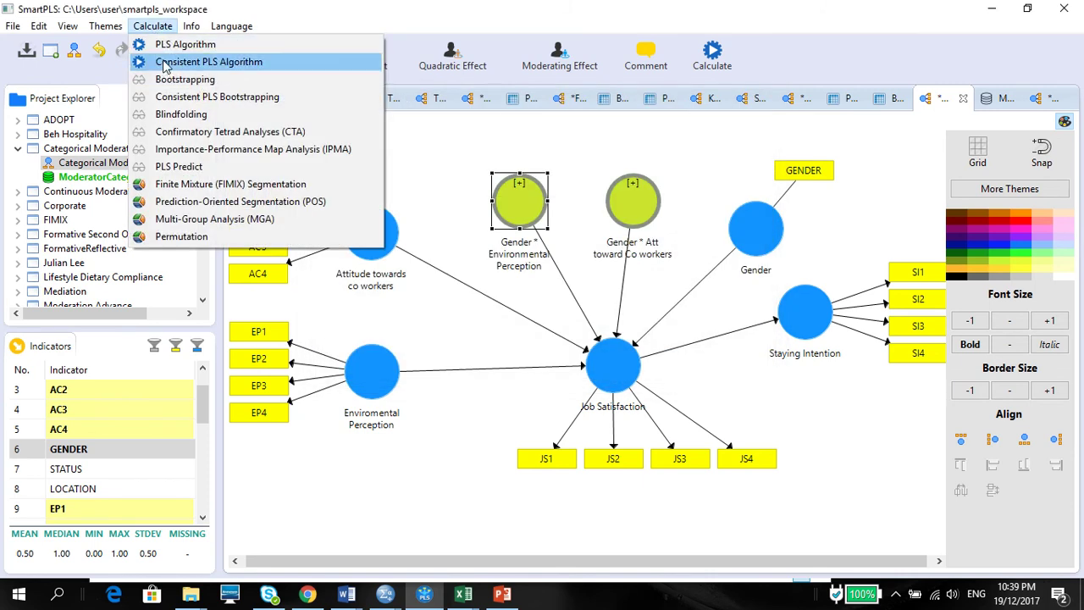
pyautogui.click(173, 80)
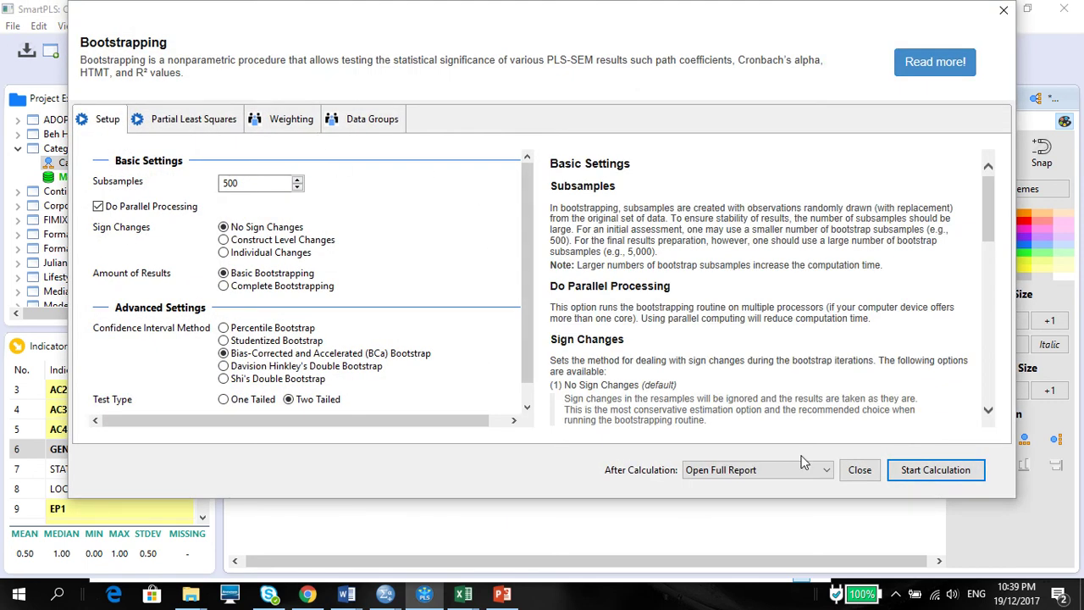
pyautogui.click(528, 404)
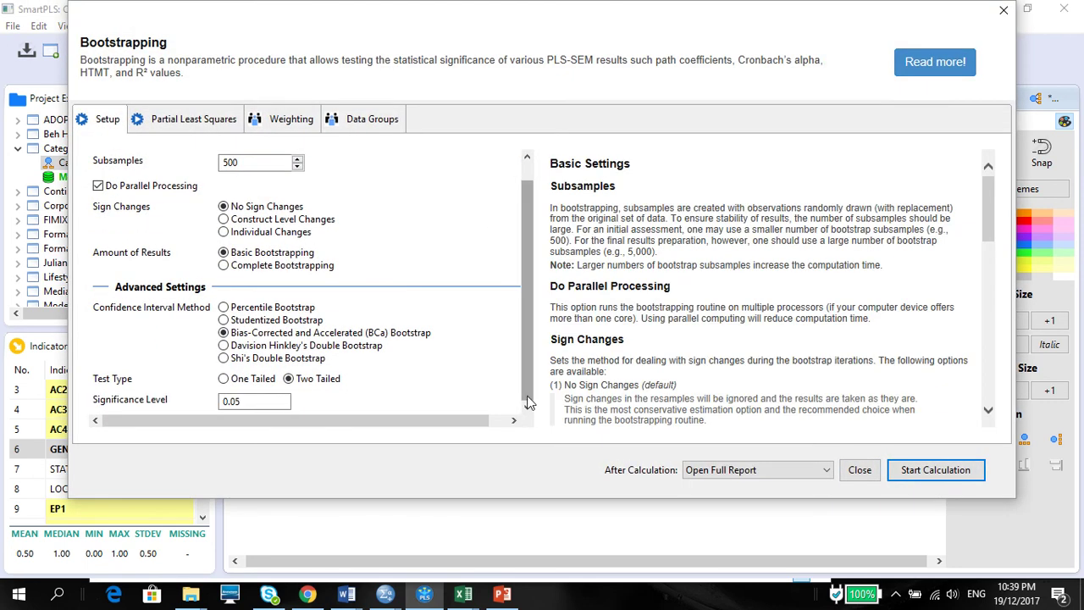
pyautogui.click(254, 402)
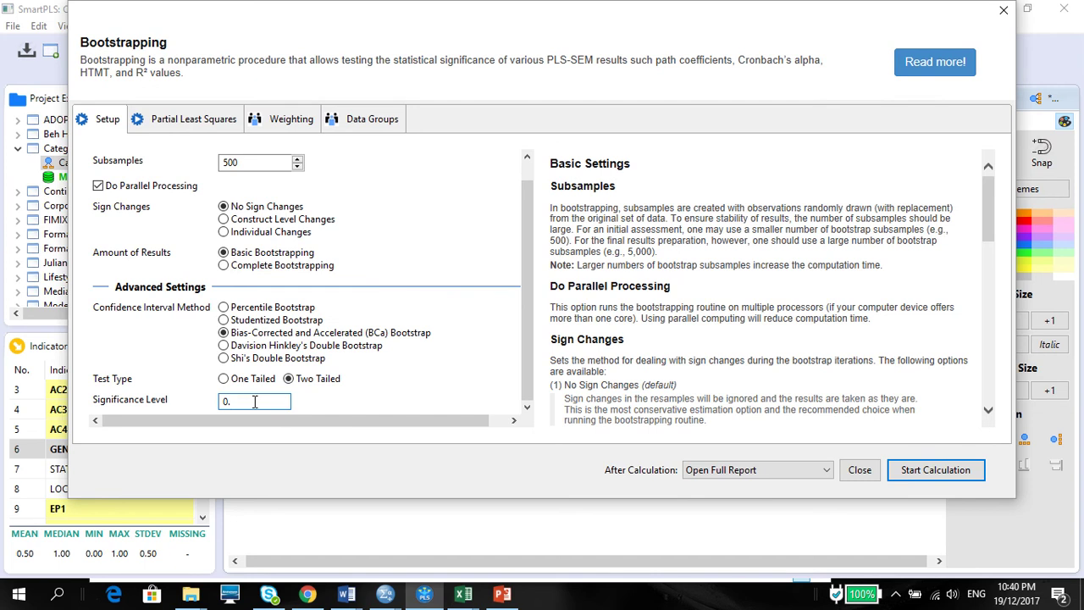
pyautogui.click(906, 473)
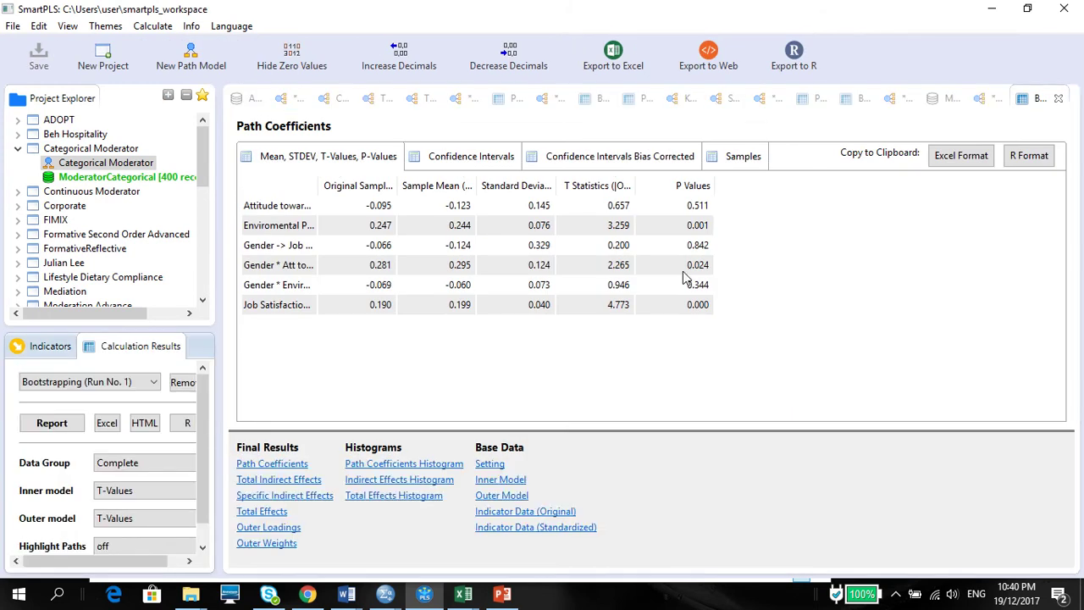
# Widen the Path Coefficients name column and mark the two Gender interaction rows
pyautogui.moveTo(318, 184); pyautogui.dragTo(443, 187)
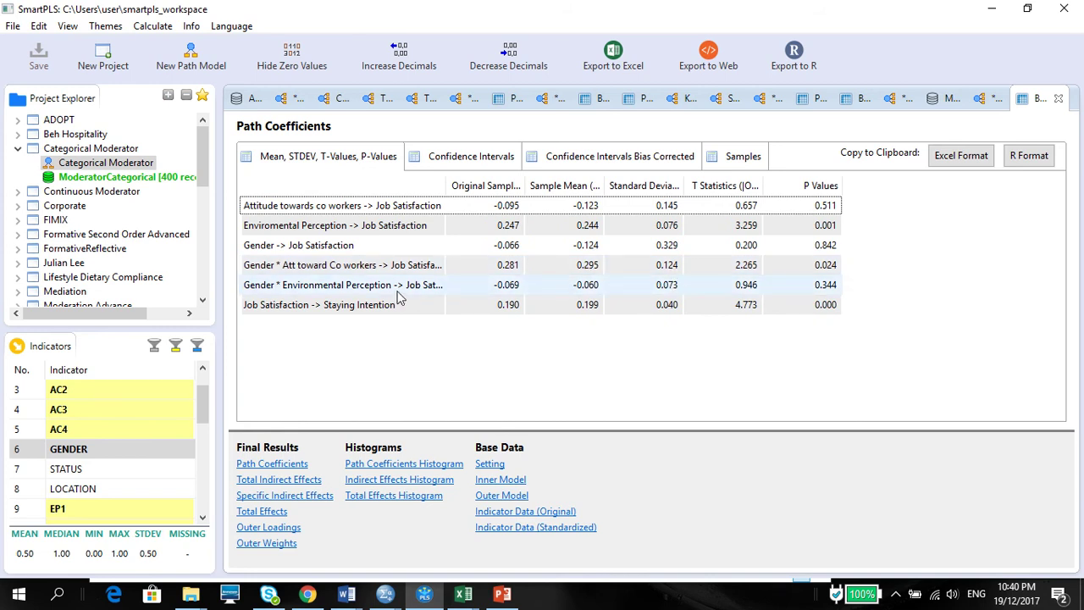
pyautogui.click(302, 290)
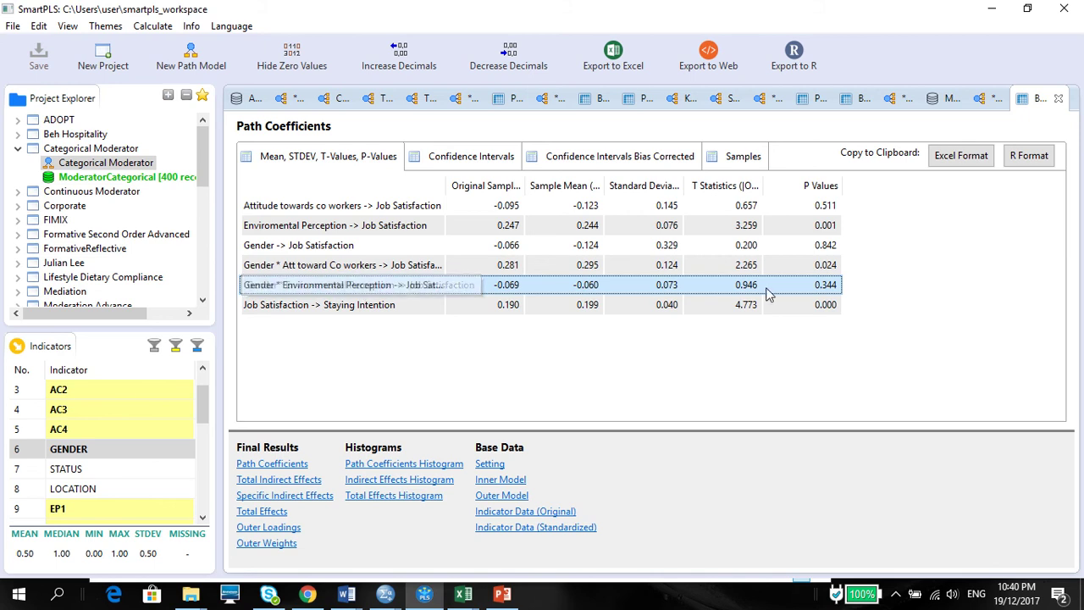
pyautogui.click(403, 268)
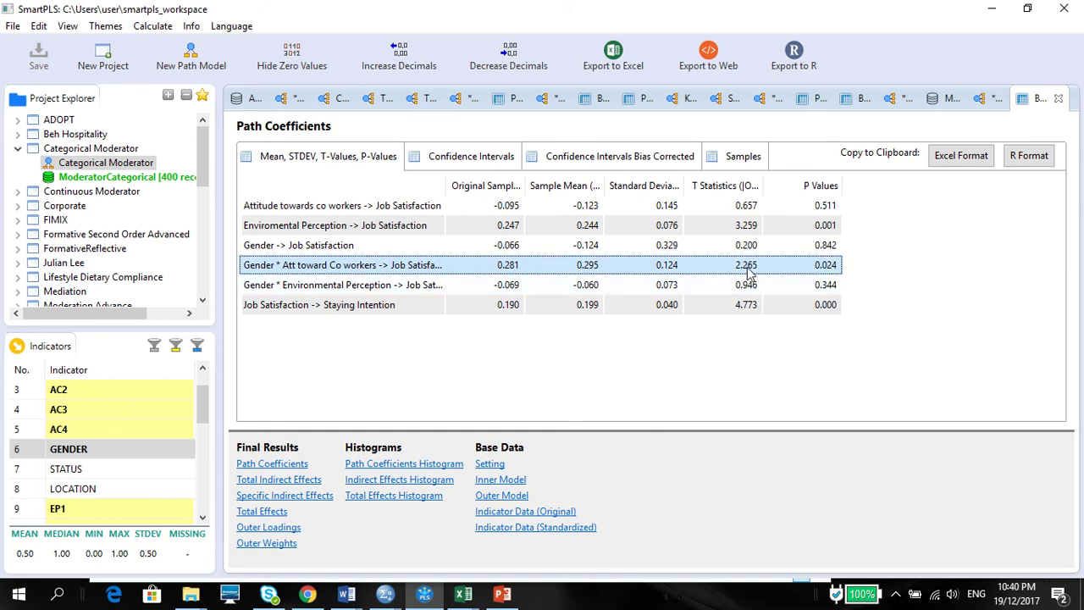
pyautogui.click(984, 103)
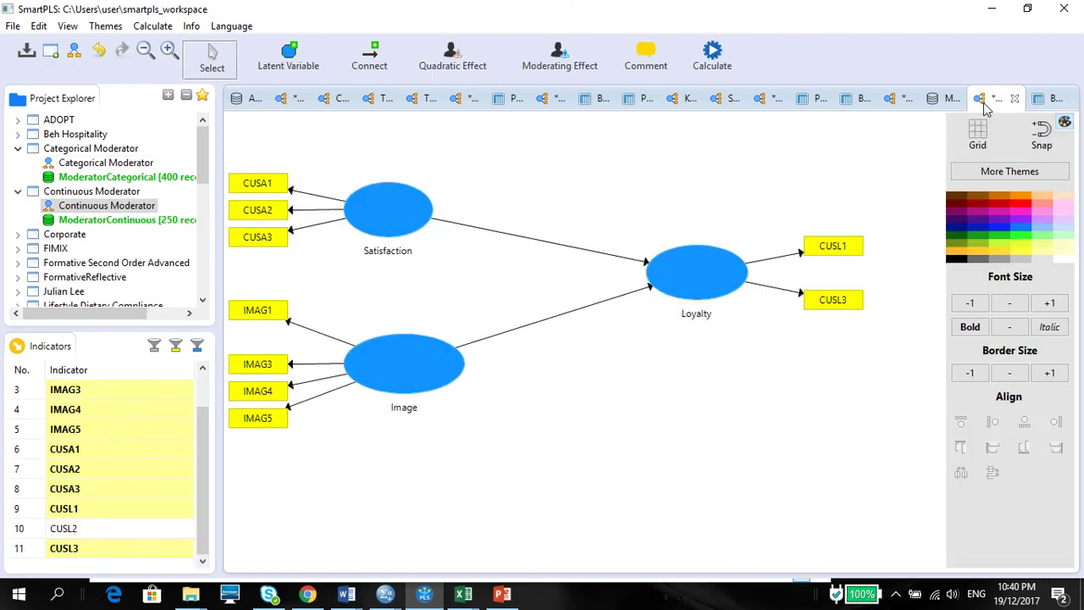
pyautogui.click(892, 100)
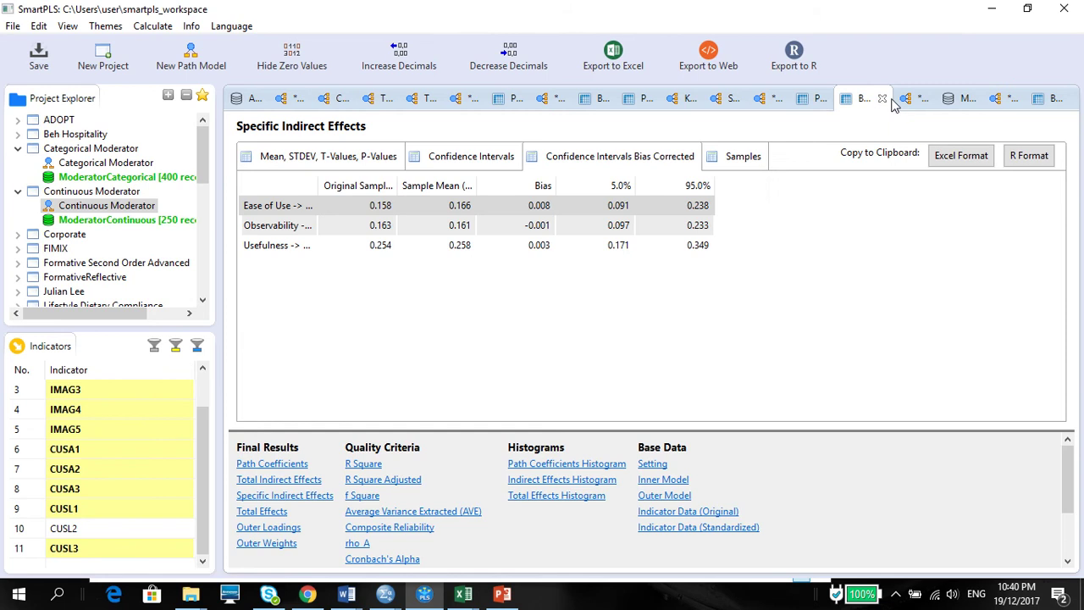
pyautogui.click(909, 105)
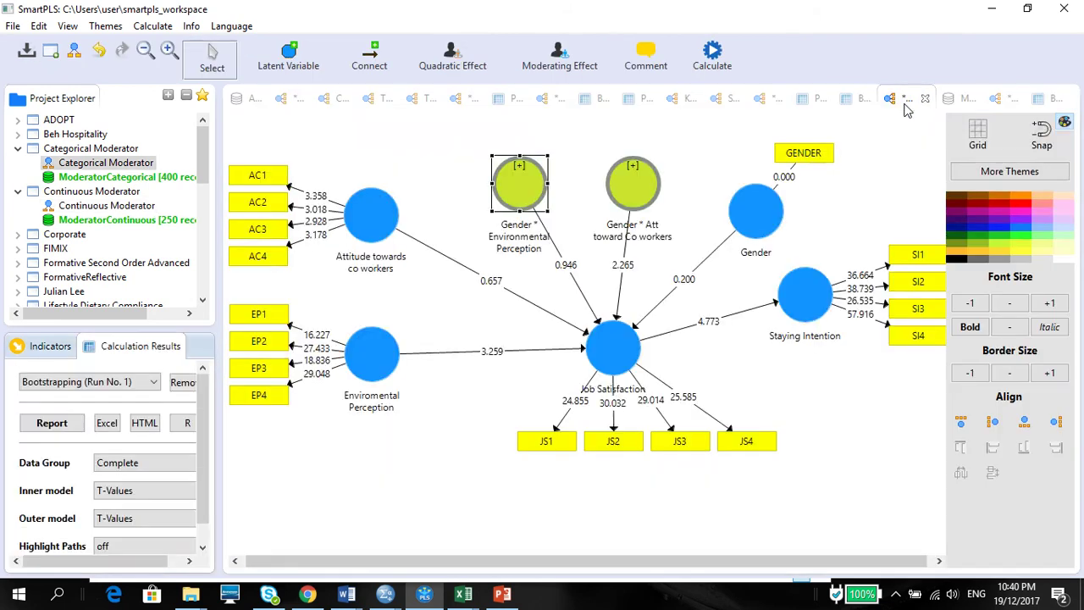
pyautogui.click(645, 192)
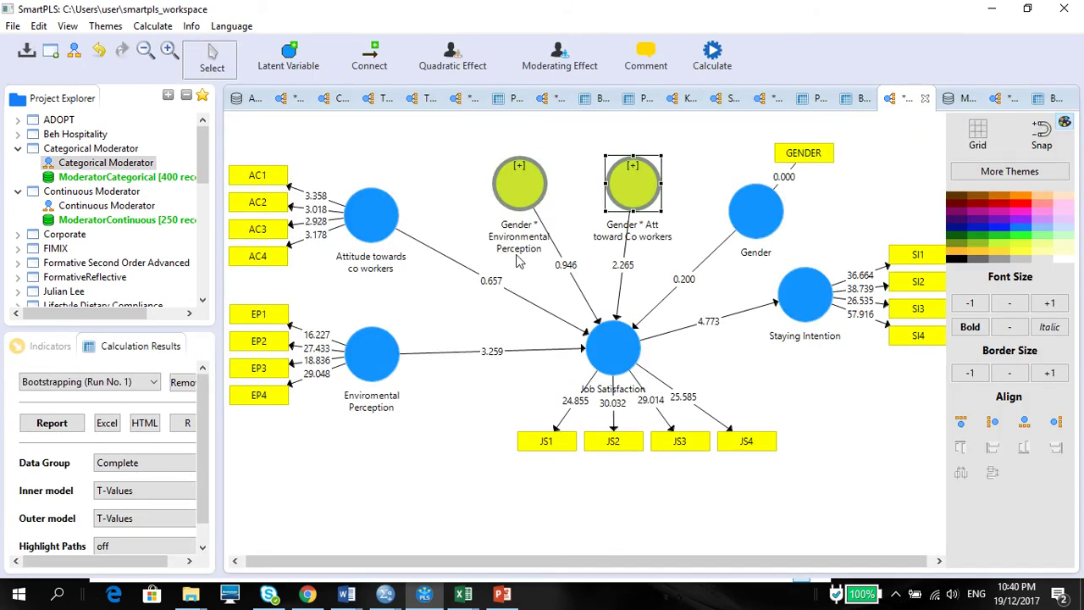
pyautogui.click(515, 204)
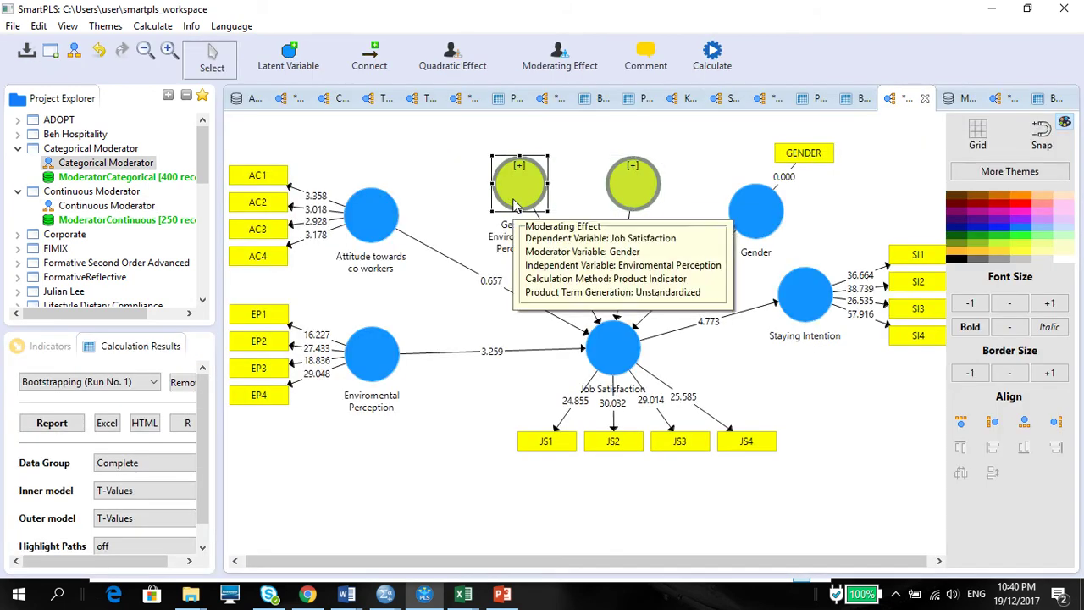
pyautogui.click(646, 191)
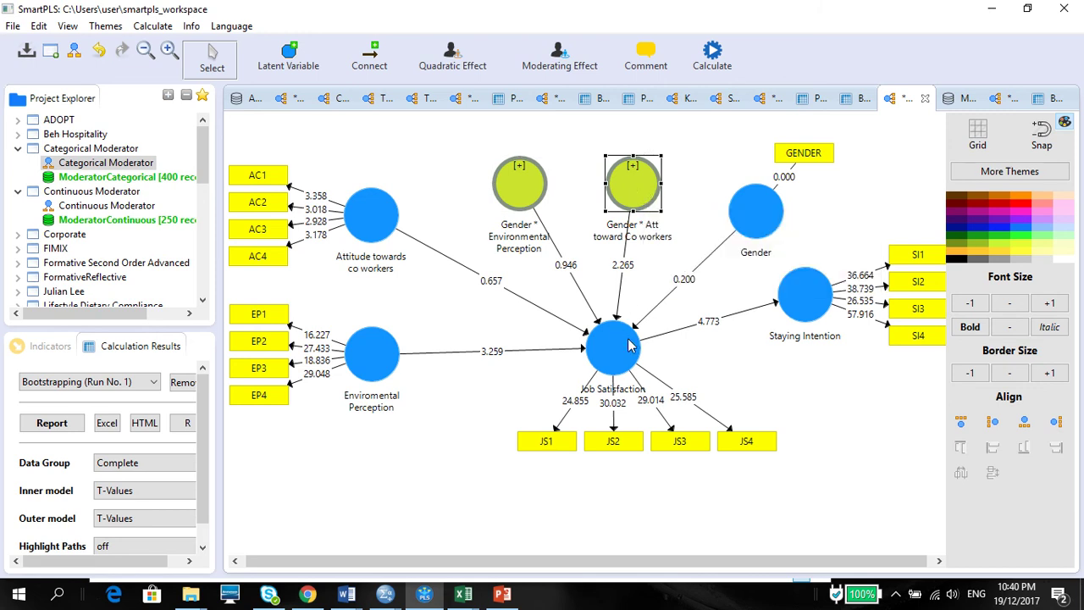
pyautogui.moveTo(641, 191)
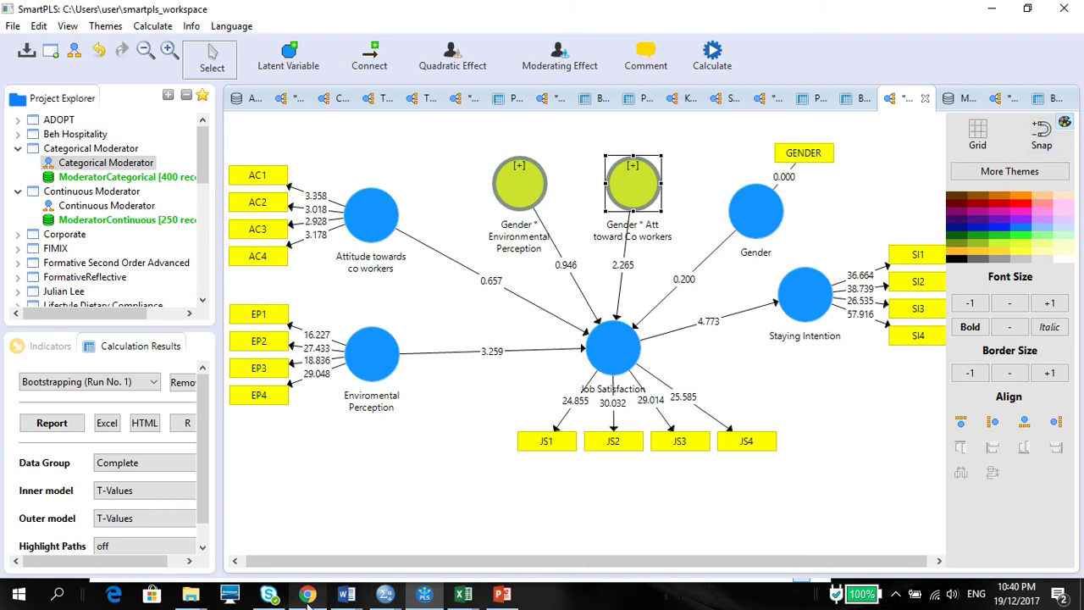
pyautogui.moveTo(307, 595)
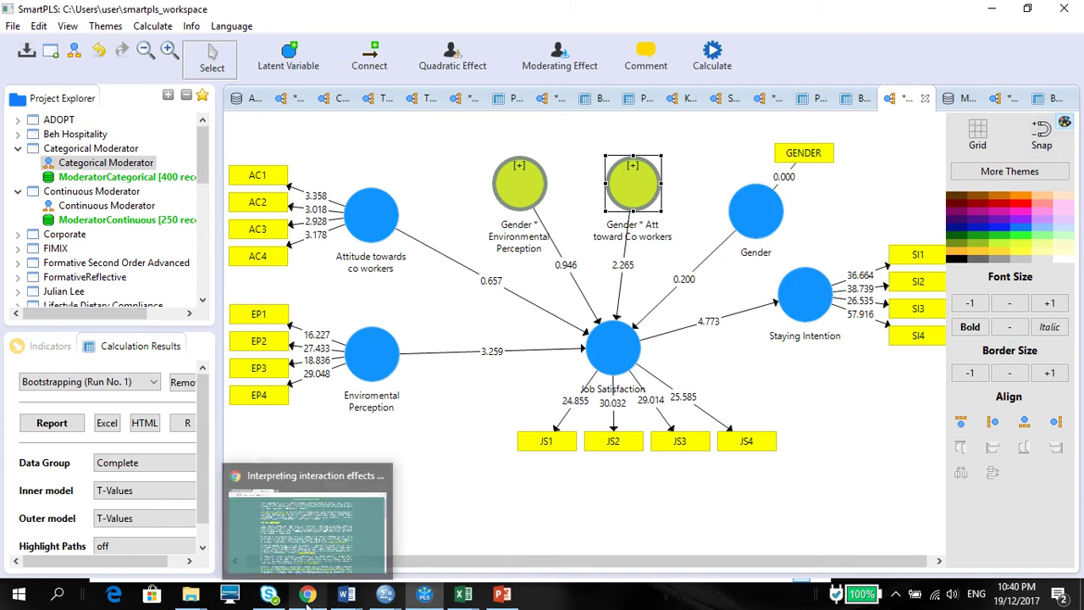
pyautogui.click(1037, 99)
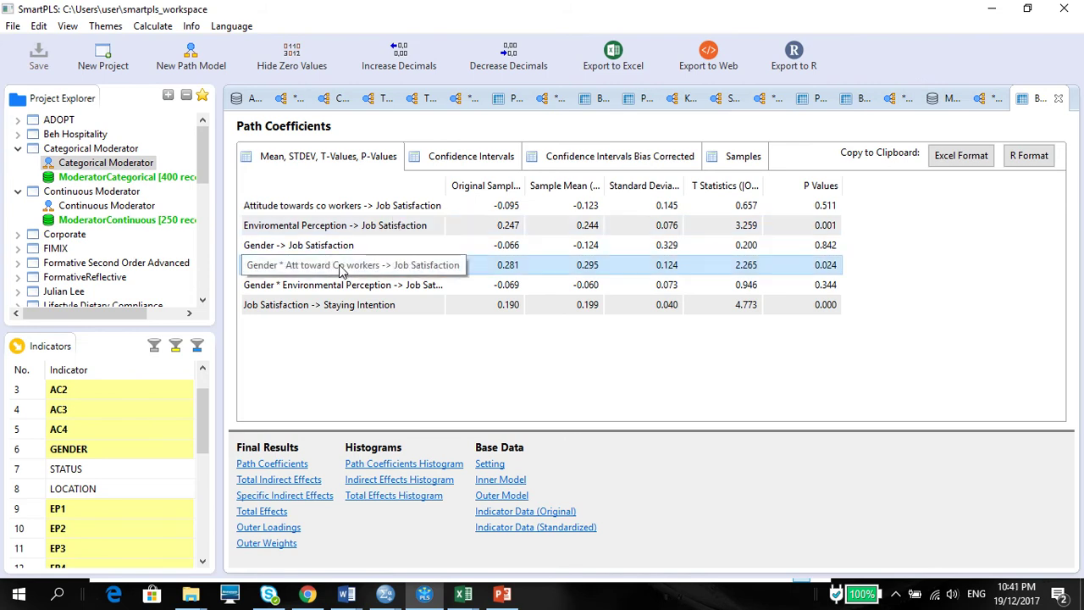
# Copy the SmartPLS path coefficients, paste them at M6 in Moderator excel Binary, then open the interaction-effects page
pyautogui.click(974, 164)
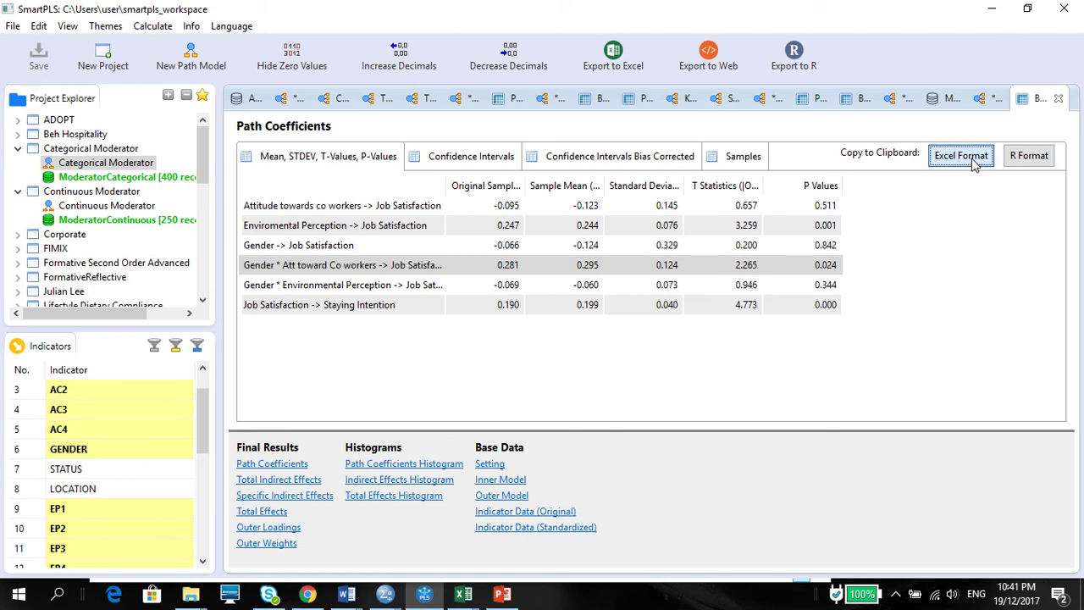
pyautogui.click(464, 594)
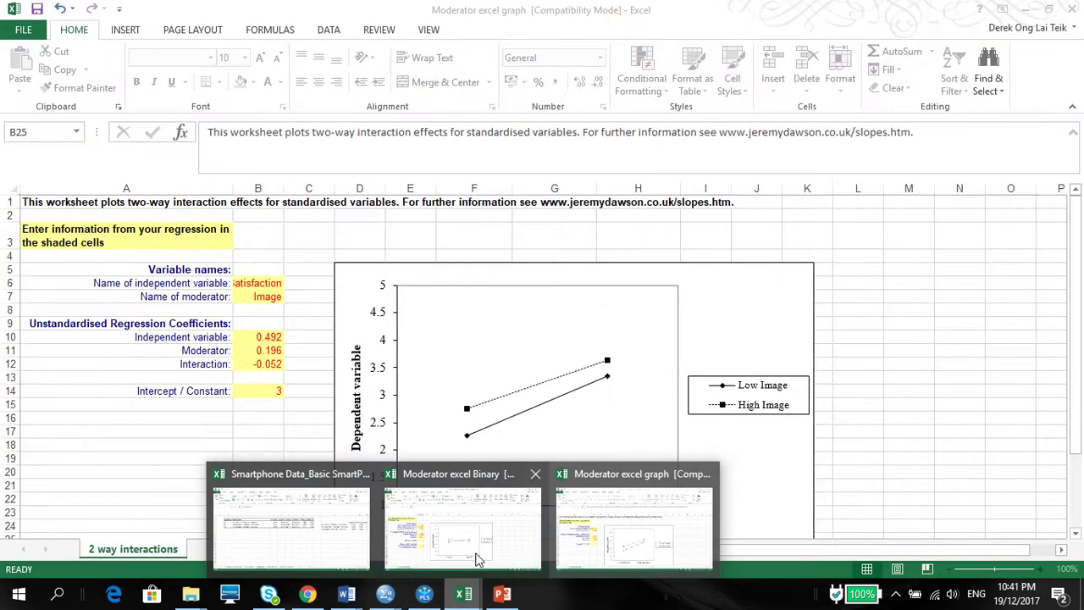
pyautogui.click(464, 526)
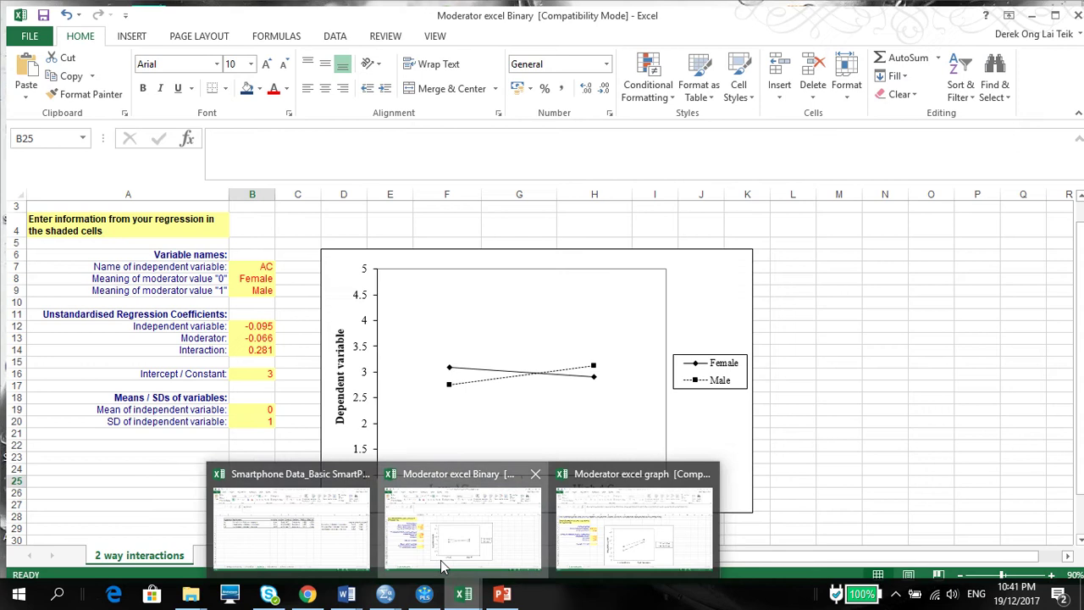
pyautogui.click(441, 560)
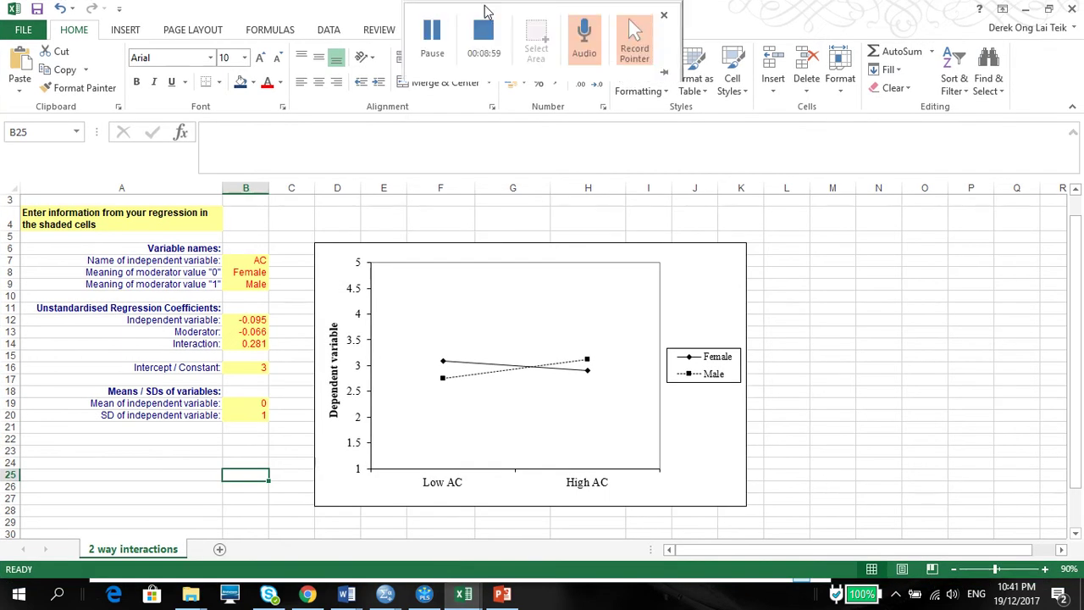
pyautogui.click(837, 248)
pyautogui.rightClick(836, 248)
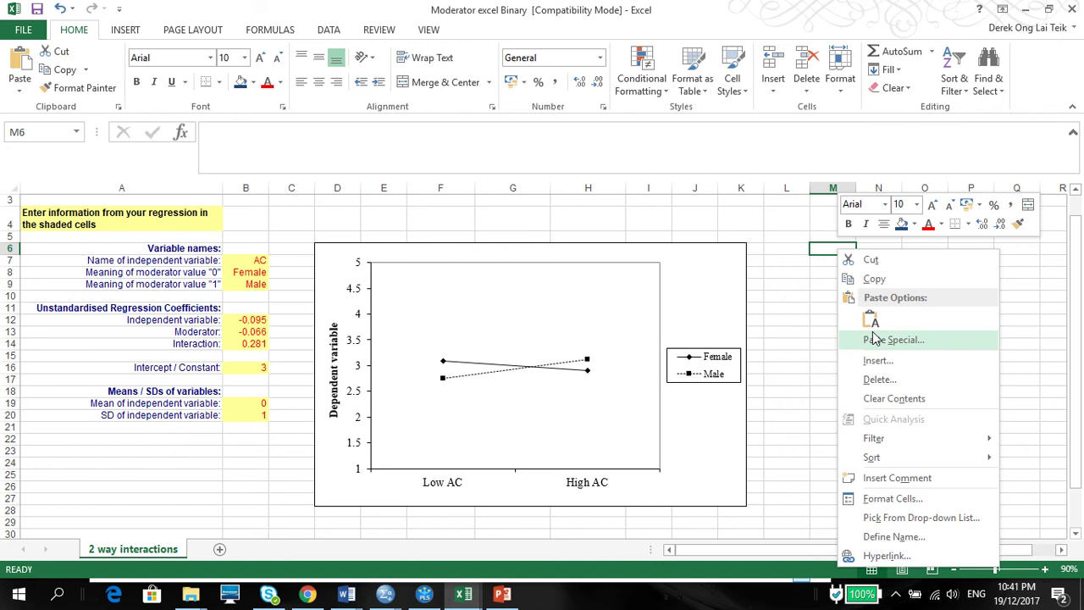
pyautogui.click(869, 318)
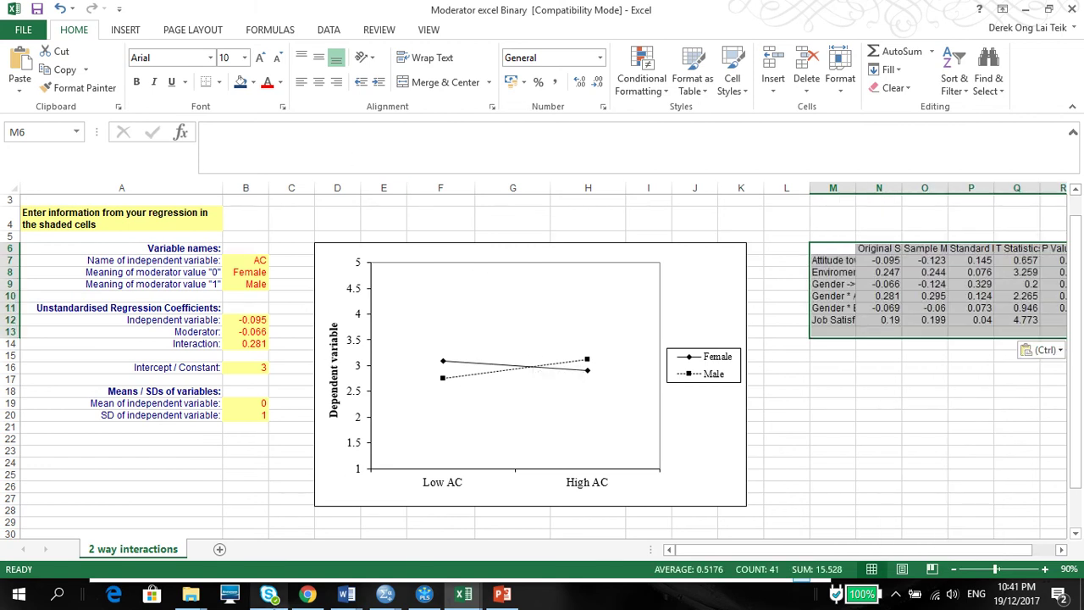
pyautogui.moveTo(303, 599)
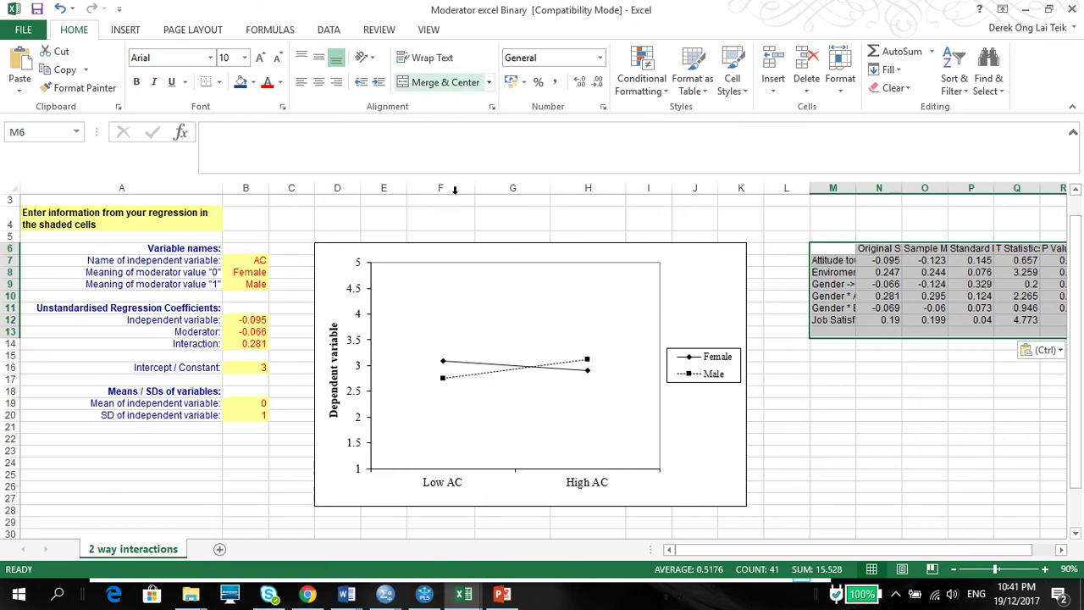
pyautogui.click(308, 595)
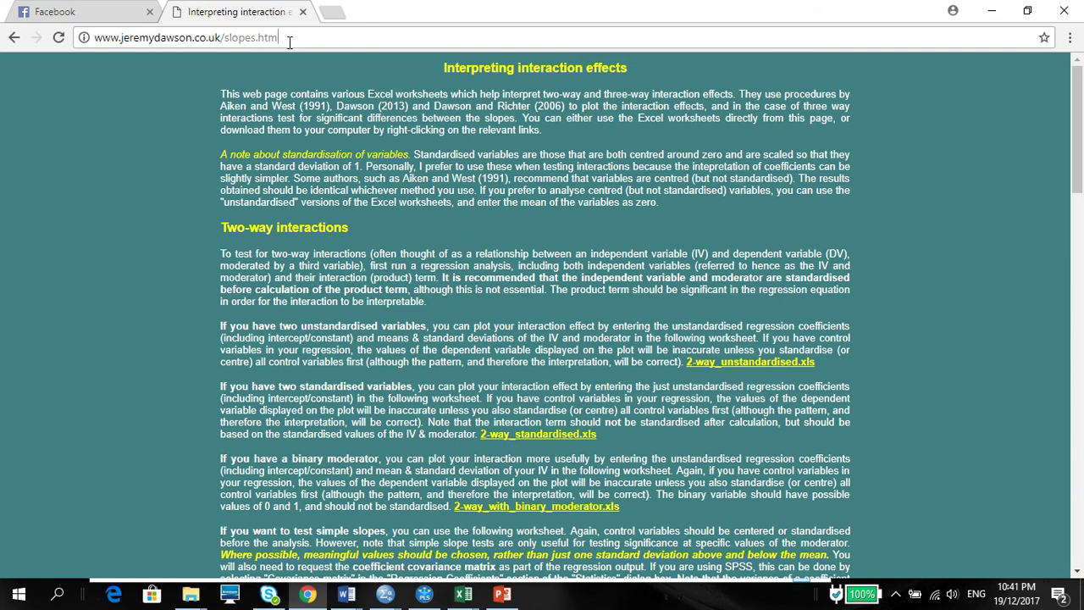
pyautogui.moveTo(289, 42); pyautogui.dragTo(29, 42)
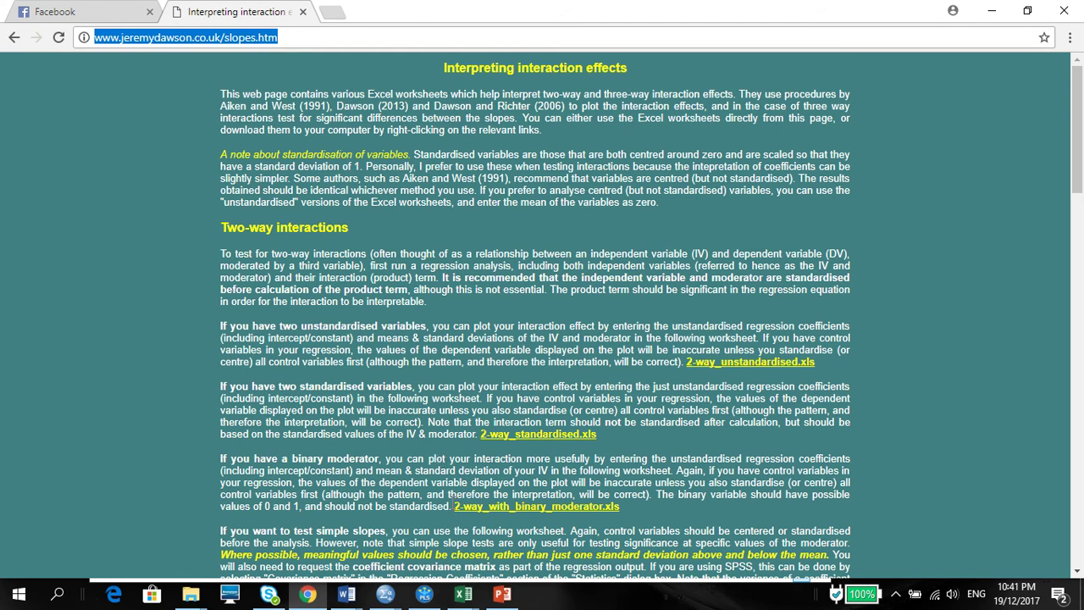
pyautogui.click(453, 501)
pyautogui.moveTo(586, 503); pyautogui.dragTo(649, 527)
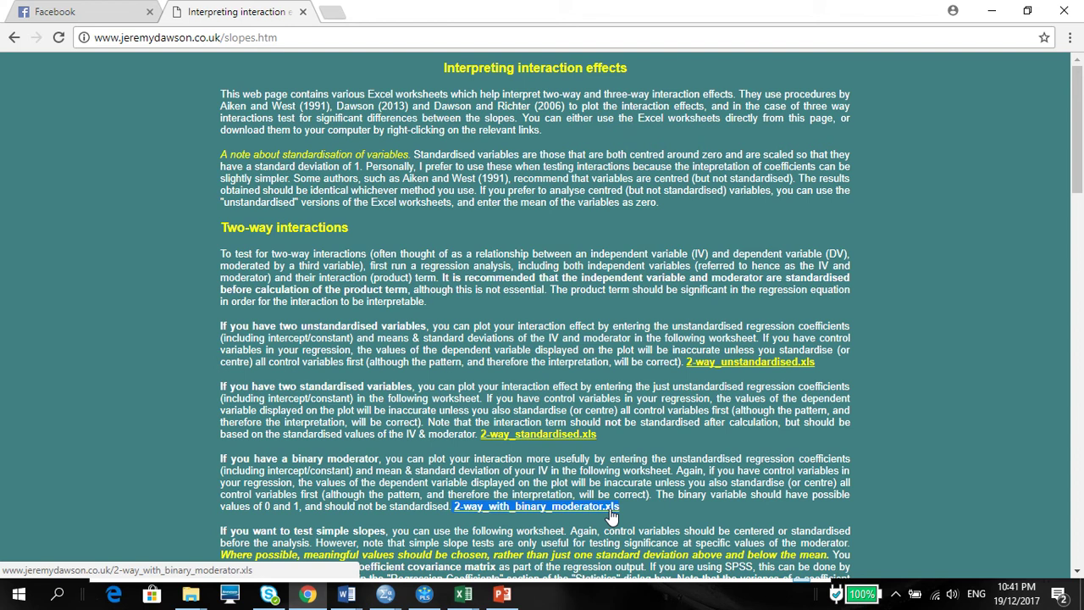
# Back in Moderator excel Binary, widen column M to fit the pasted path names
pyautogui.moveTo(457, 594)
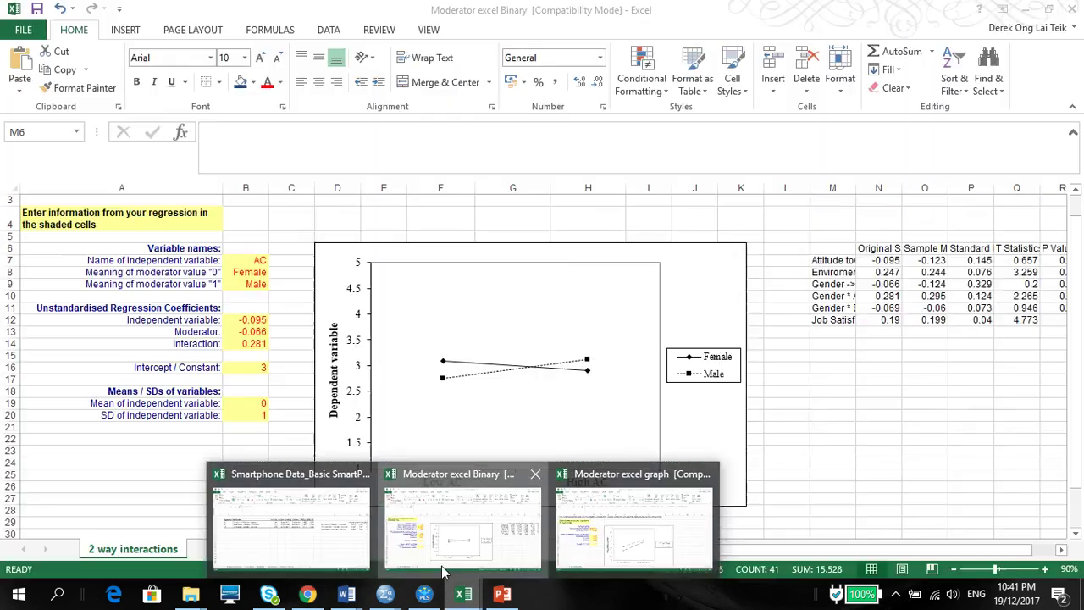
pyautogui.click(442, 572)
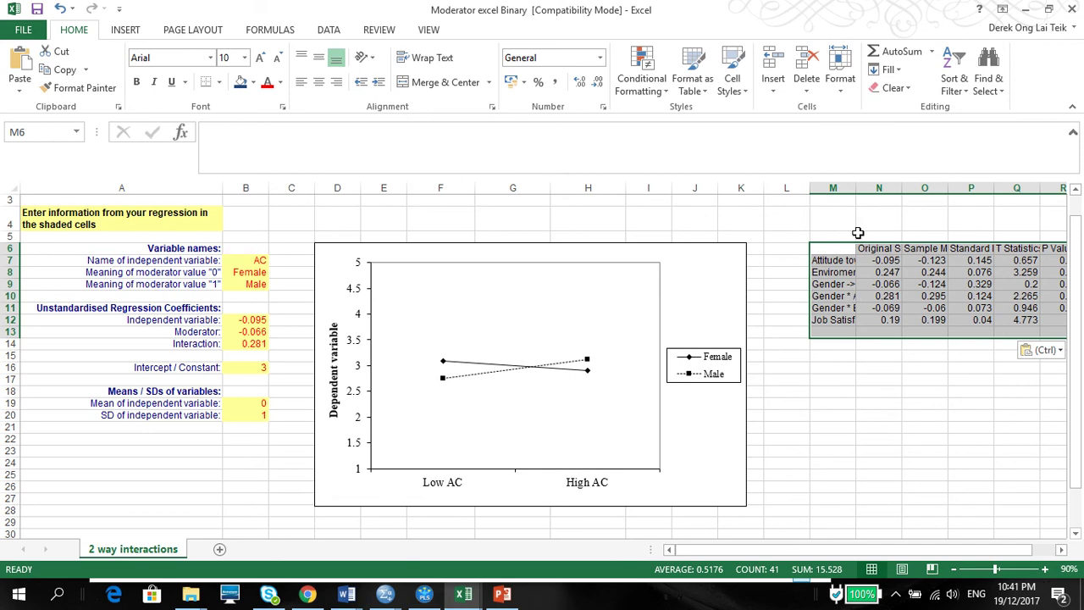
pyautogui.moveTo(855, 189); pyautogui.dragTo(875, 191)
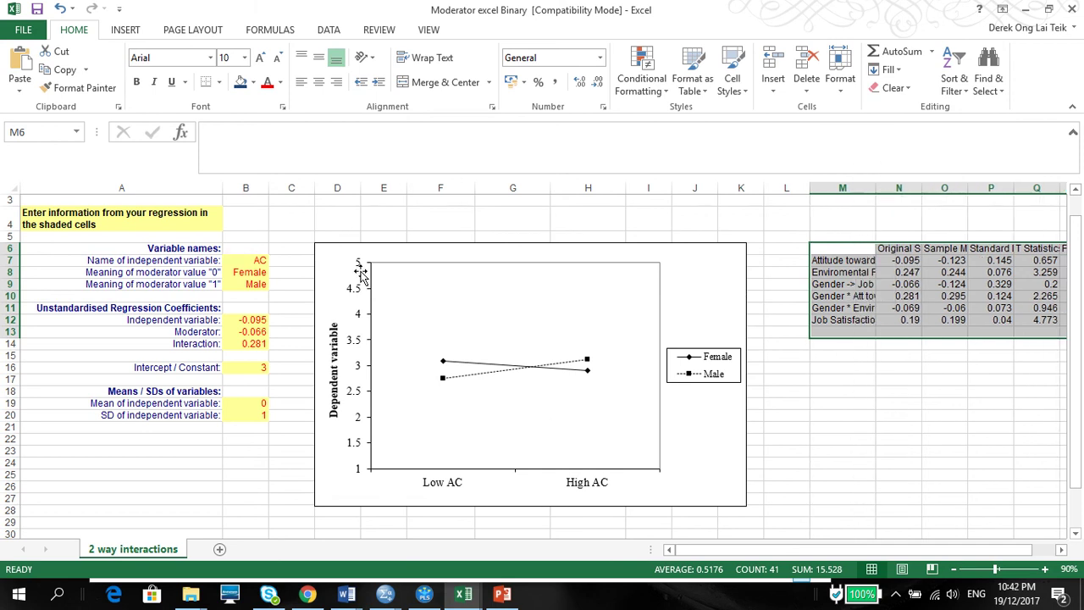
# Enter 'Att 2 Co' as the independent variable name in B7, then check B9 and B12
pyautogui.click(252, 260)
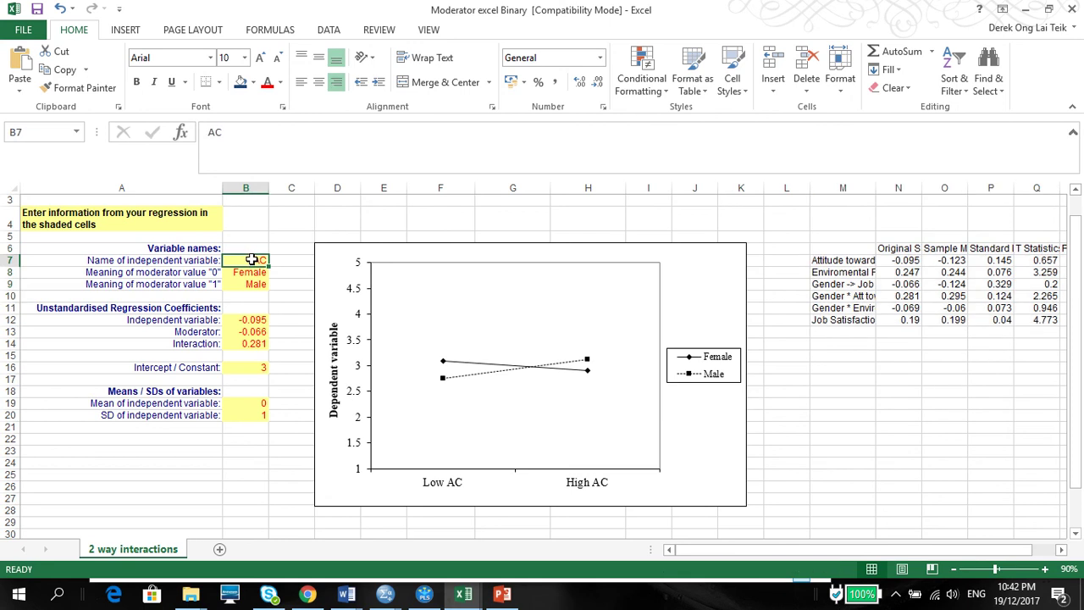
pyautogui.write('Att')
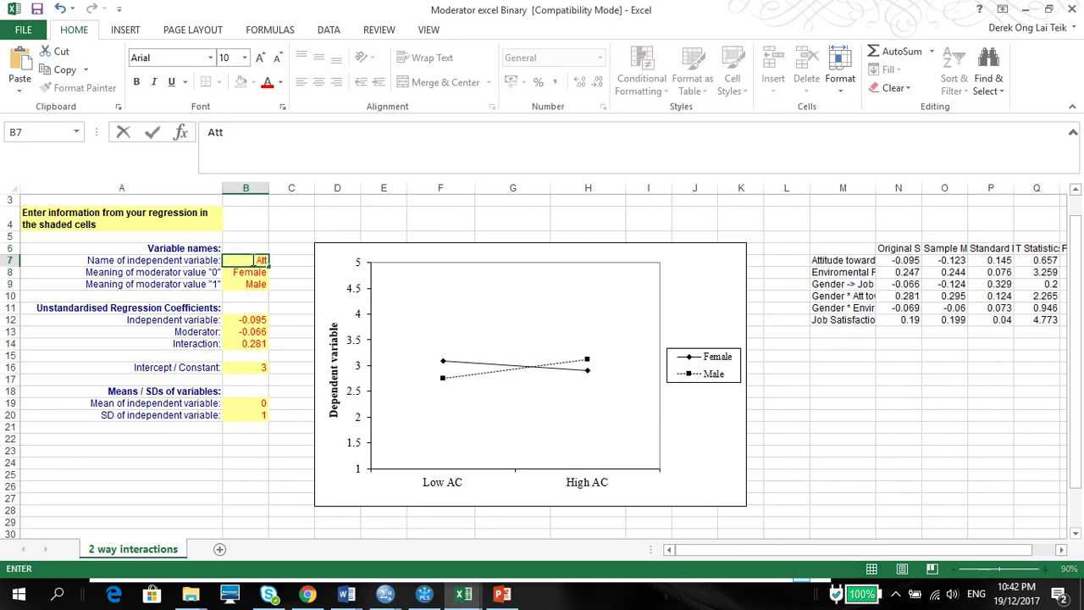
pyautogui.write(' 2 Co')
pyautogui.click(250, 275)
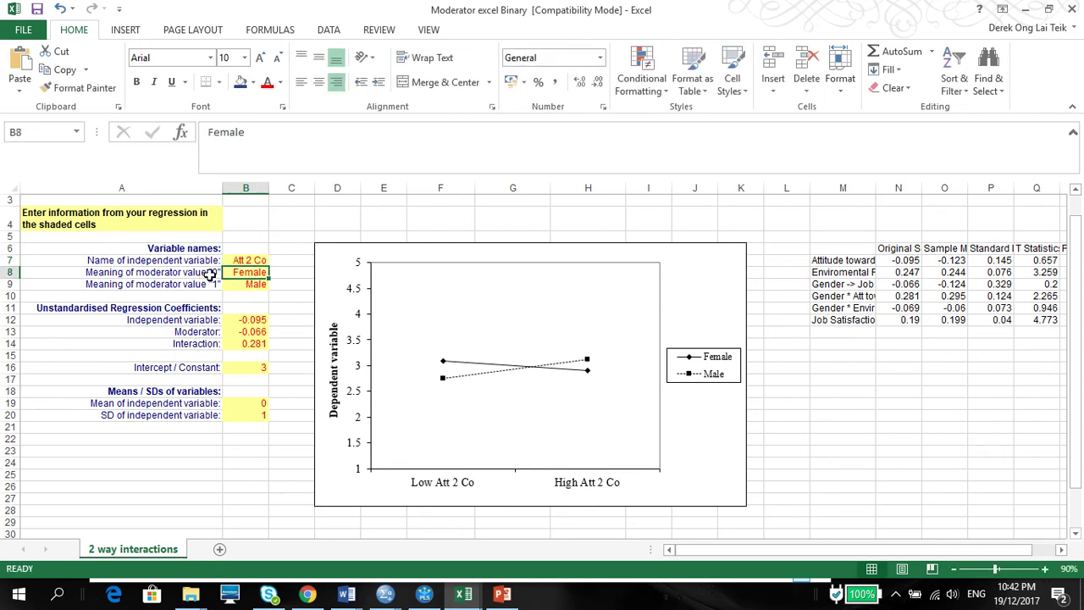
pyautogui.click(230, 285)
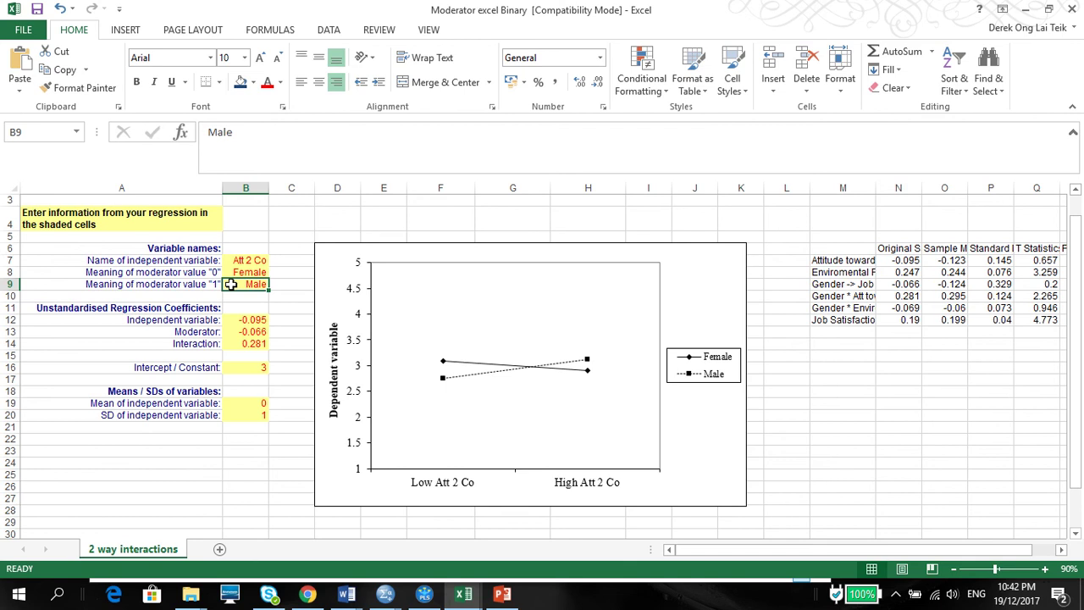
pyautogui.click(236, 321)
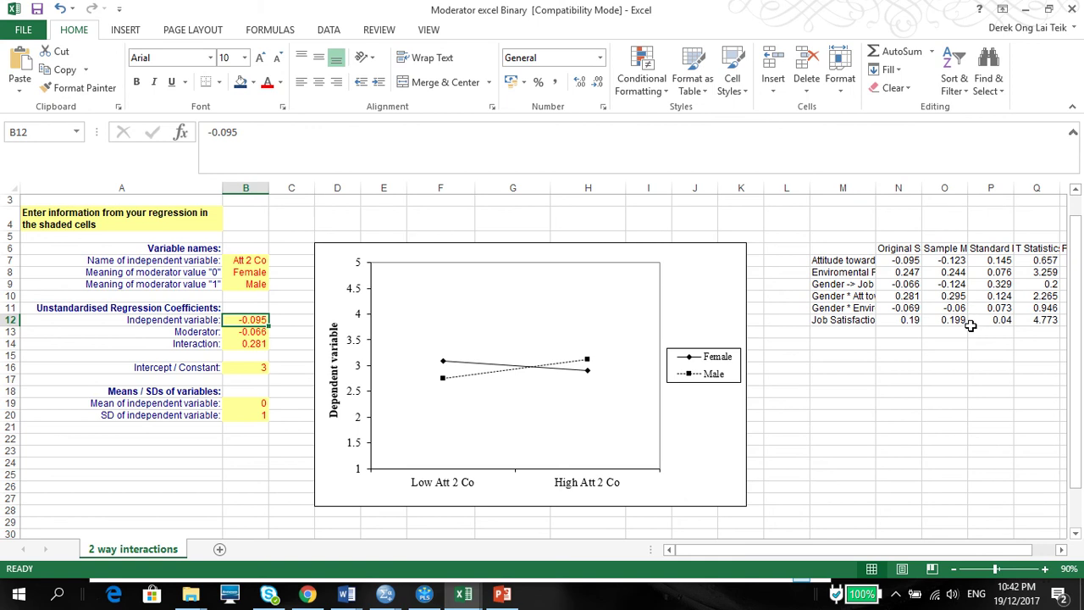
# Widen column M further and confirm the attitude path coefficient -0.095 matches the entry
pyautogui.click(913, 263)
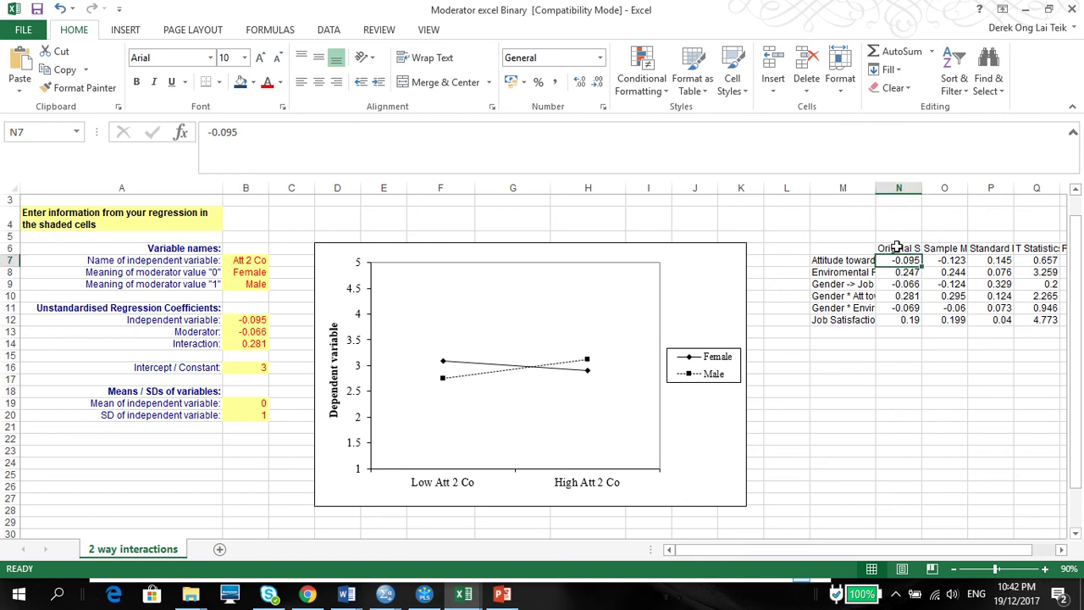
pyautogui.moveTo(876, 187); pyautogui.dragTo(919, 192)
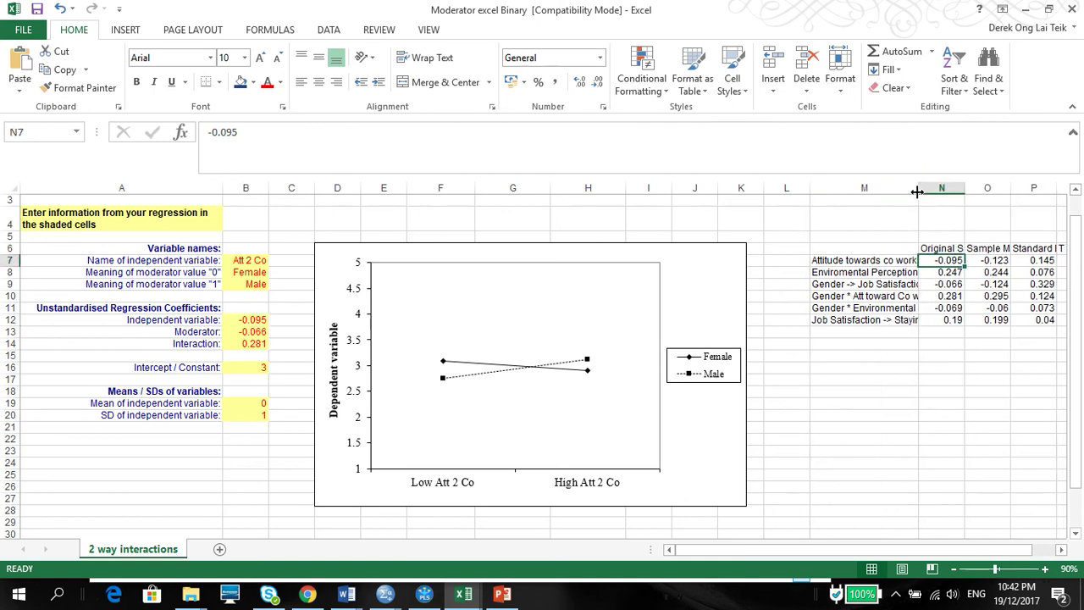
pyautogui.click(245, 320)
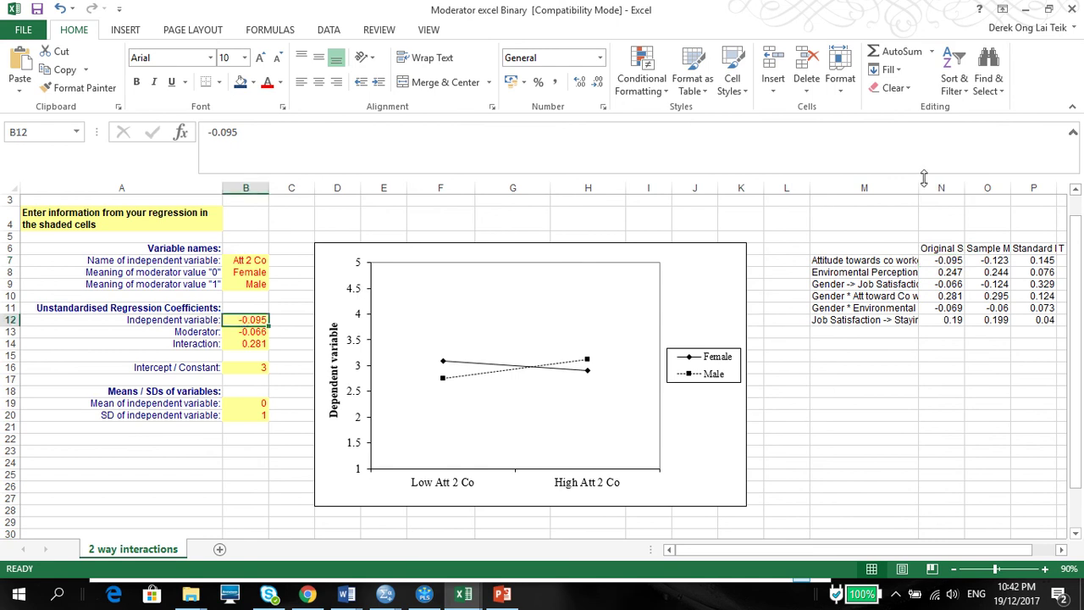
pyautogui.moveTo(920, 187); pyautogui.dragTo(942, 193)
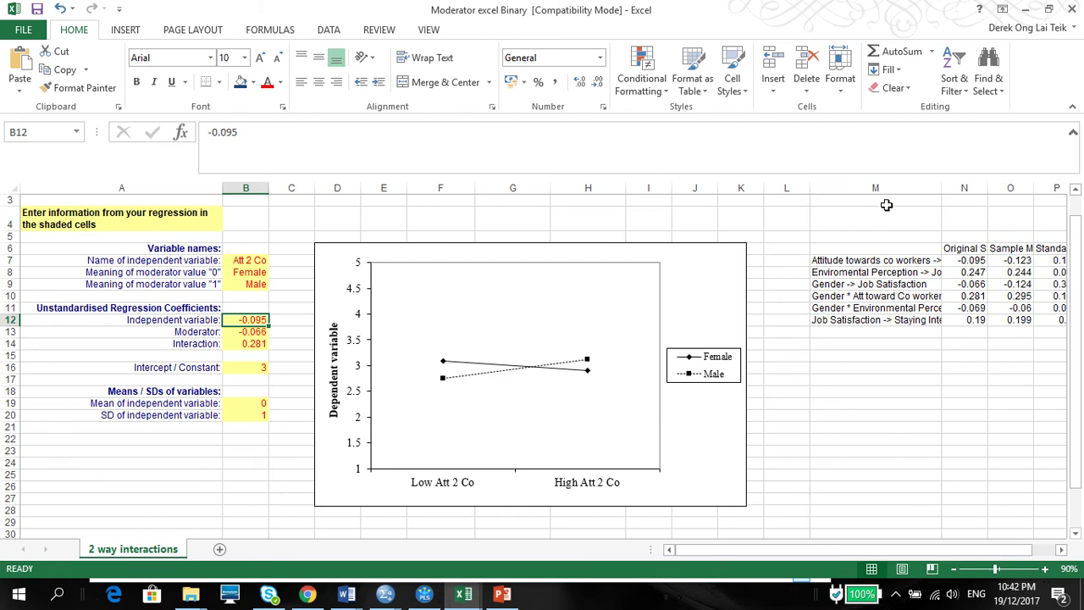
pyautogui.click(888, 261)
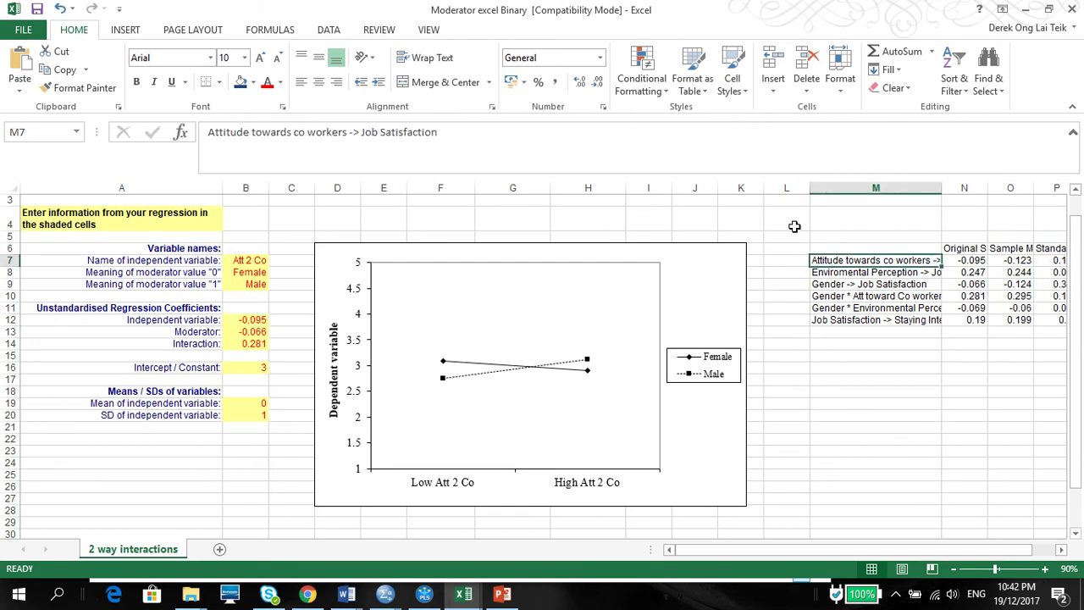
pyautogui.click(976, 263)
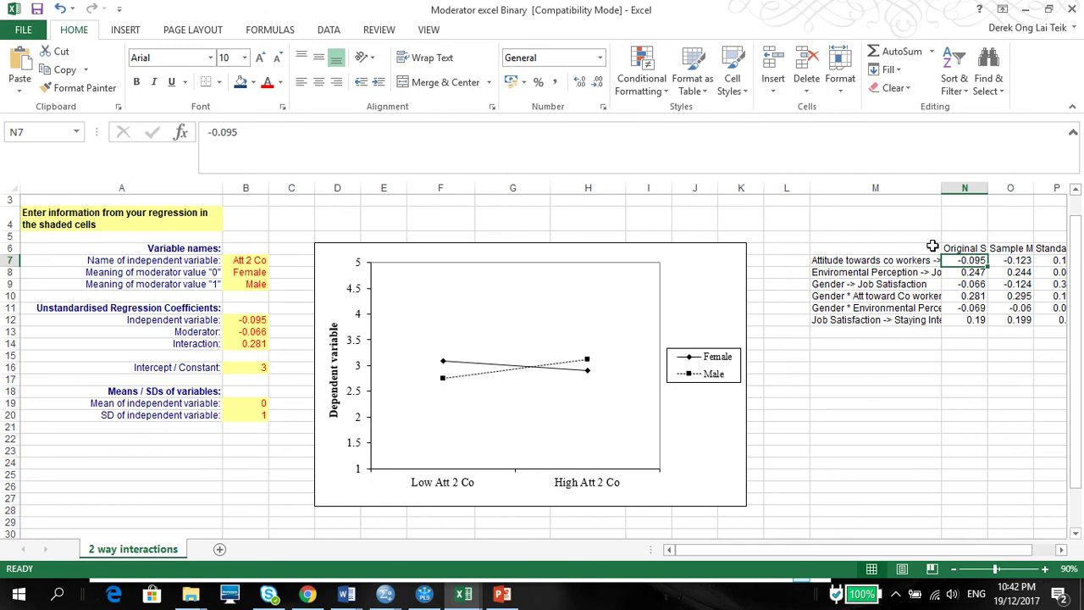
# Confirm the Gender coefficient -0.066 and the Gender * Att interaction 0.281 match the entries
pyautogui.click(233, 331)
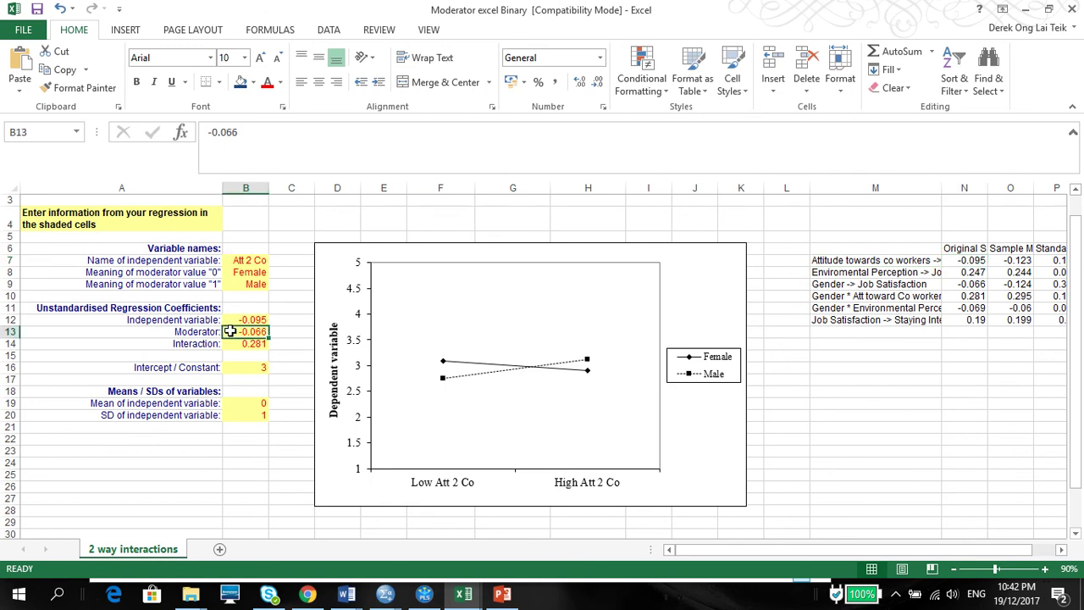
pyautogui.click(834, 287)
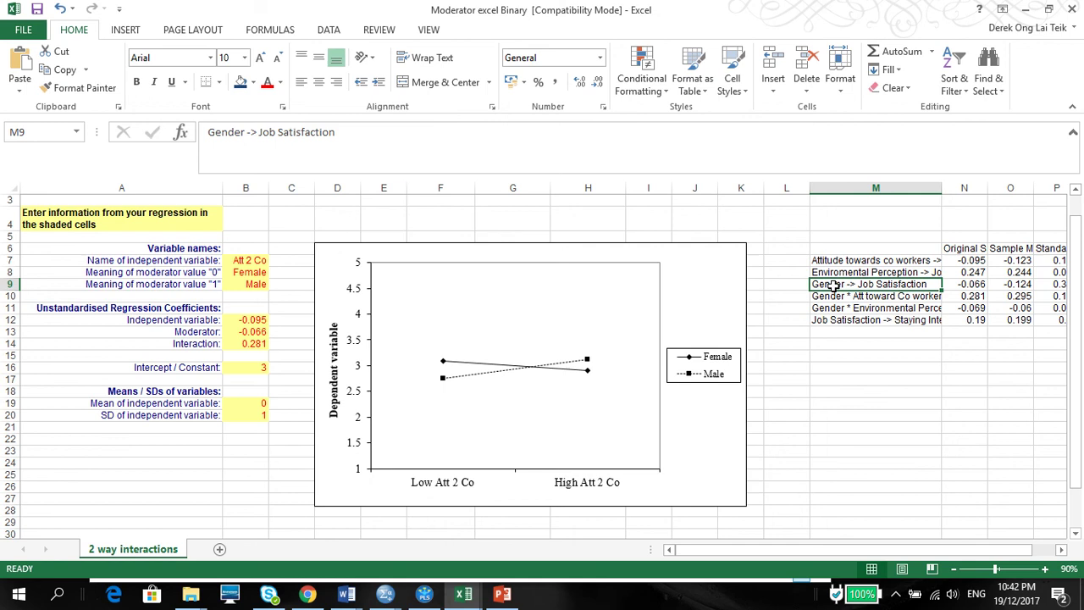
pyautogui.click(973, 288)
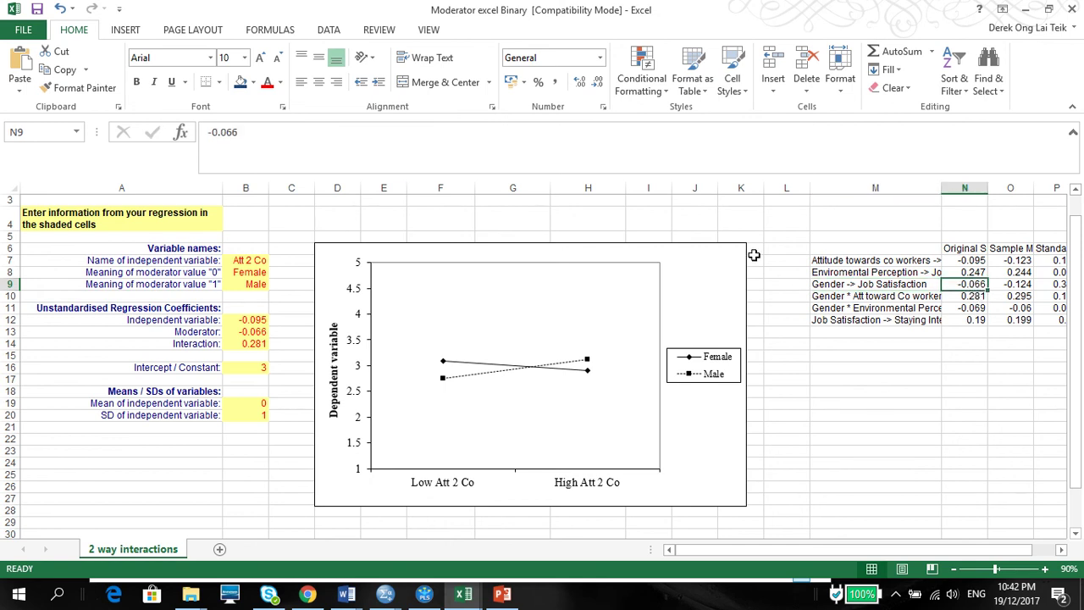
pyautogui.click(245, 343)
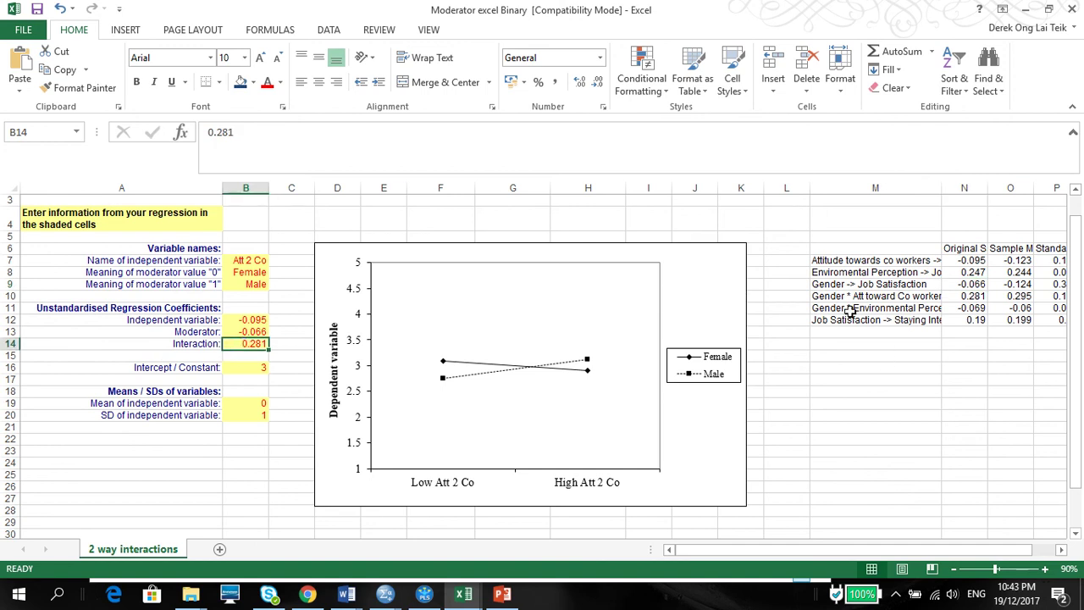
pyautogui.click(826, 296)
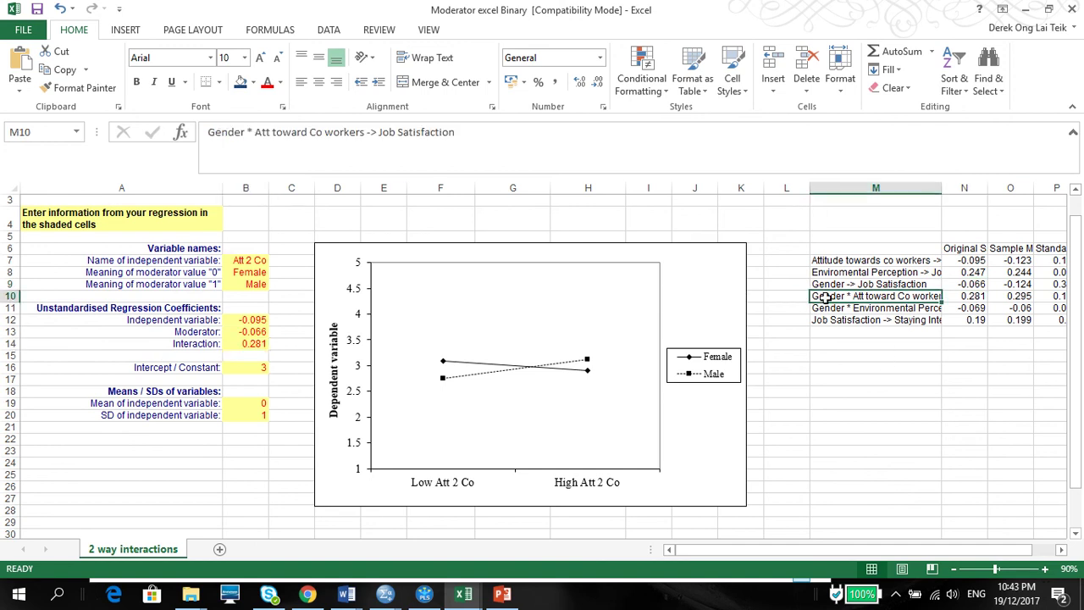
pyautogui.click(966, 299)
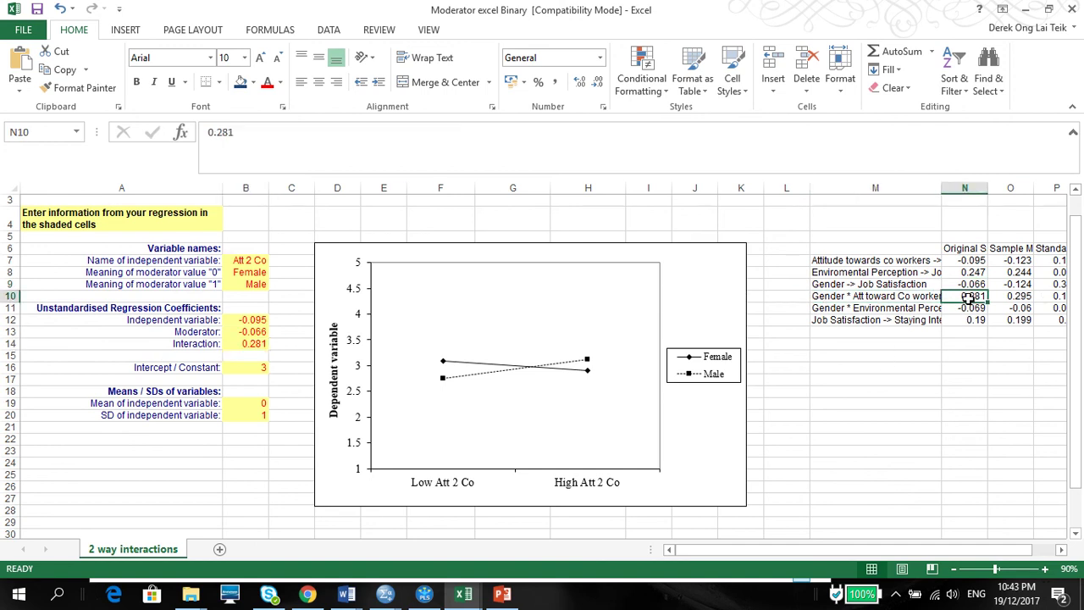
pyautogui.click(256, 343)
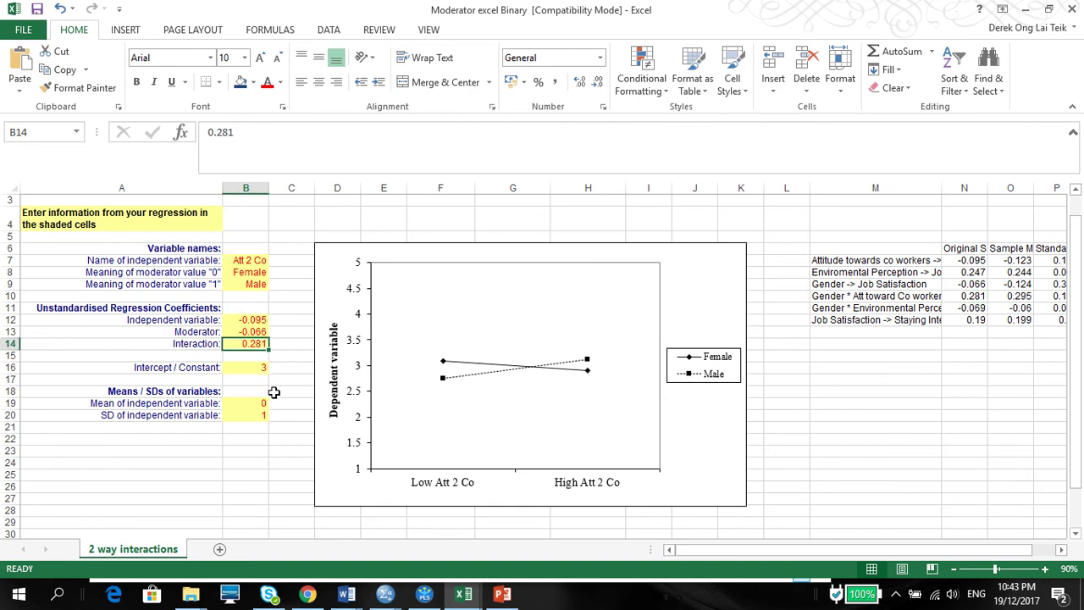
# Check the intercept 3, mean and SD entries and select B16:B20
pyautogui.click(231, 371)
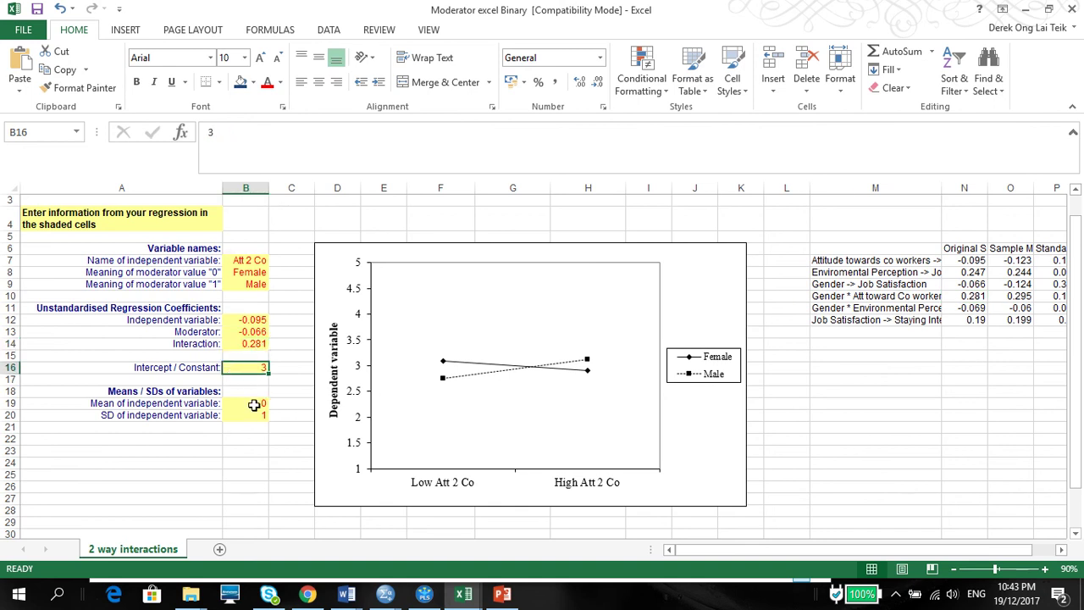
pyautogui.click(256, 407)
pyautogui.click(256, 418)
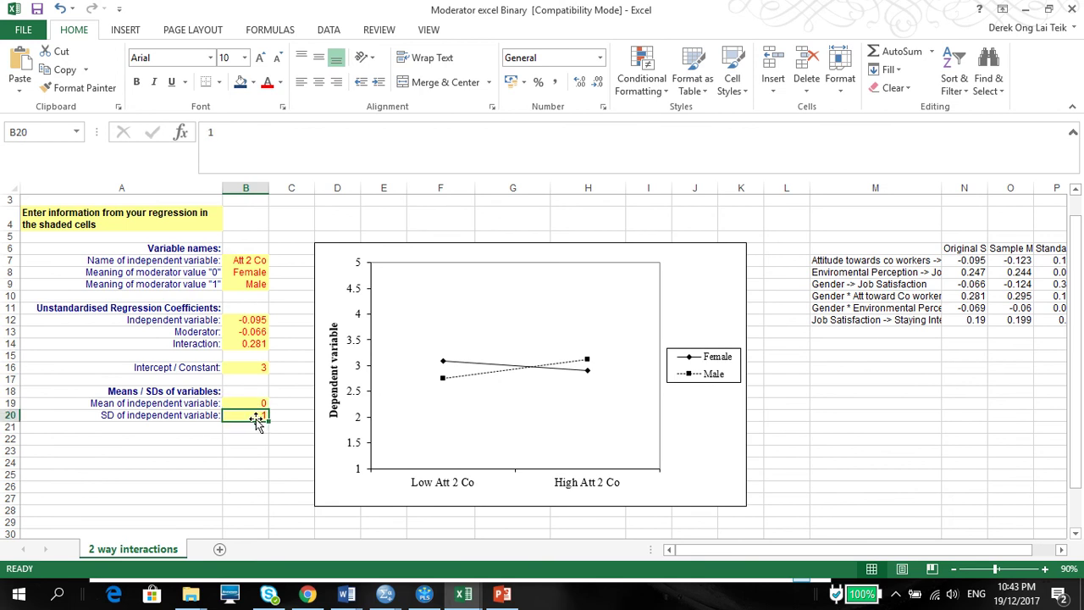
pyautogui.click(252, 403)
pyautogui.click(251, 416)
pyautogui.moveTo(249, 366); pyautogui.dragTo(257, 410)
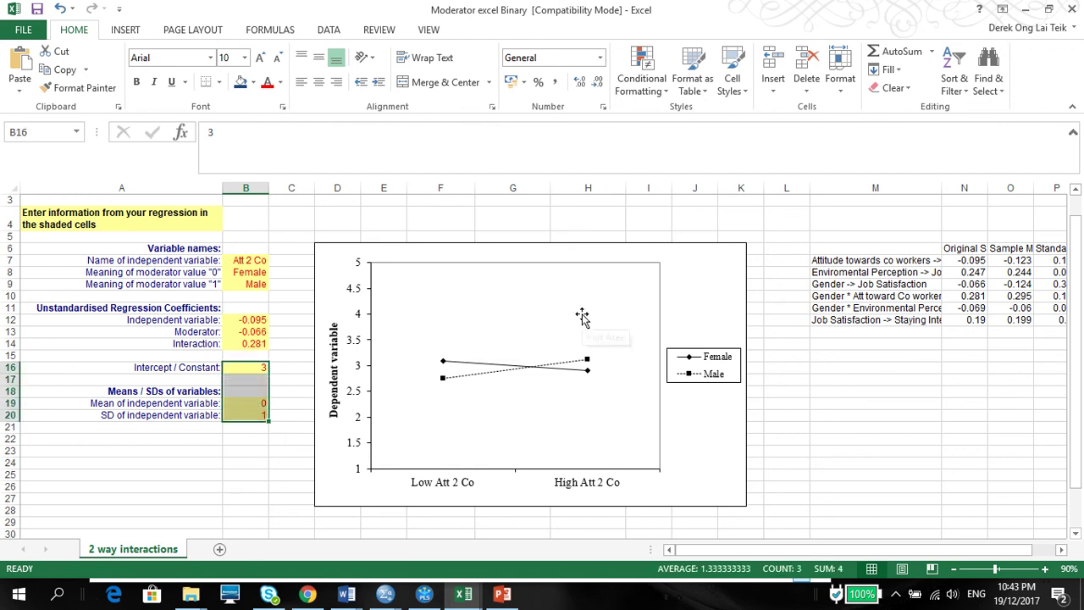
pyautogui.click(620, 452)
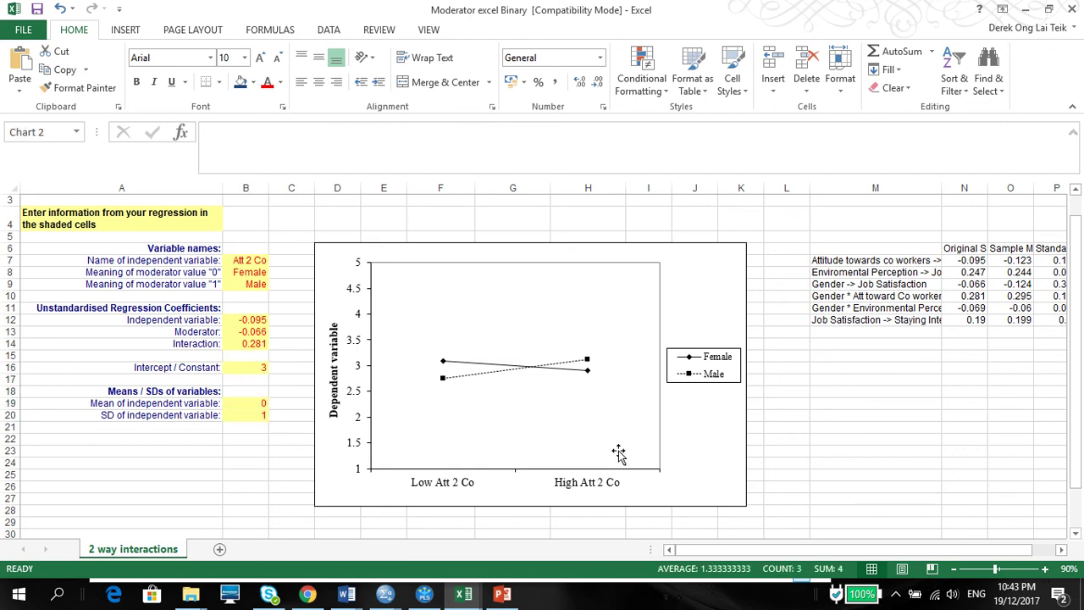
pyautogui.click(733, 501)
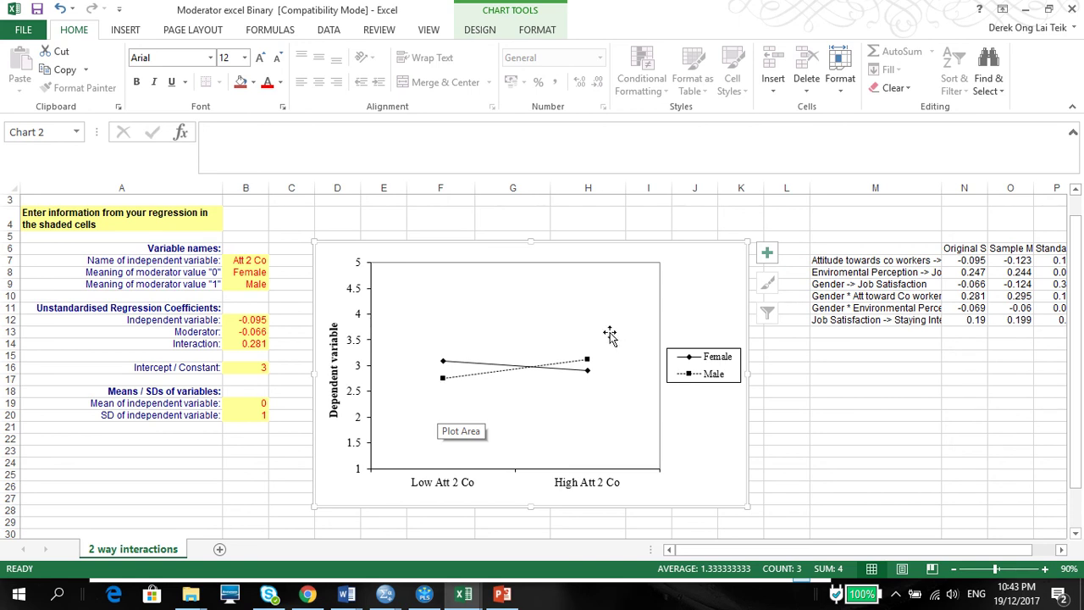
pyautogui.moveTo(593, 366)
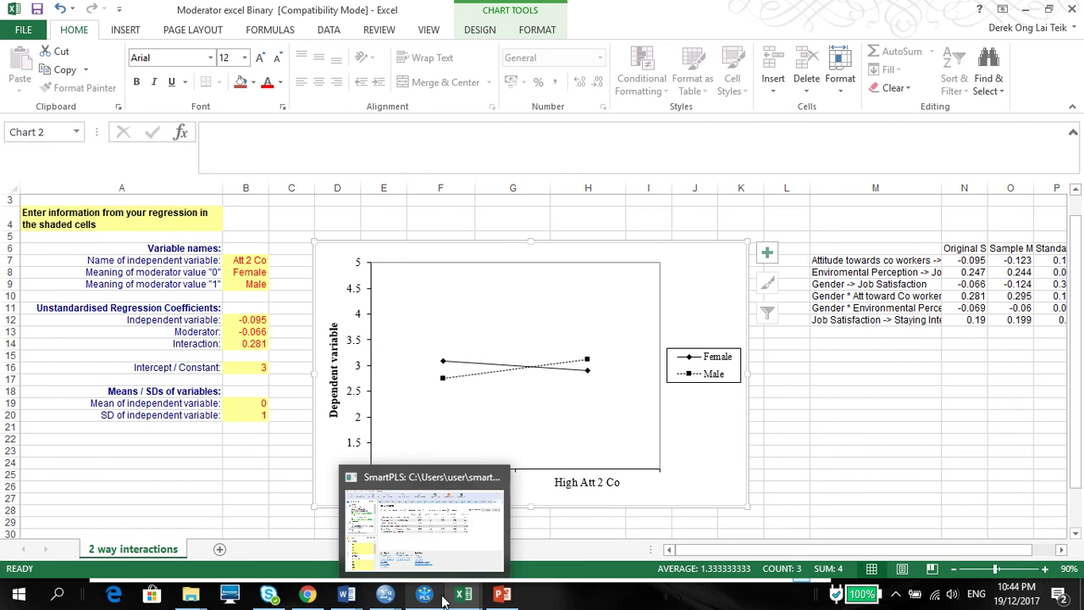
pyautogui.moveTo(463, 595)
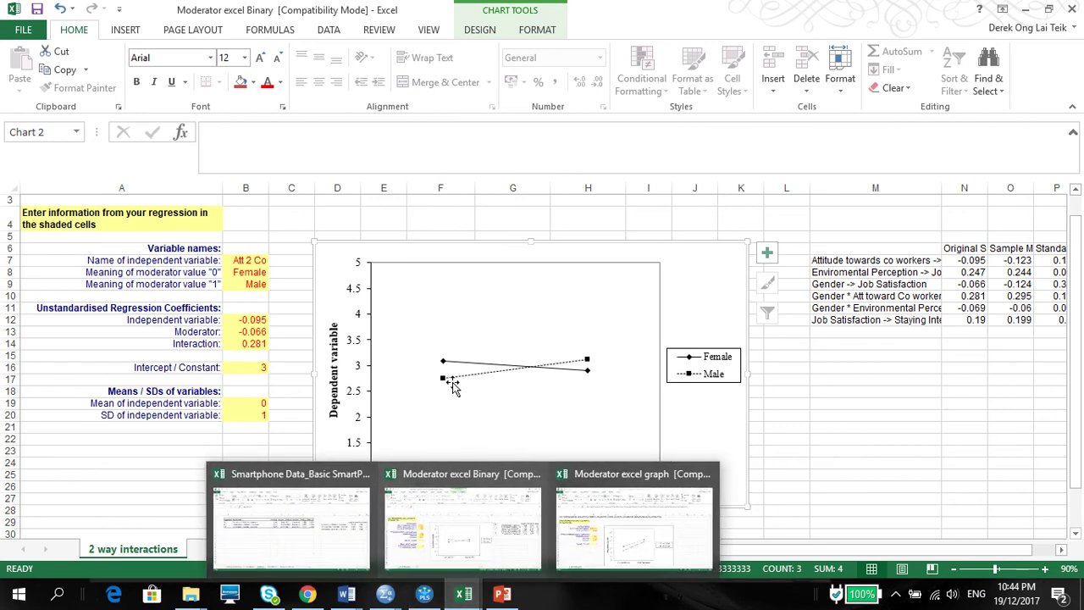
# In Moderator excel Binary, select the pasted path coefficients table M6:R12
pyautogui.click(426, 598)
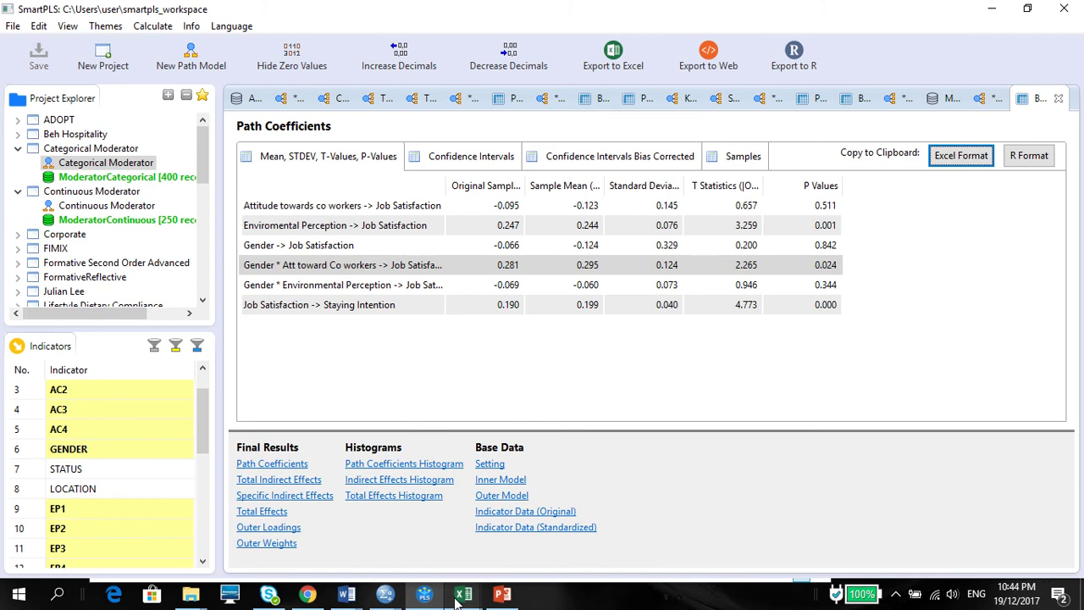
pyautogui.moveTo(457, 598)
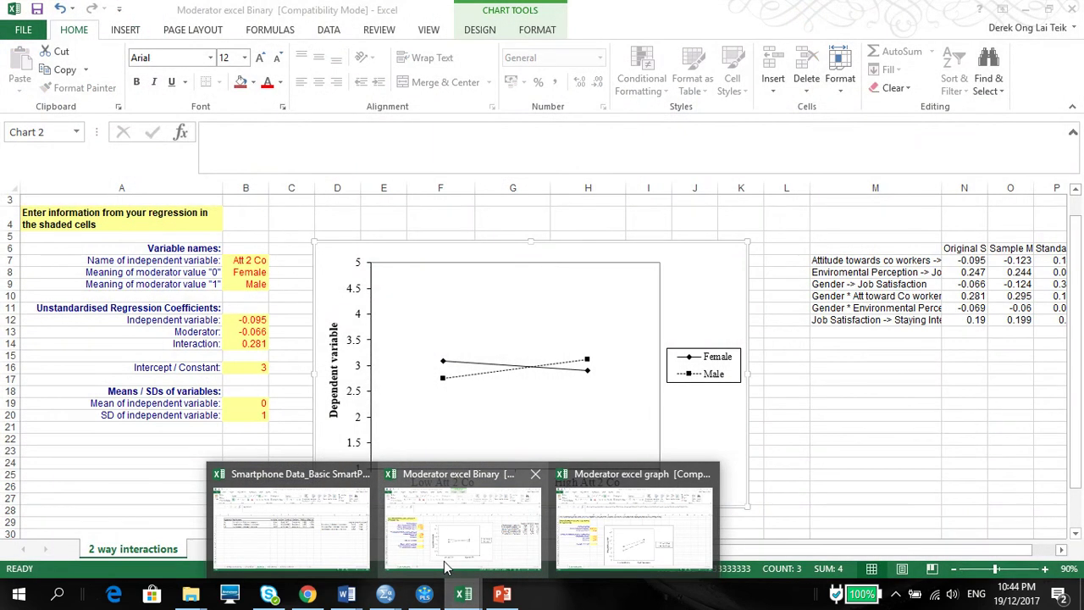
pyautogui.click(444, 561)
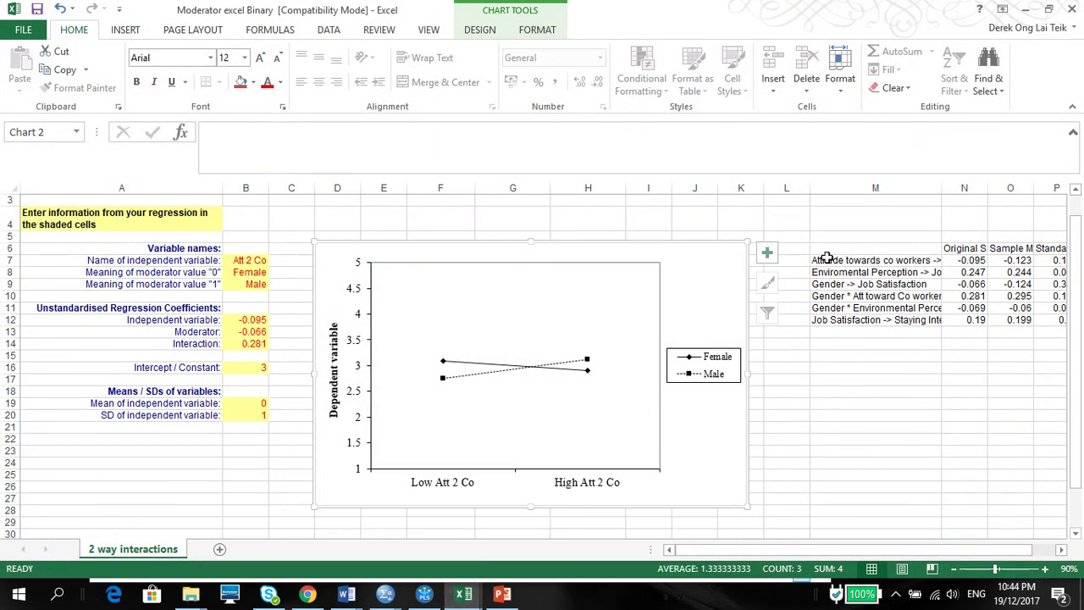
pyautogui.moveTo(824, 248); pyautogui.dragTo(951, 319)
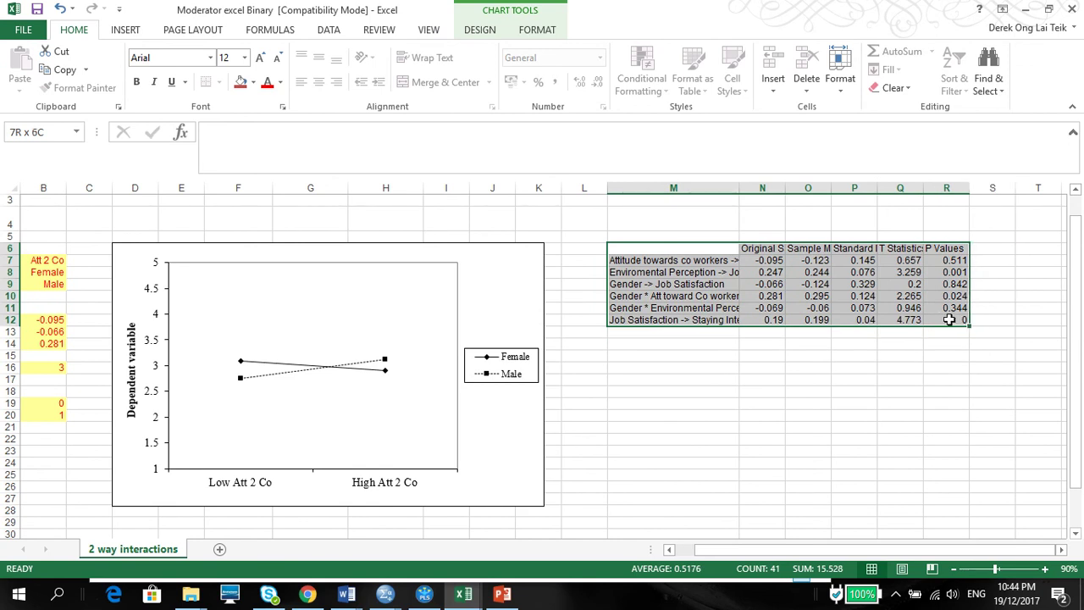
pyautogui.moveTo(950, 320); pyautogui.dragTo(950, 319)
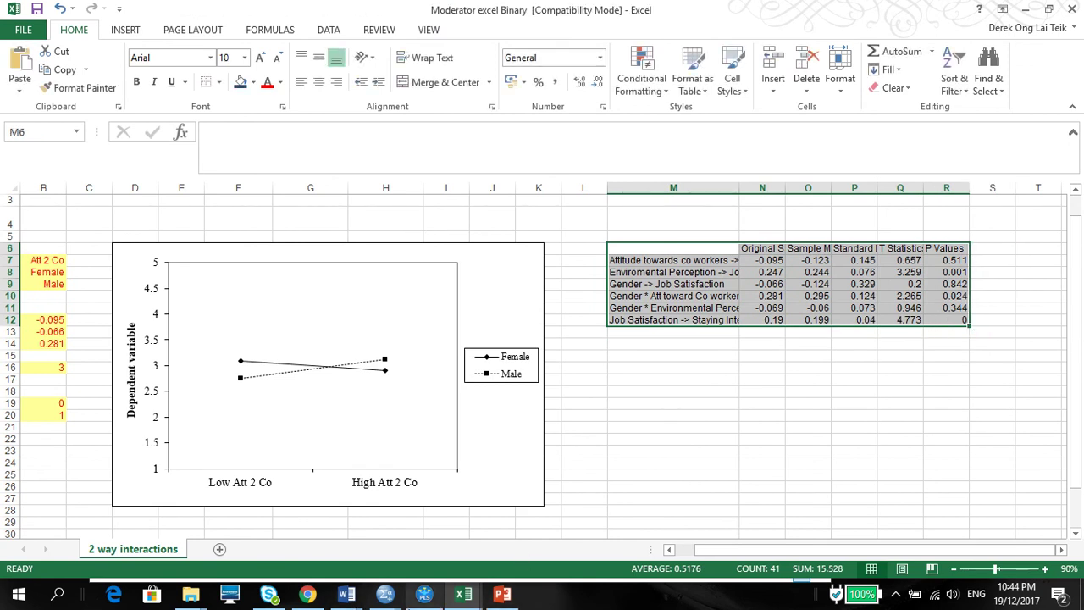
# Copy the Confidence Intervals Bias Corrected table from SmartPLS in Excel format
pyautogui.click(464, 593)
pyautogui.moveTo(615, 525)
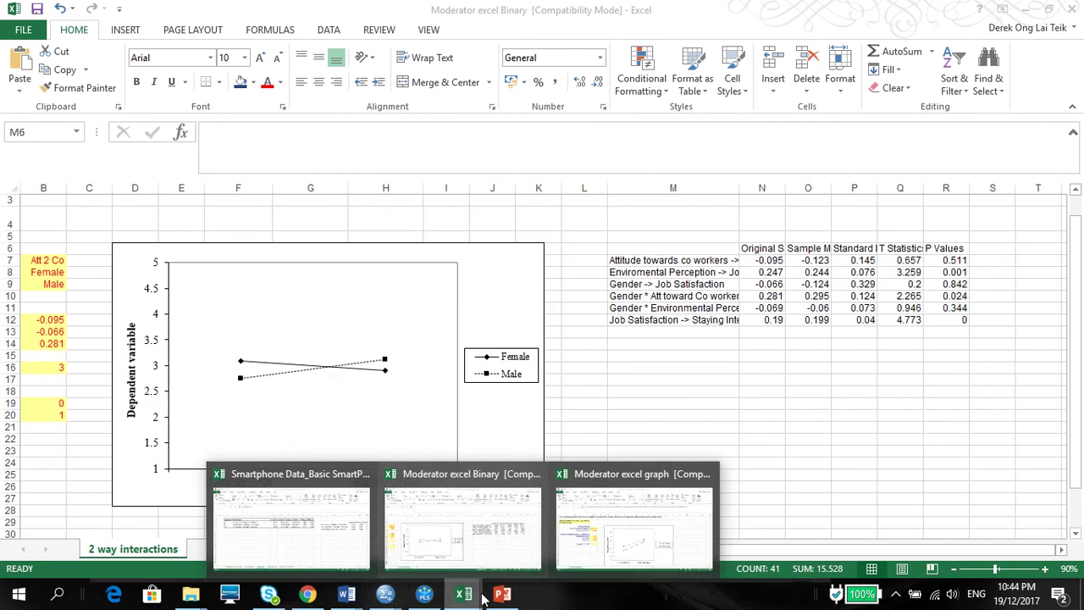
pyautogui.click(424, 594)
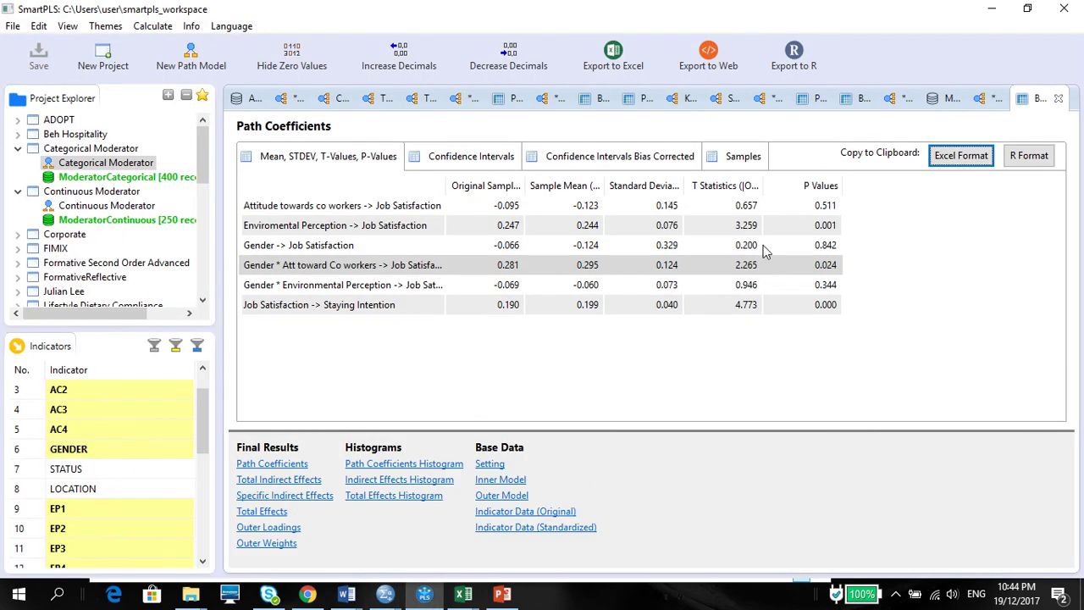
pyautogui.click(571, 161)
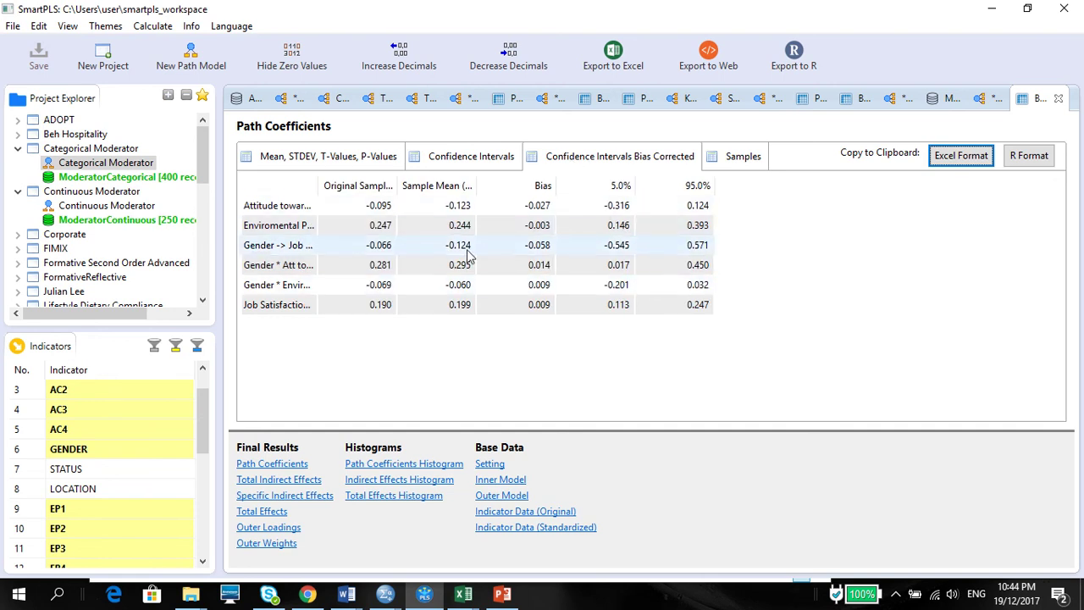
pyautogui.click(941, 160)
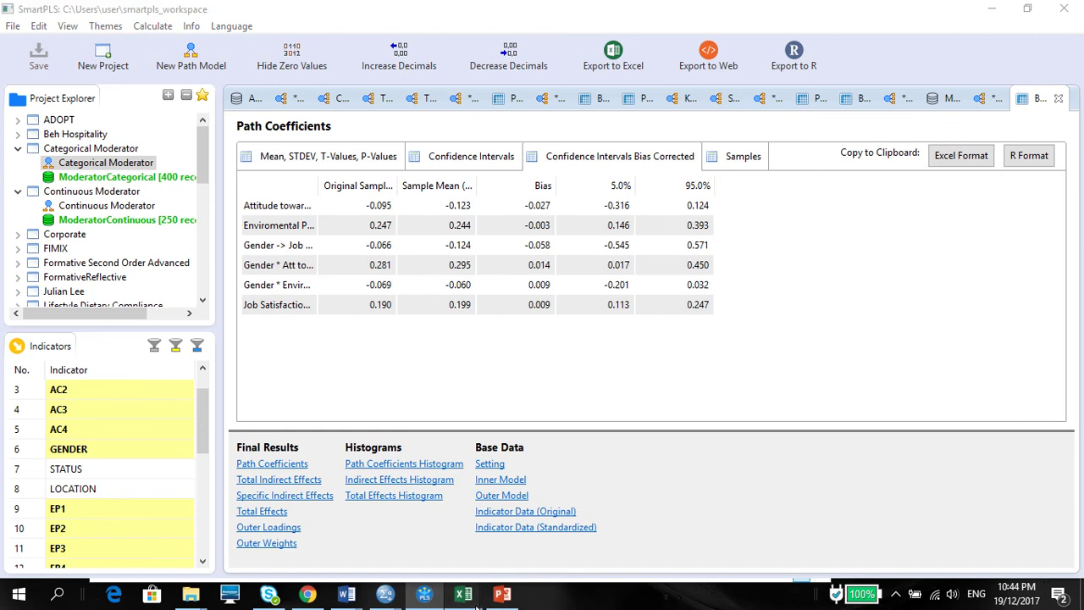
# Paste the bias-corrected confidence interval table at cell S6 of the Excel sheet
pyautogui.moveTo(464, 595)
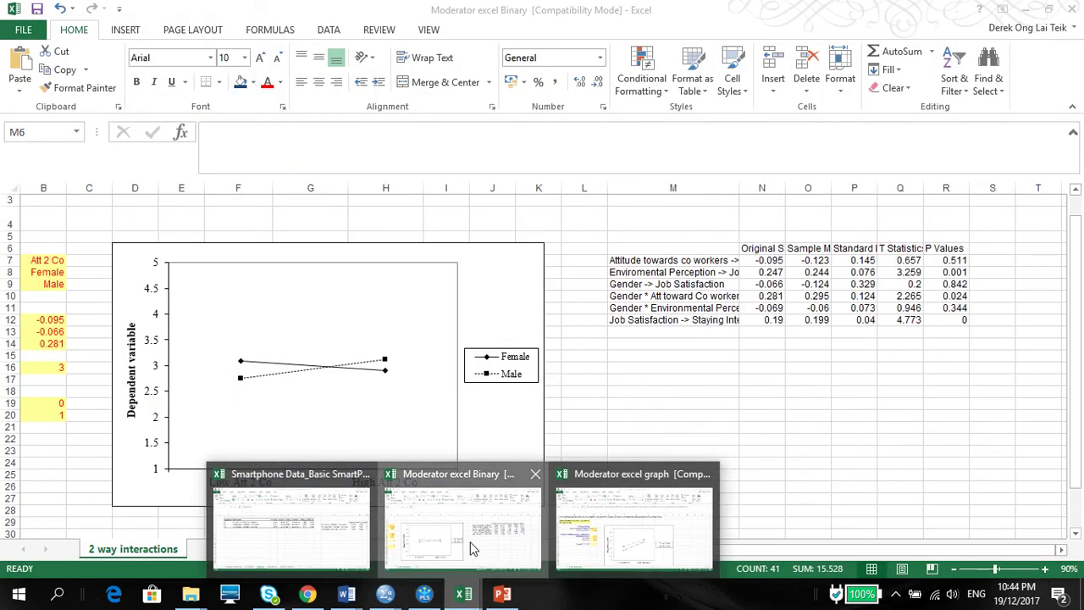
pyautogui.click(471, 548)
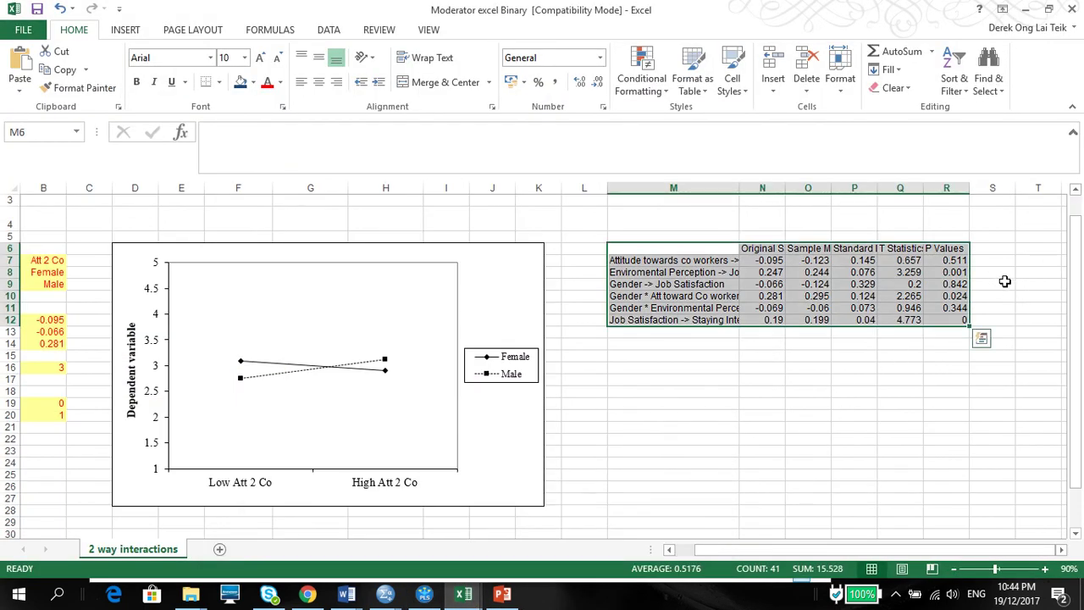
pyautogui.click(990, 248)
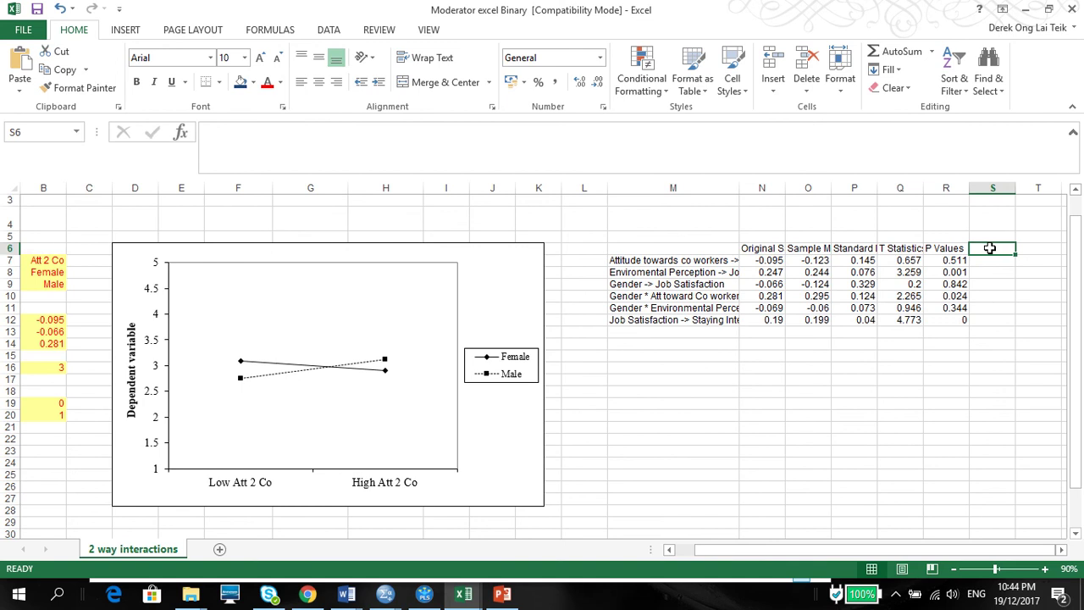
pyautogui.hotkey('ctrl', 'c')
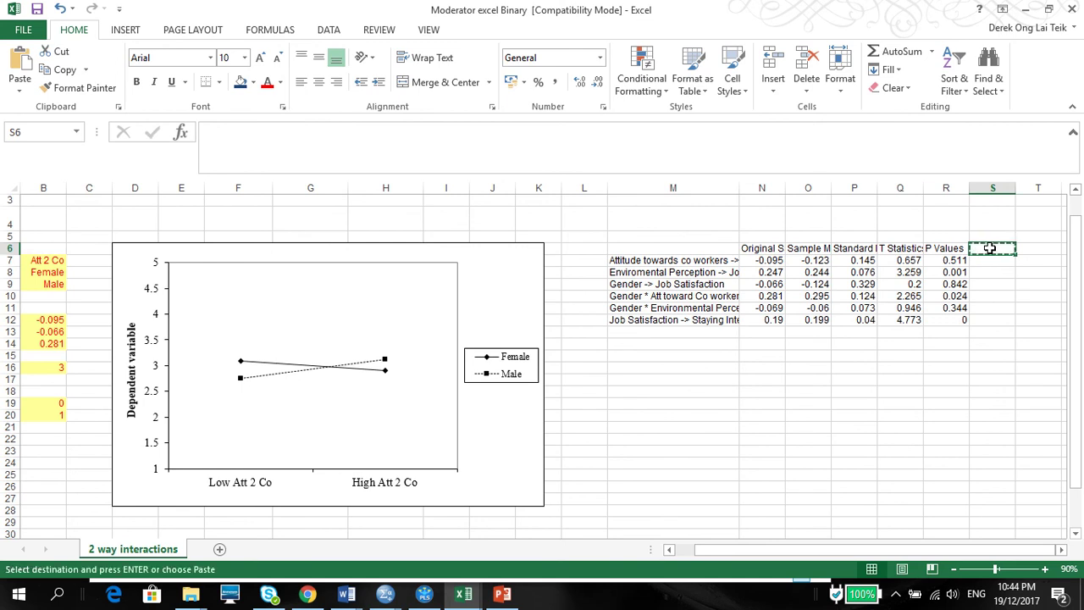
pyautogui.hotkey('ctrl', 'v')
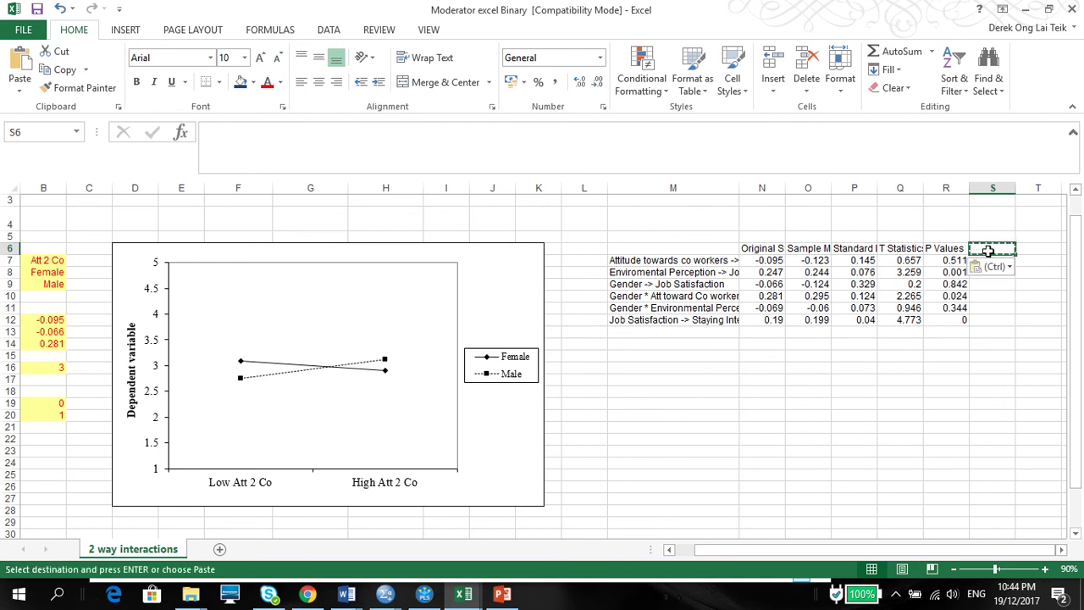
pyautogui.click(425, 594)
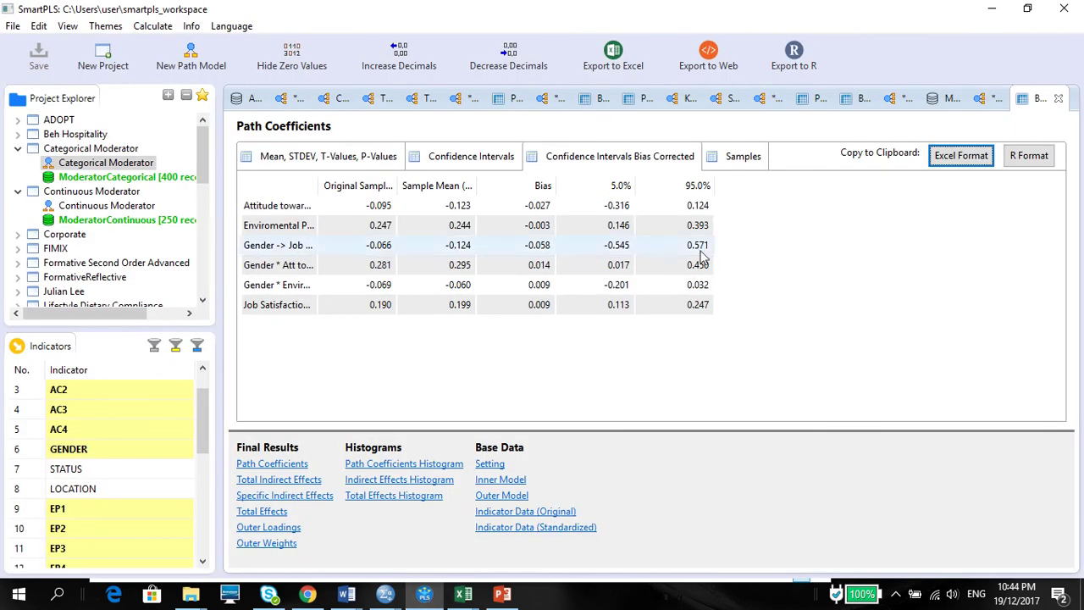
pyautogui.click(953, 155)
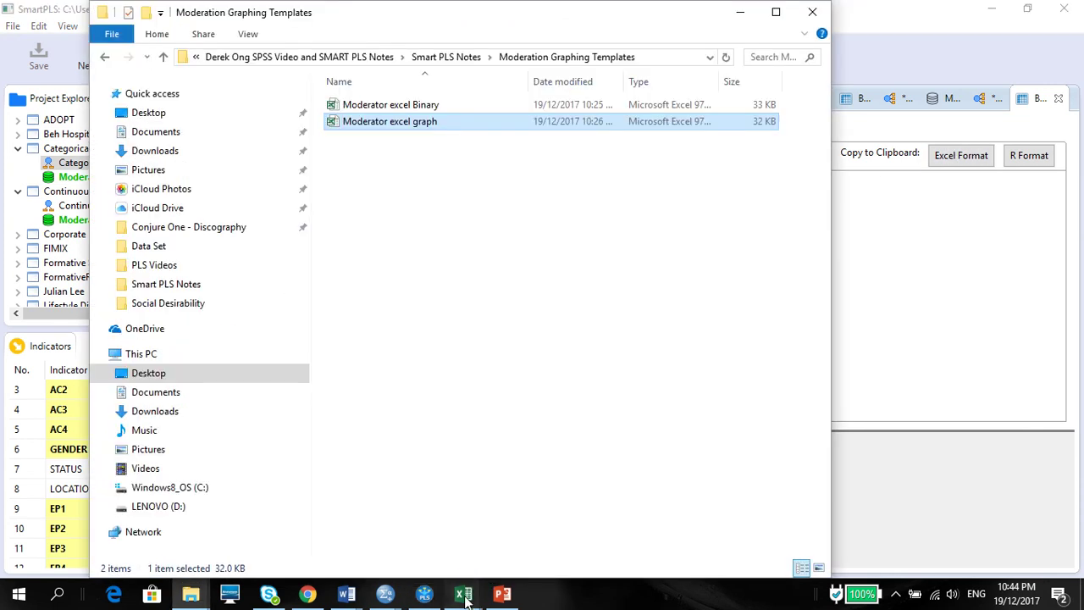
pyautogui.moveTo(464, 594)
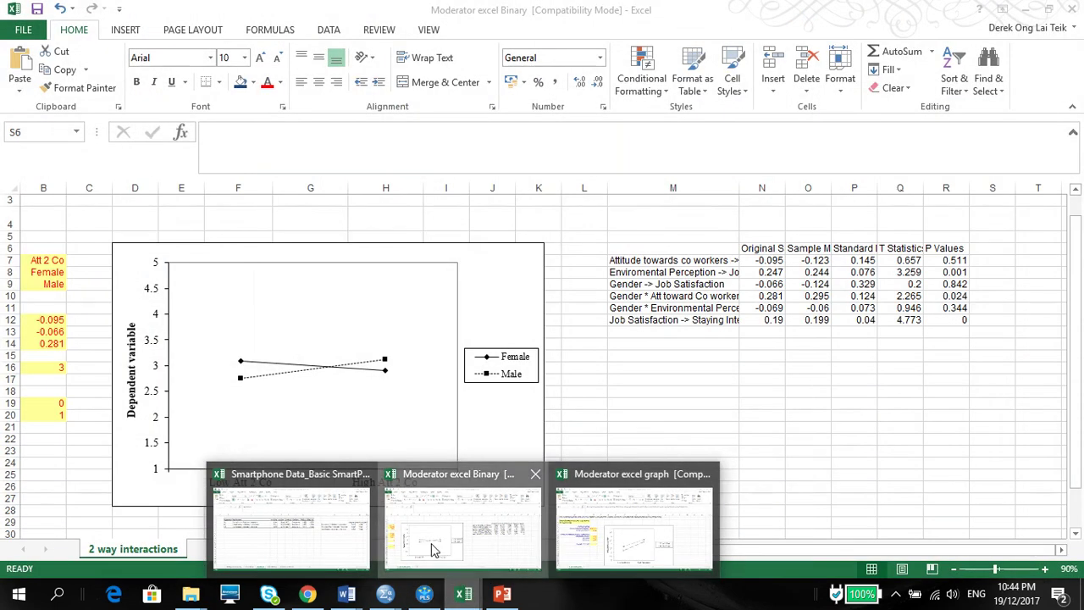
pyautogui.click(430, 547)
pyautogui.hotkey('ctrl', 'v')
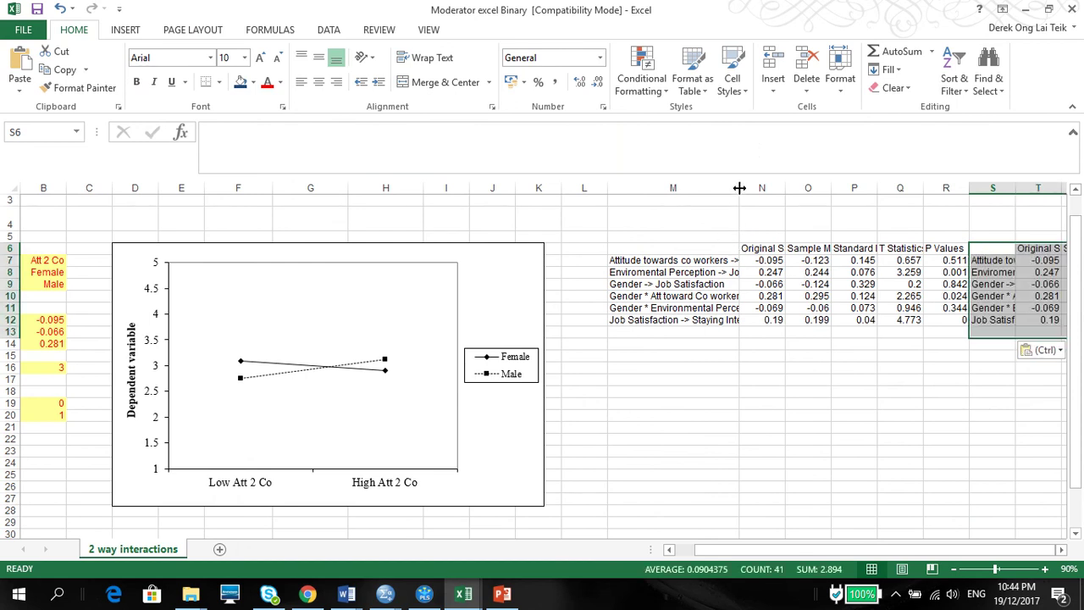
# Widen column M and delete the Sample Mean column O from the results table
pyautogui.moveTo(739, 187); pyautogui.dragTo(754, 188)
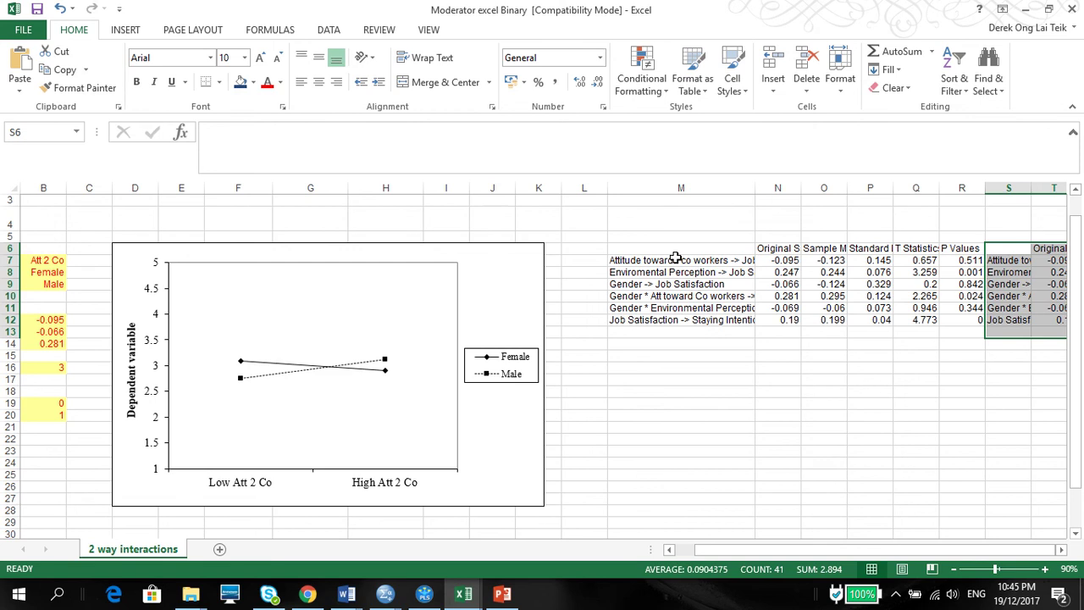
pyautogui.moveTo(666, 253); pyautogui.dragTo(932, 325)
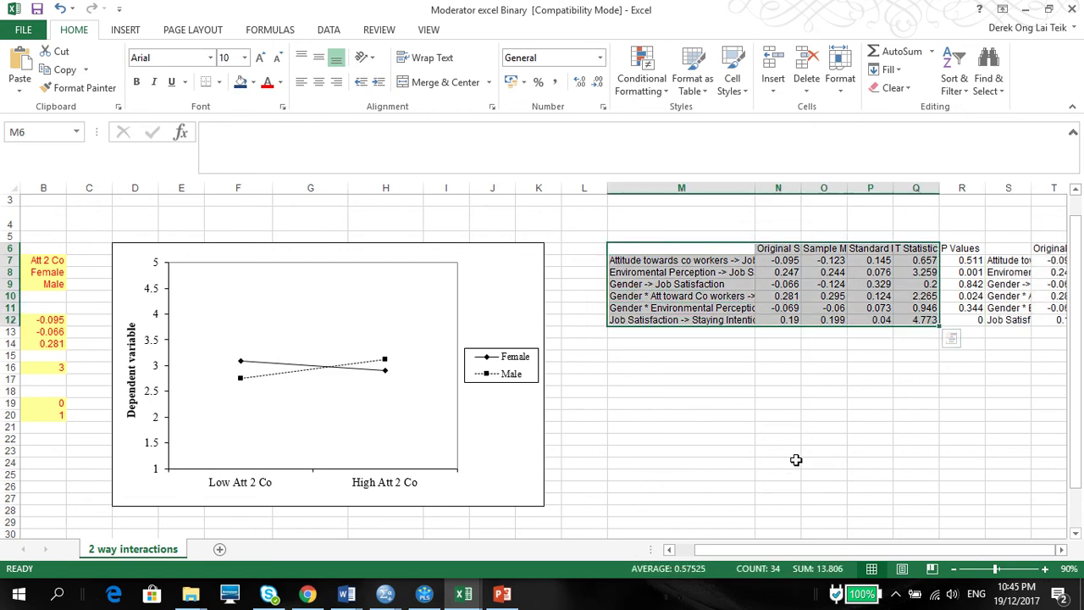
pyautogui.click(821, 188)
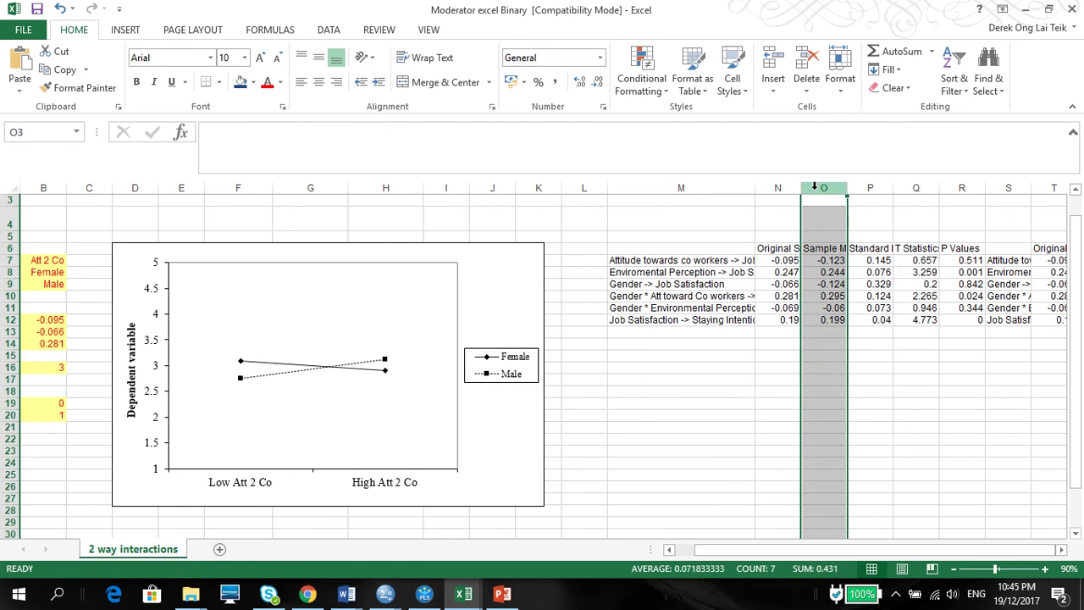
pyautogui.rightClick(818, 195)
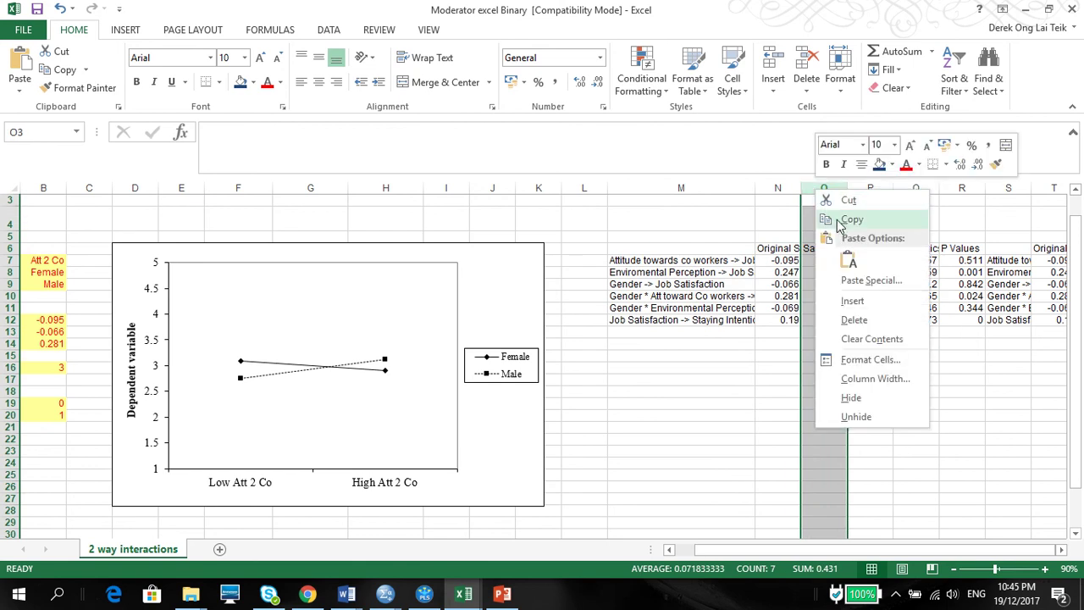
pyautogui.click(857, 321)
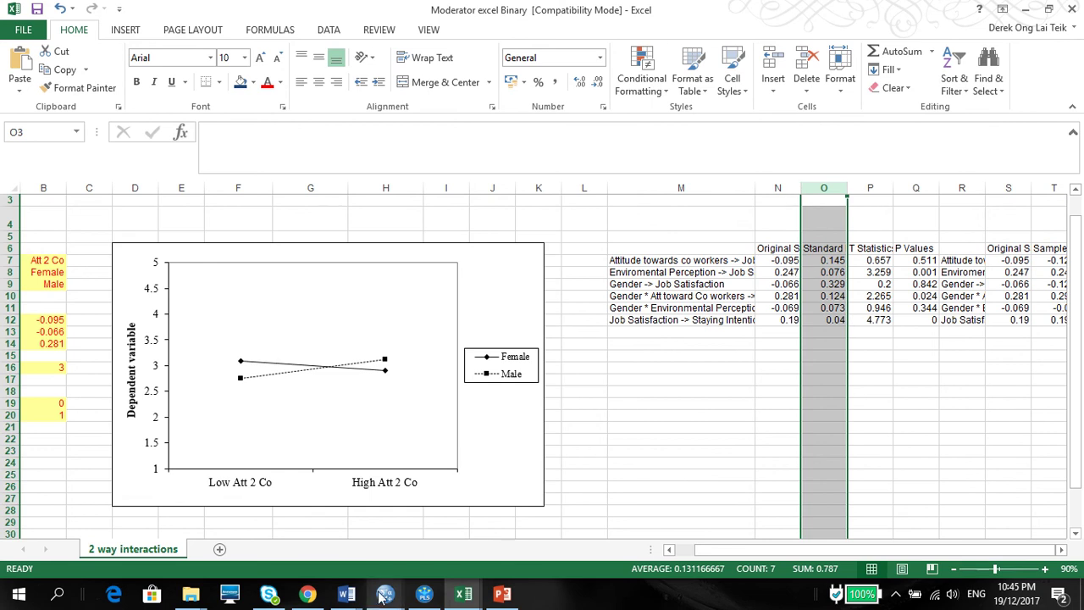
# Browse SMART PLS Notes slides 95–97 on the direct-effect table and moderator graphs, then minimize PowerPoint
pyautogui.click(503, 595)
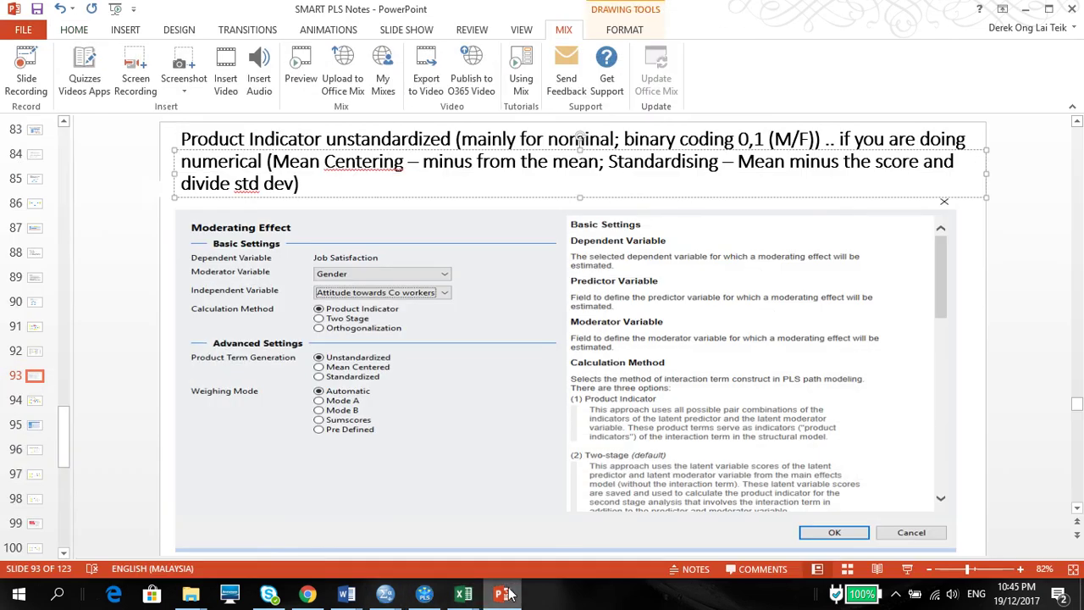
pyautogui.press('pagedown')
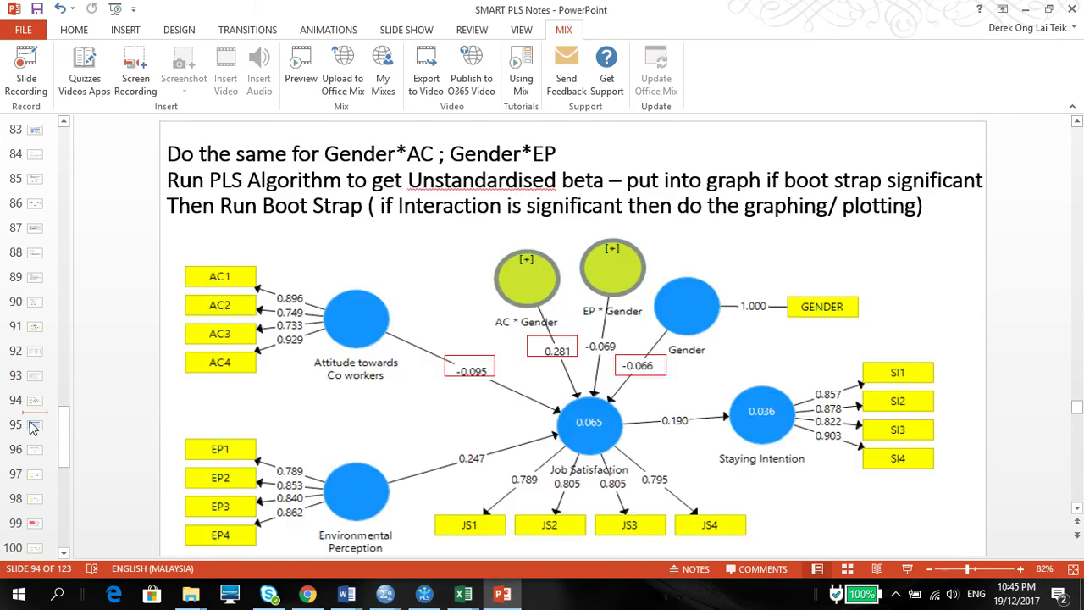
pyautogui.click(35, 424)
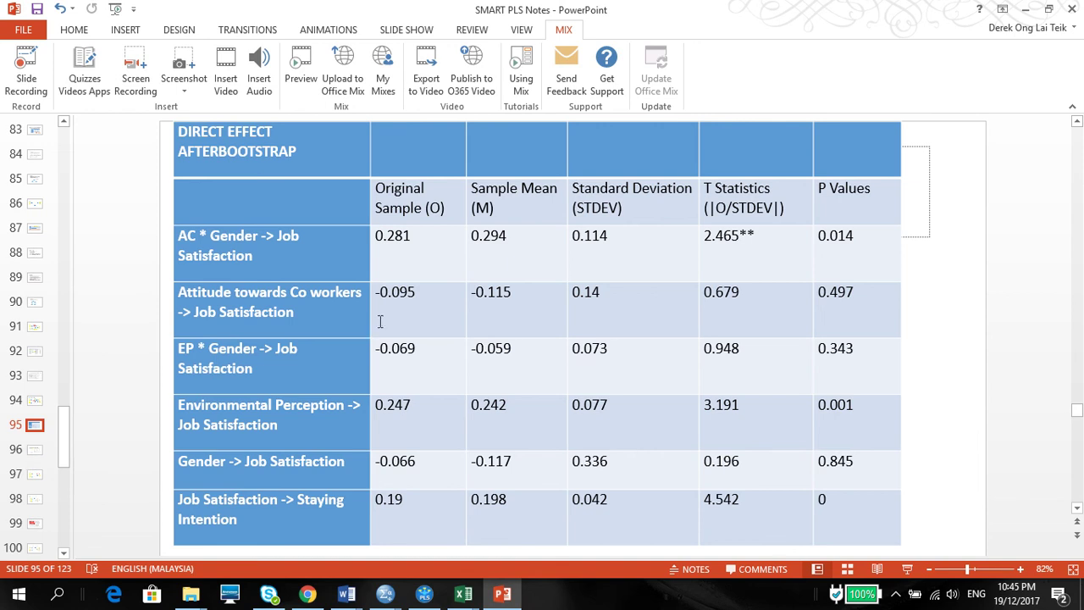
pyautogui.click(36, 456)
pyautogui.click(36, 475)
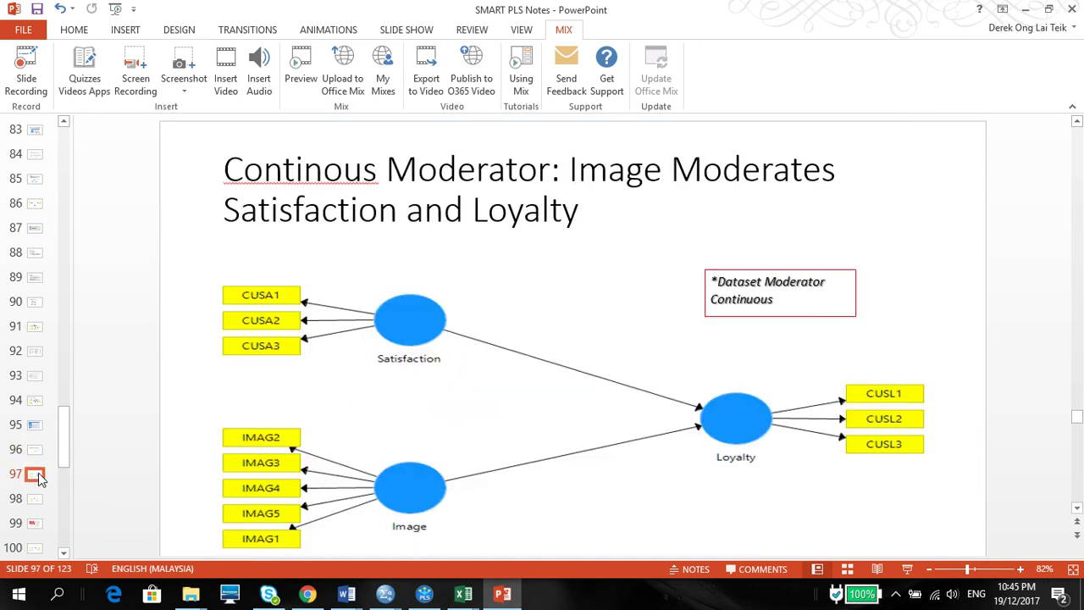
pyautogui.click(503, 596)
pyautogui.moveTo(532, 7)
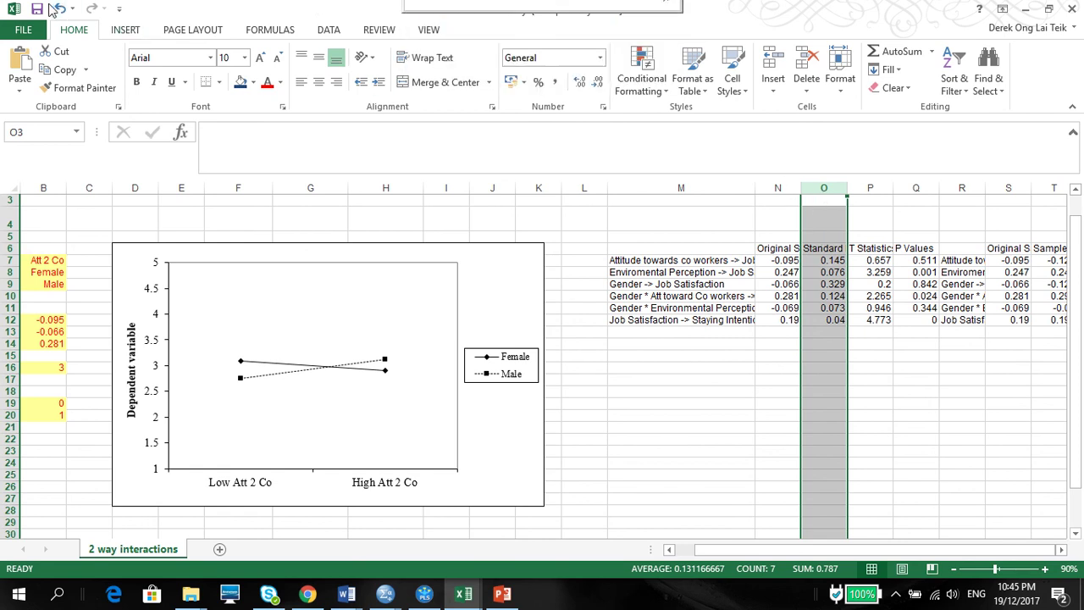
# Redo the Sample Mean column deletion and rename headers N6 and O6 to Std Beta and Std Dev
pyautogui.hotkey('ctrl', 'shift', '=')
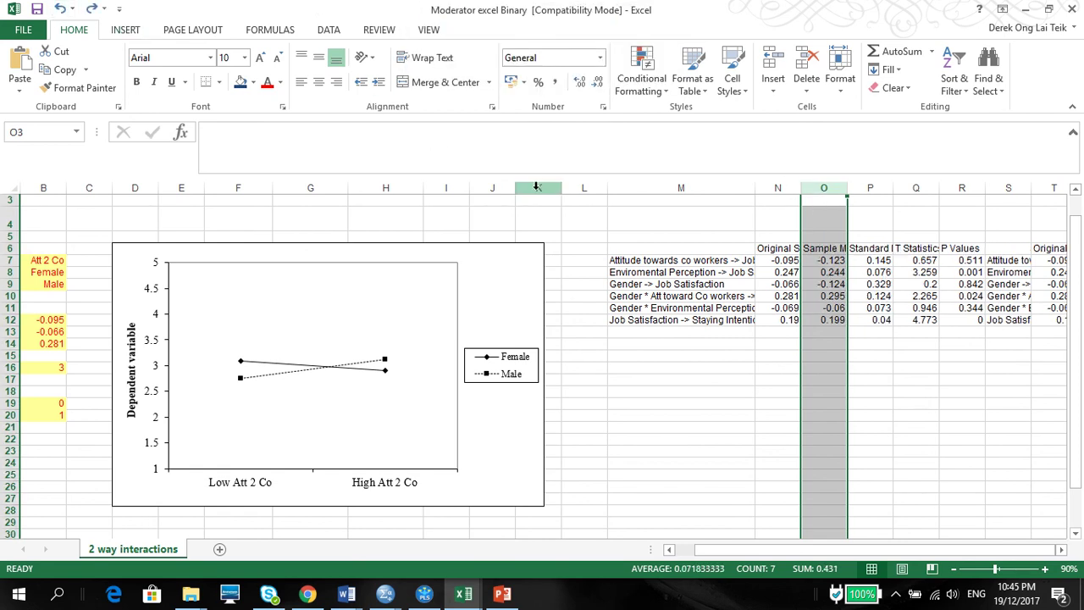
pyautogui.rightClick(813, 198)
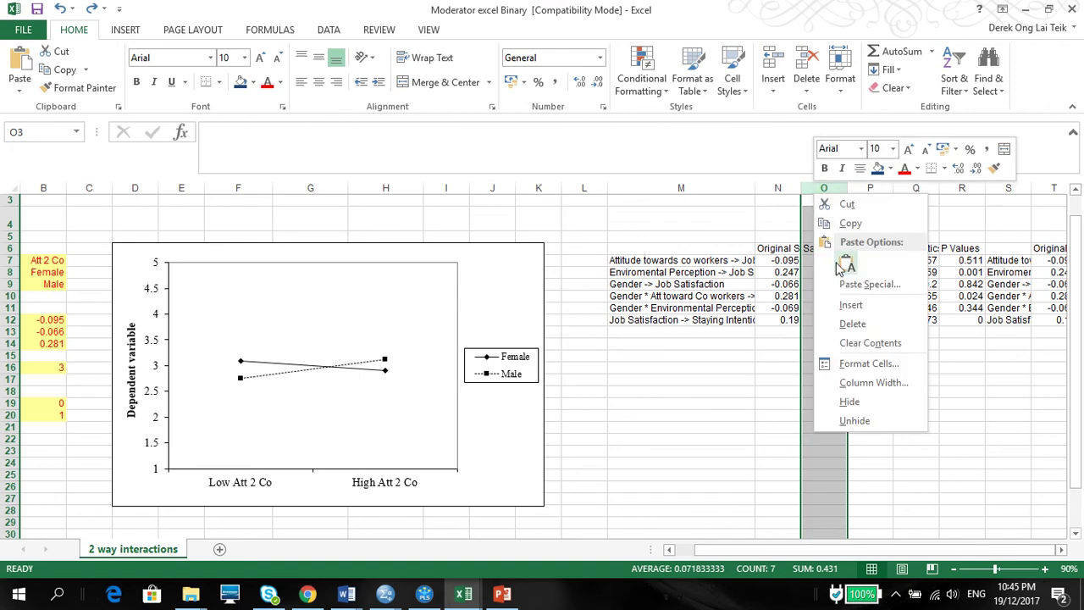
pyautogui.click(854, 323)
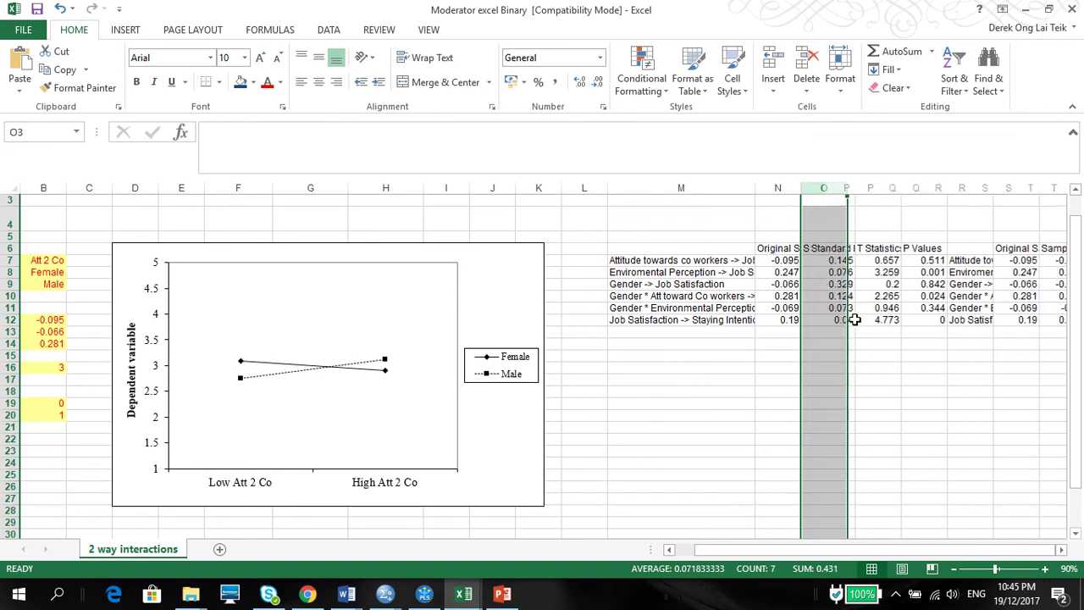
pyautogui.click(780, 249)
pyautogui.write('St')
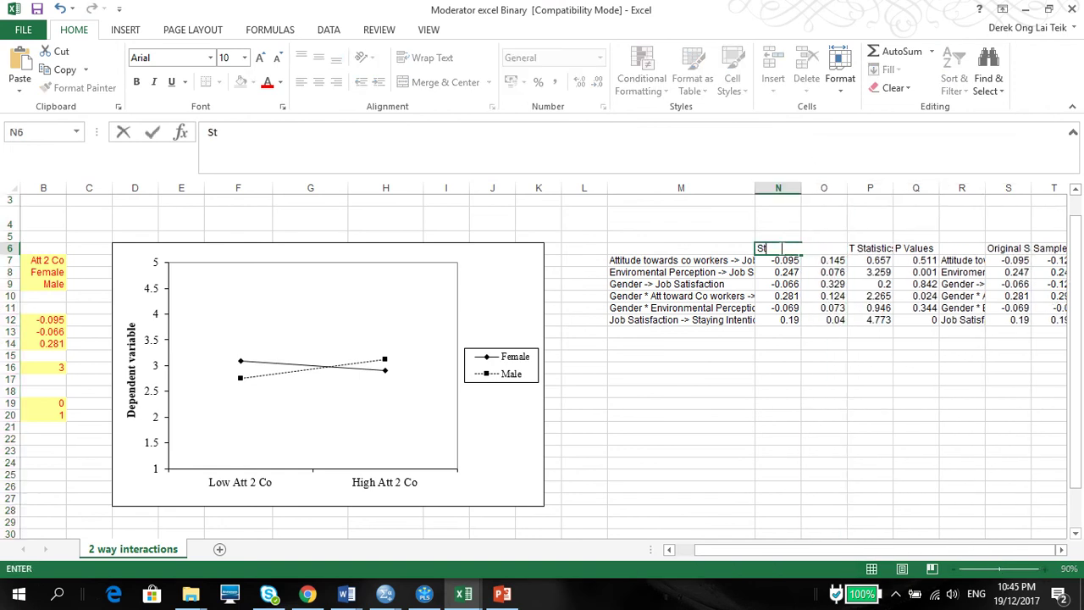
pyautogui.write('d Beta')
pyautogui.click(835, 257)
pyautogui.click(824, 249)
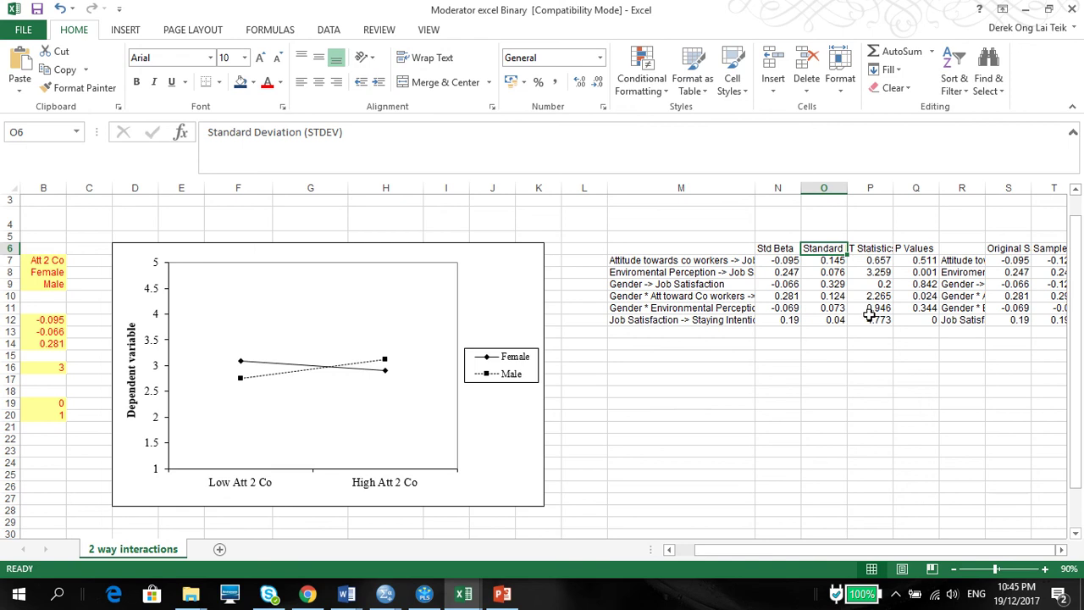
pyautogui.write('Std Dev')
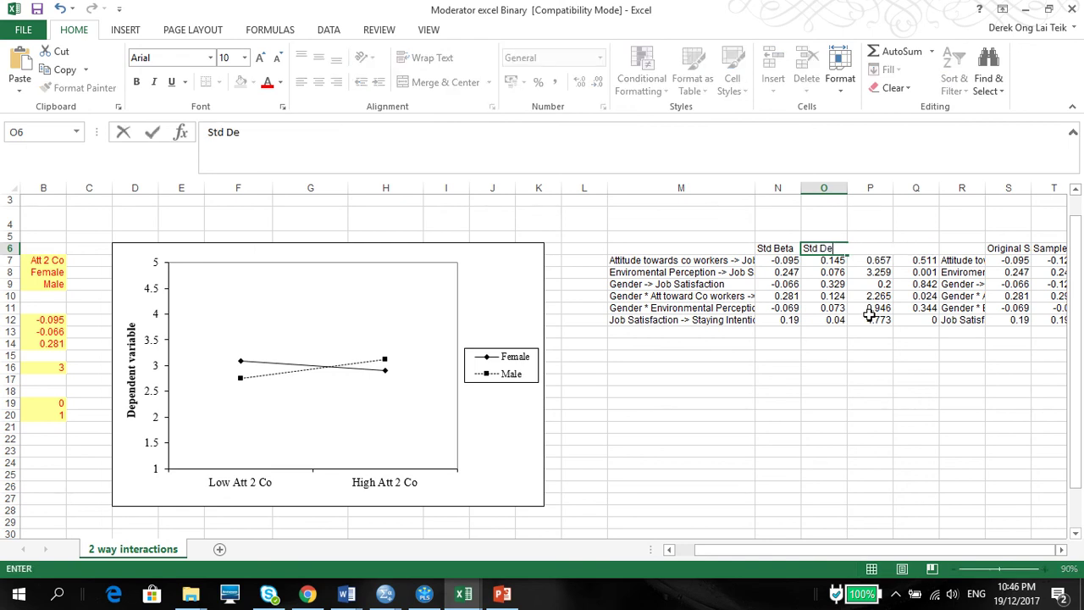
pyautogui.click(864, 250)
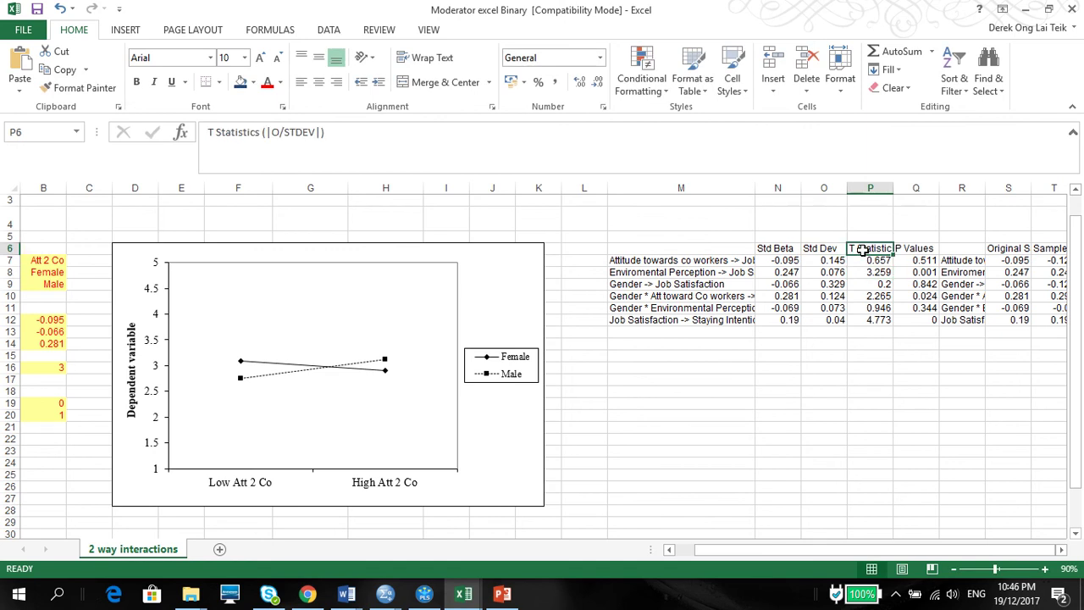
# Delete the P Values column and clear the extra pasted columns from Q onward
pyautogui.click(919, 248)
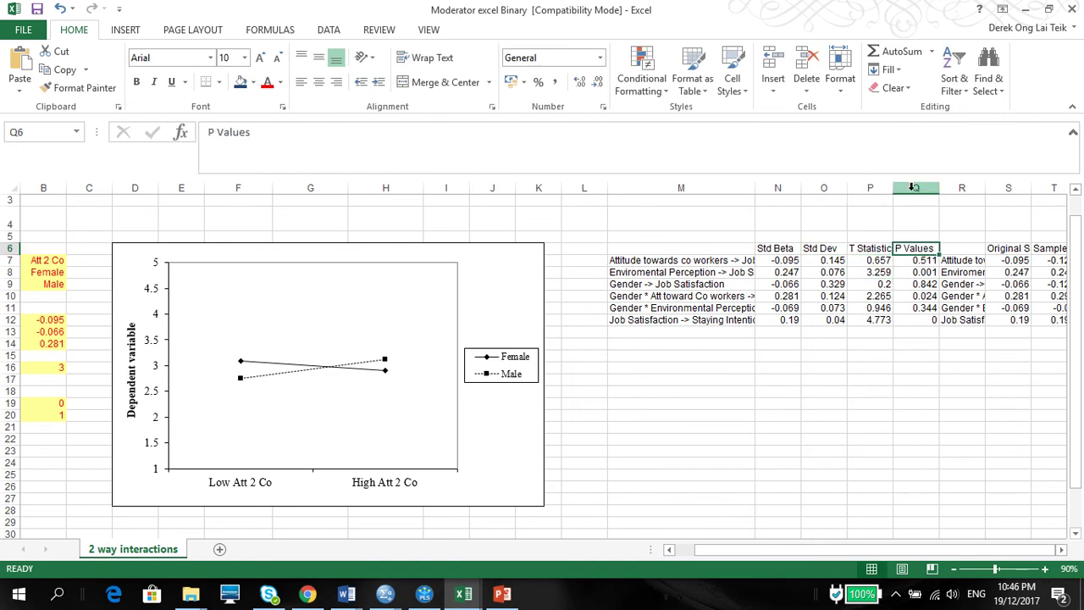
pyautogui.click(913, 188)
pyautogui.rightClick(913, 187)
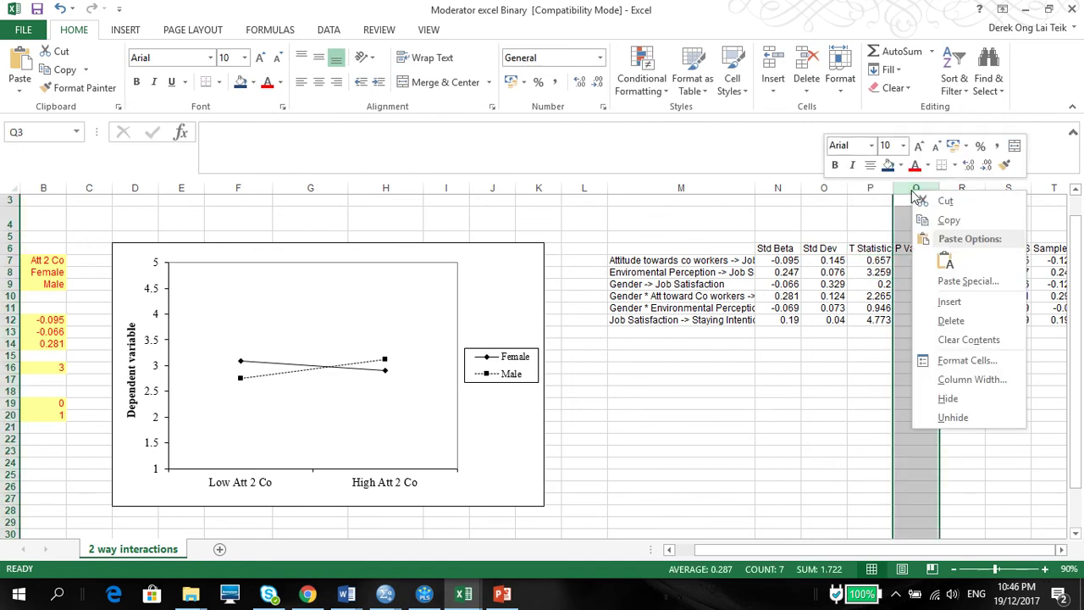
pyautogui.click(957, 323)
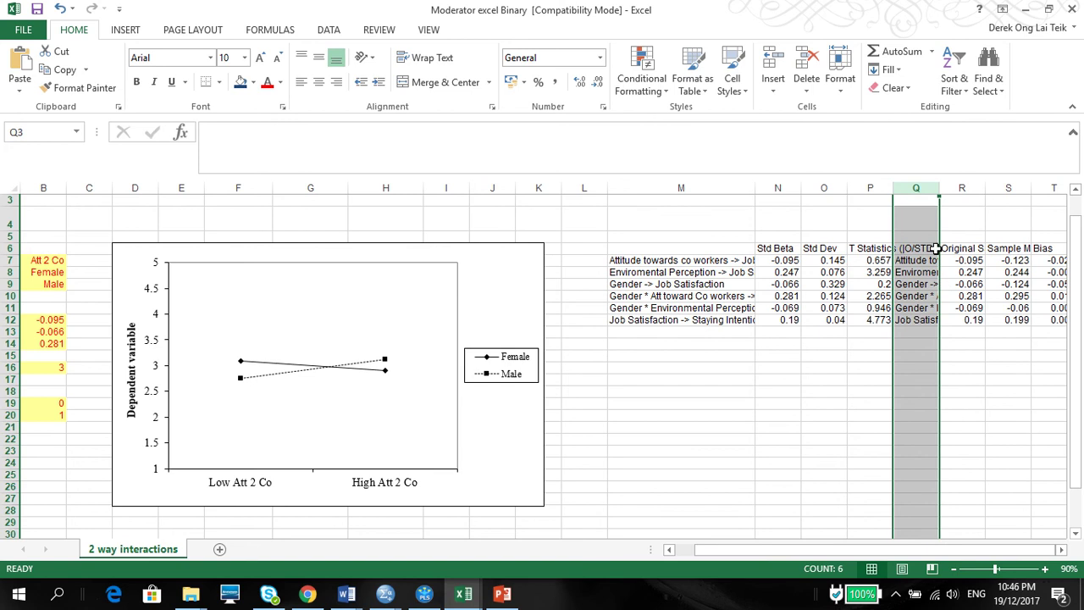
pyautogui.click(910, 197)
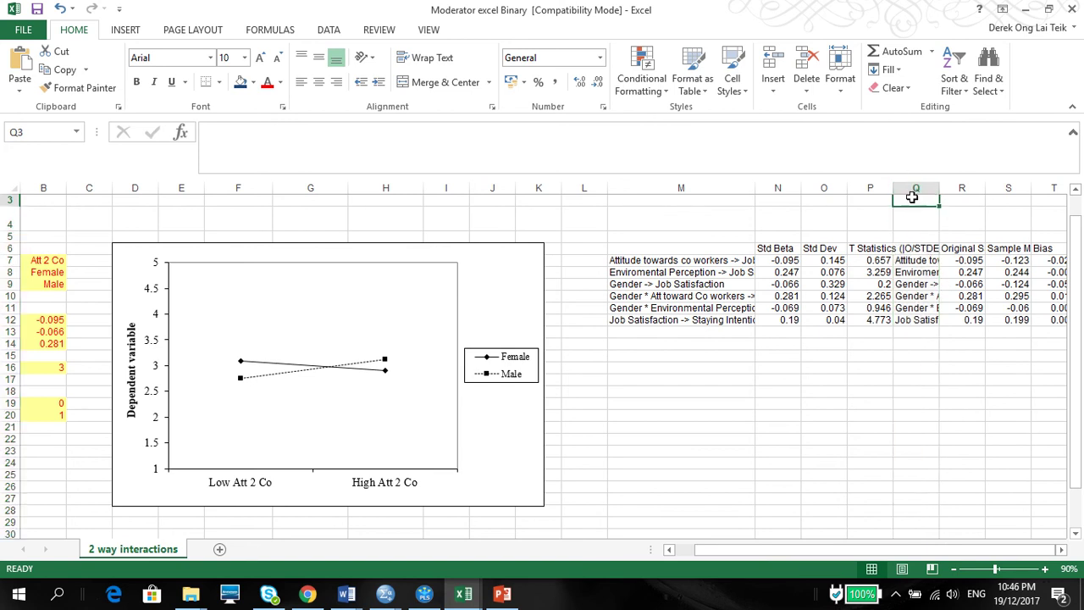
pyautogui.moveTo(913, 188); pyautogui.dragTo(895, 202)
pyautogui.press('Delete')
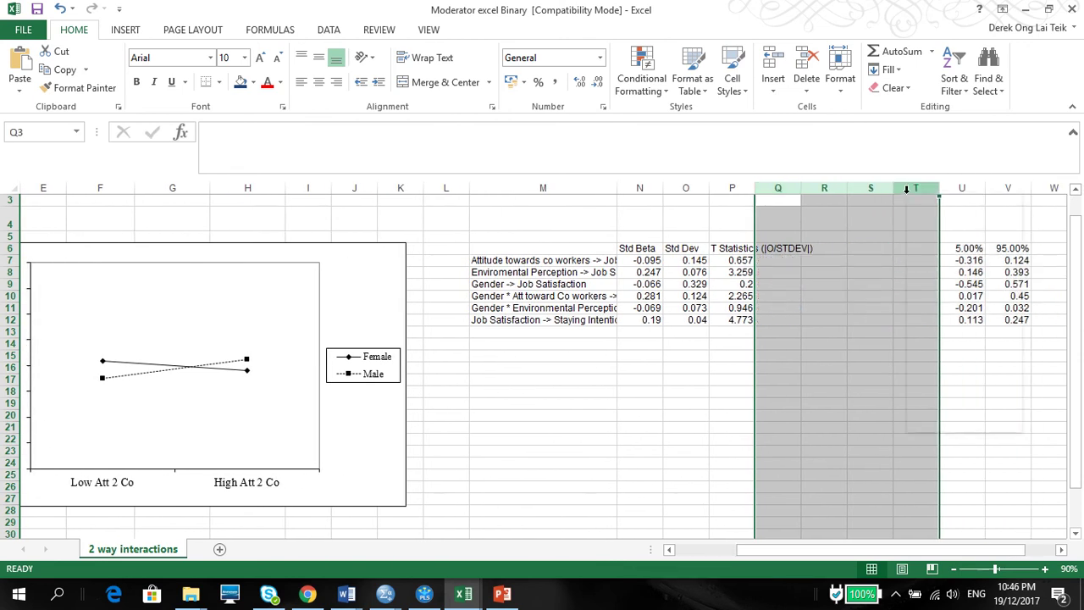
# Delete the emptied columns Q–T and head the bound columns '95%CI LL' and '95% CI UL'
pyautogui.rightClick(908, 189)
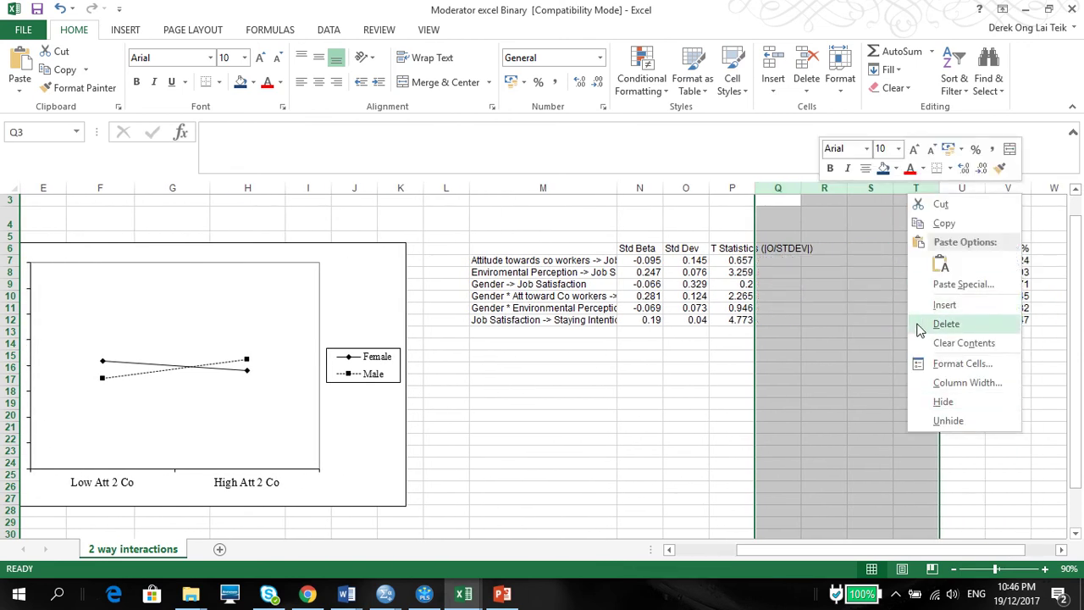
pyautogui.click(916, 323)
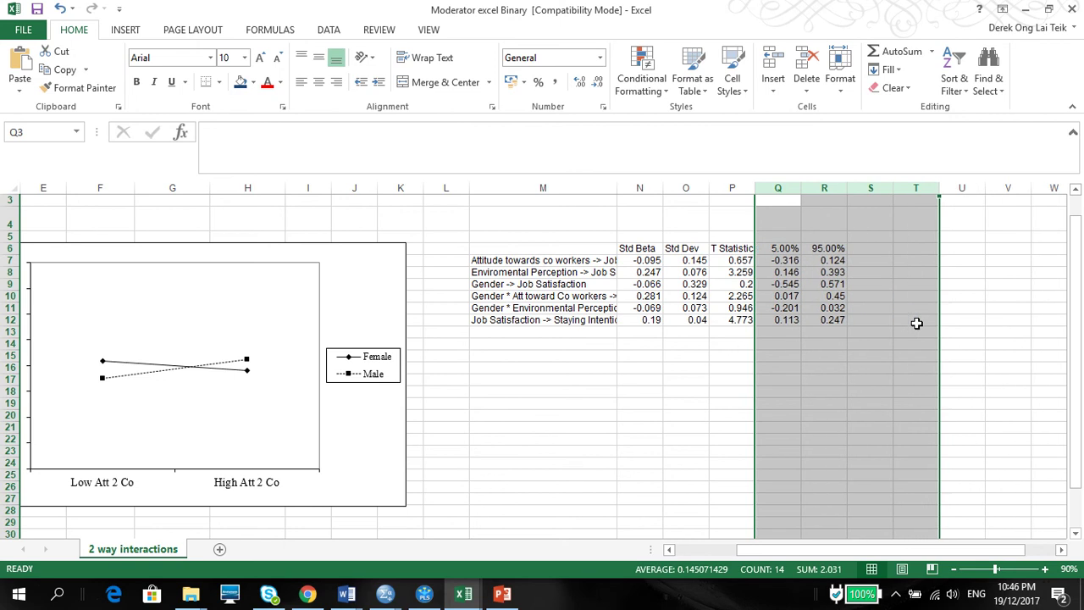
pyautogui.click(773, 247)
pyautogui.write('95%')
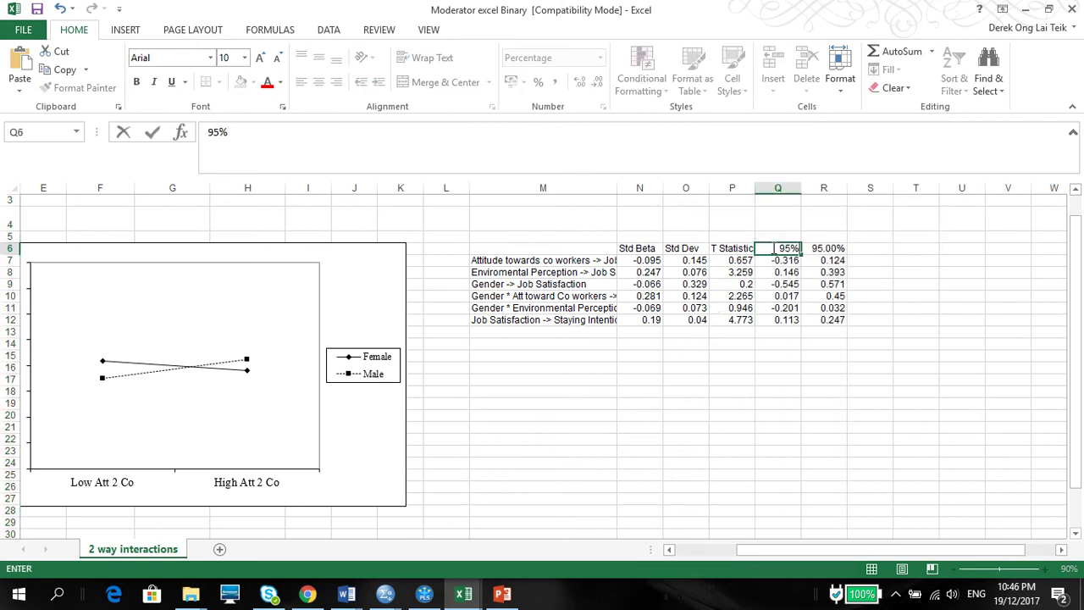
pyautogui.write('CI LL')
pyautogui.click(804, 250)
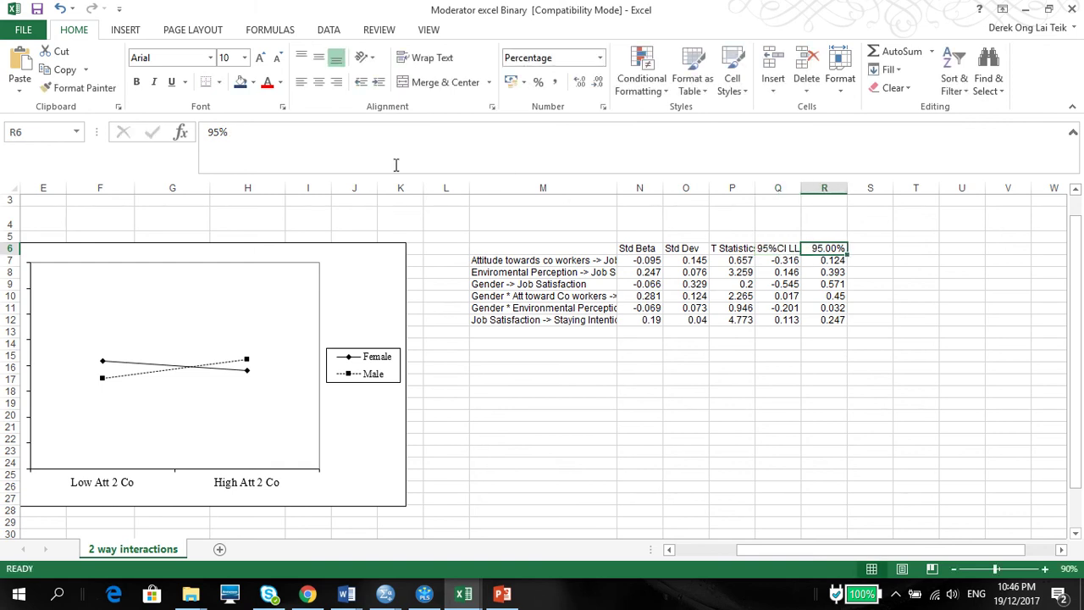
pyautogui.click(352, 138)
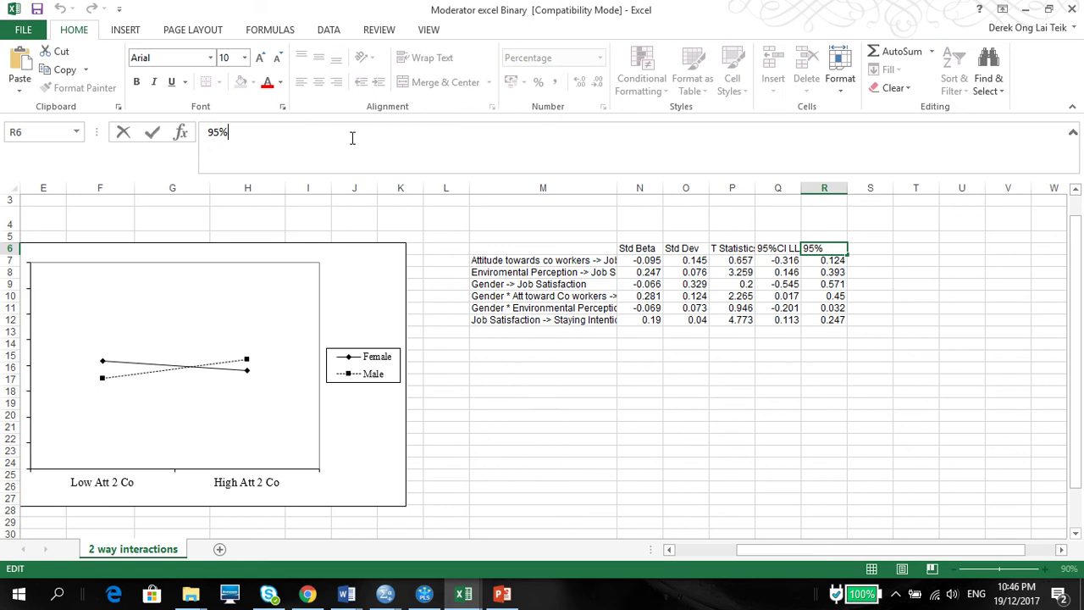
pyautogui.write('CI UL')
# Label the table rows H1 through H6 in cells L7:L12
pyautogui.click(476, 378)
pyautogui.click(446, 261)
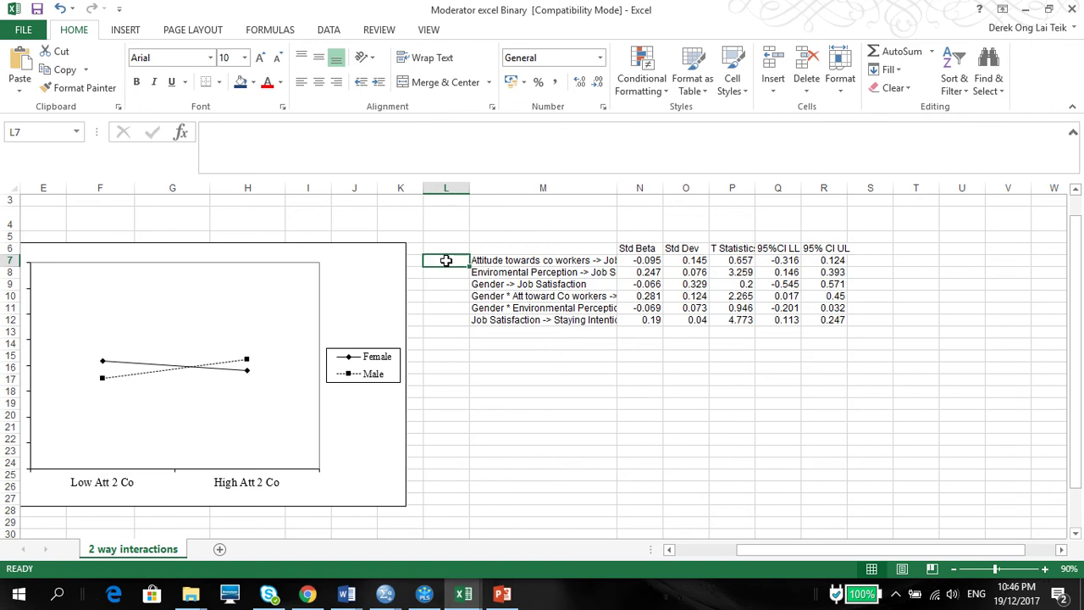
pyautogui.write('H1')
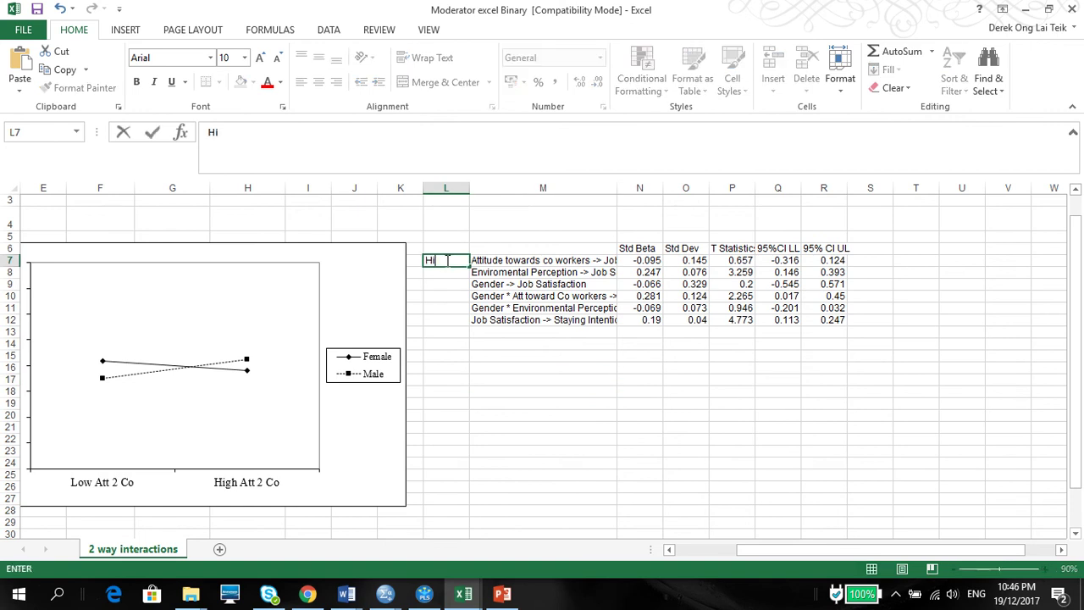
pyautogui.press('Return')
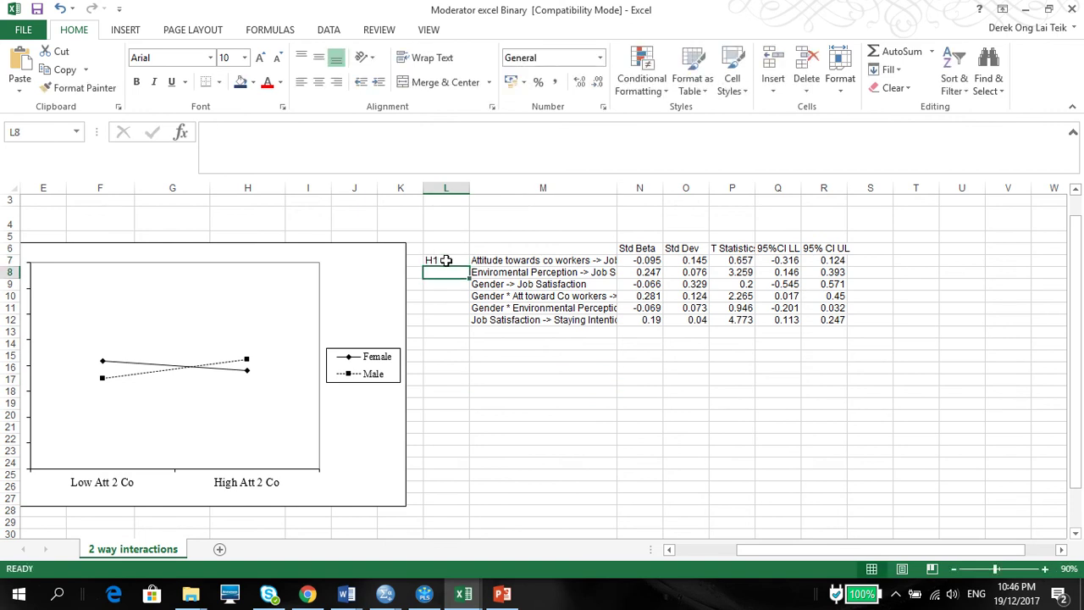
pyautogui.write('H2')
pyautogui.press('Return')
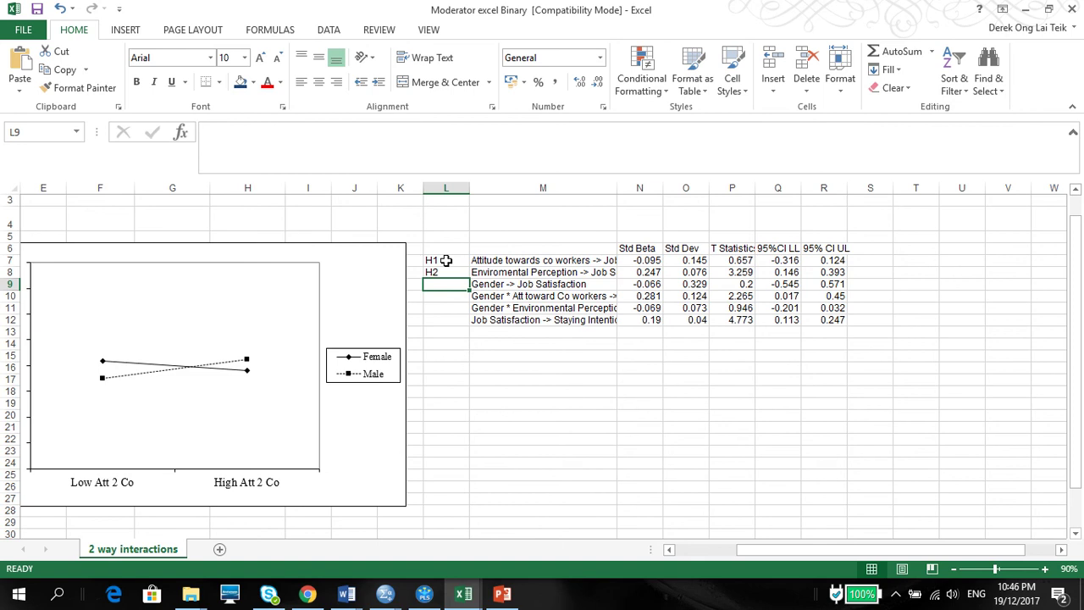
pyautogui.write('H3')
pyautogui.press('Return')
pyautogui.write('H4')
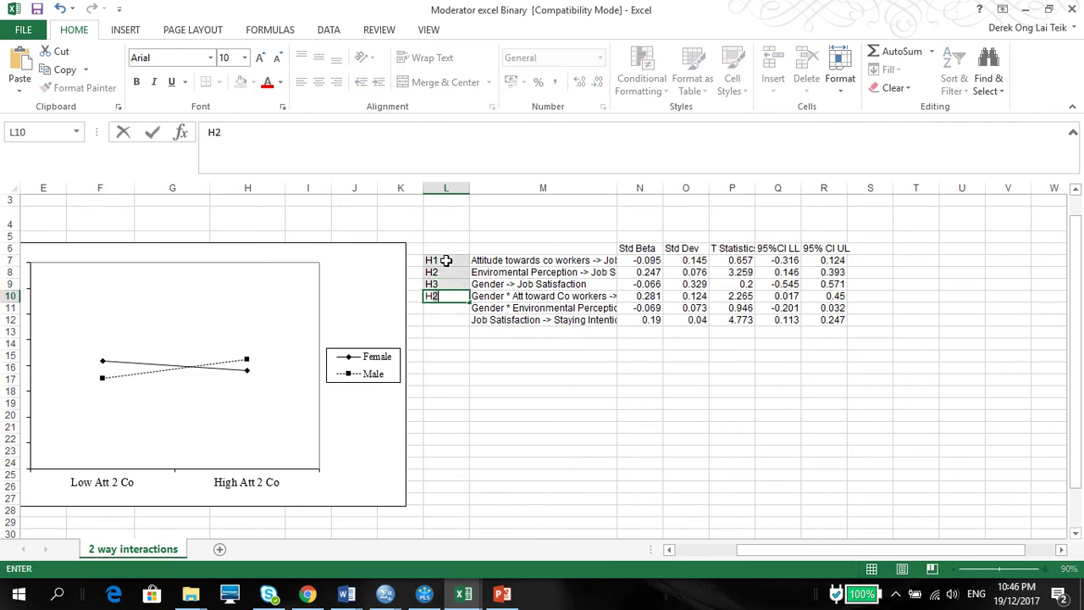
pyautogui.press('Return')
pyautogui.write('H5')
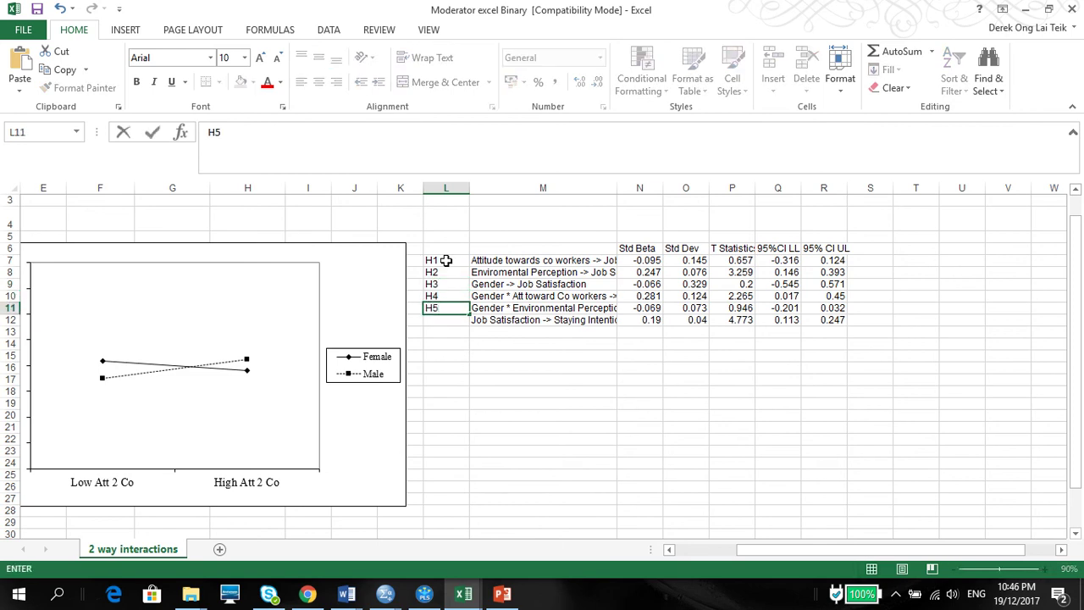
pyautogui.click(444, 322)
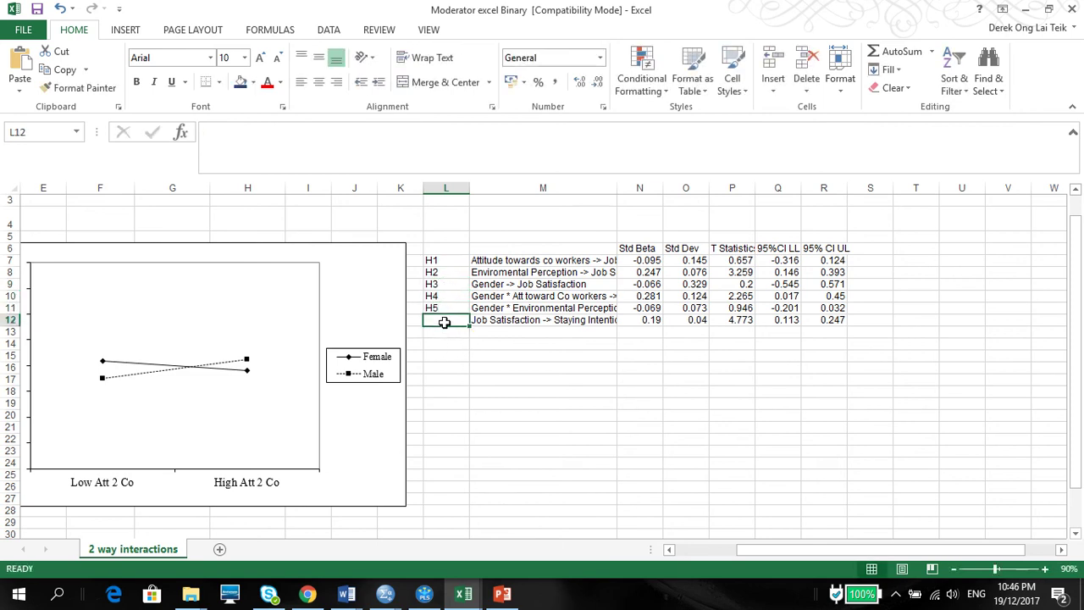
pyautogui.write('H')
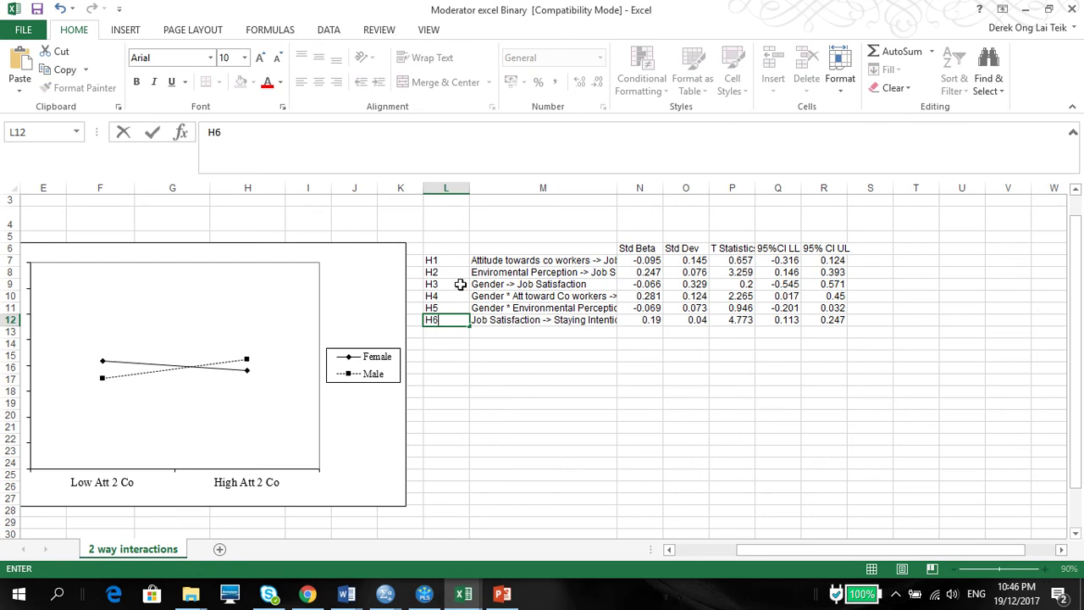
pyautogui.write('6')
# Type the headings 'Relationship' in M6 and 'Hypothesis' in L6
pyautogui.click(511, 247)
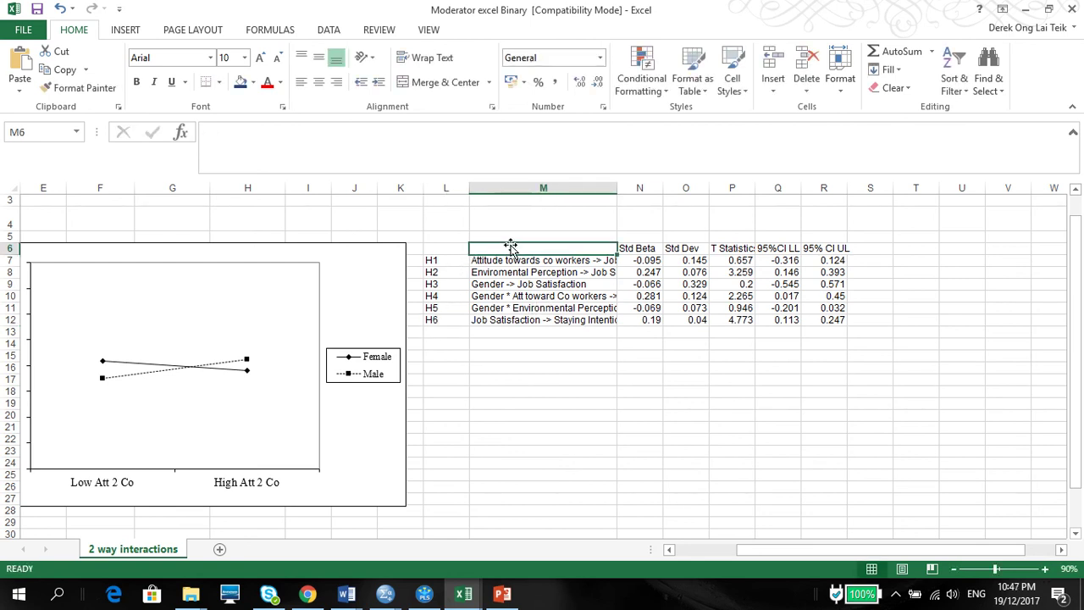
pyautogui.write('Relatio')
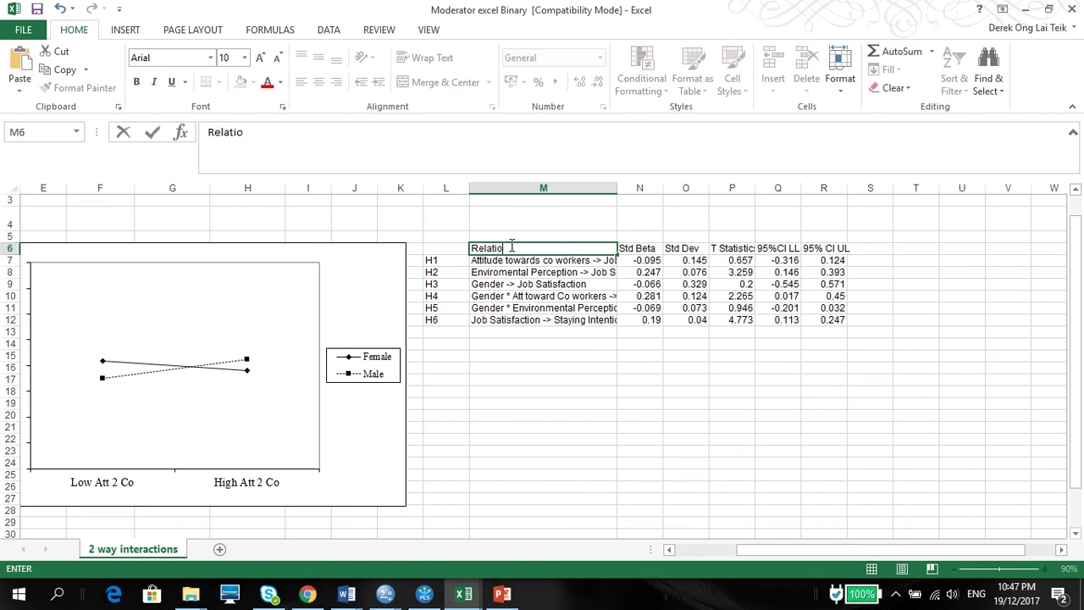
pyautogui.write('nships')
pyautogui.click(439, 249)
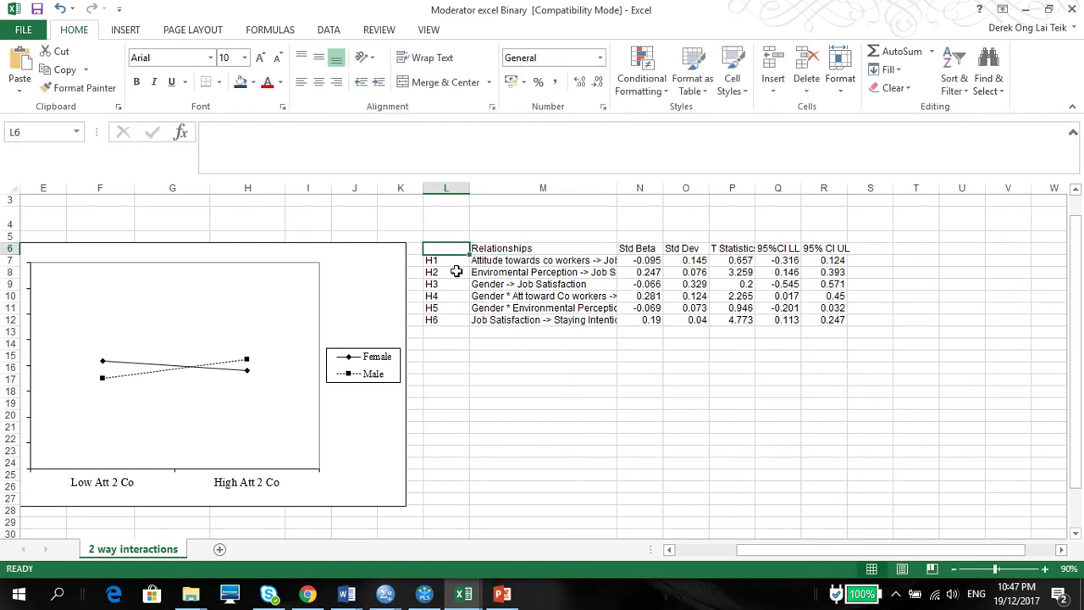
pyautogui.write('Hyp')
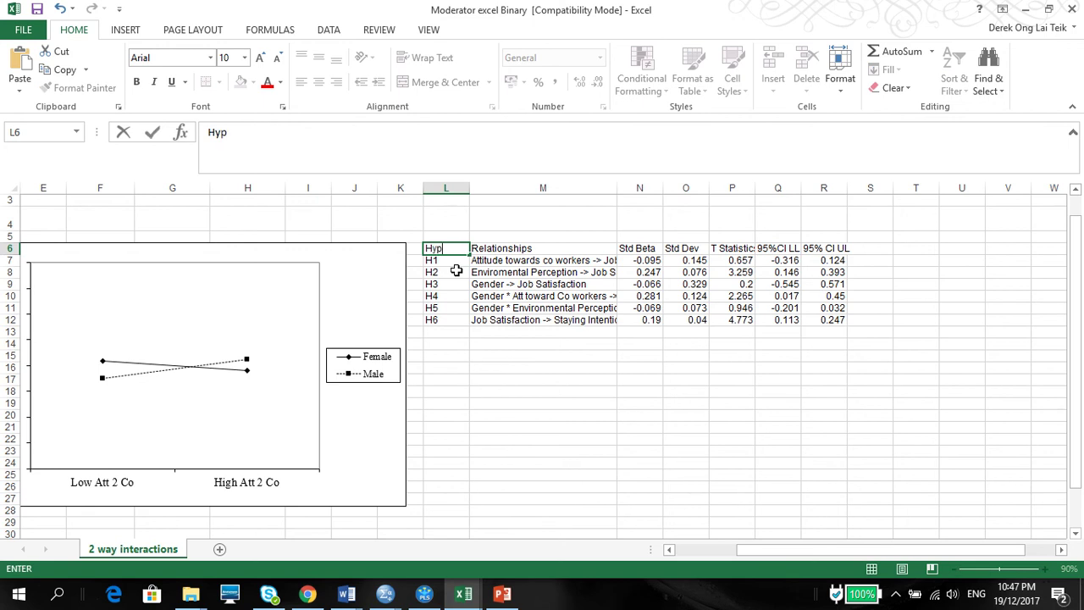
pyautogui.write('othesis')
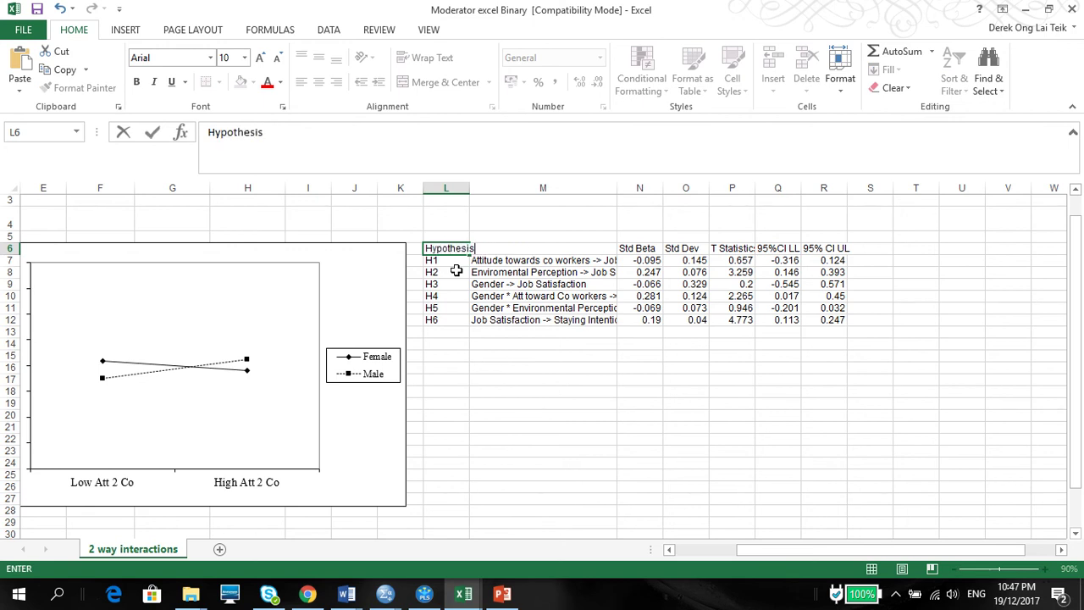
# Widen column L and fill the H4 Gender × Attitude row yellow, keeping black text
pyautogui.click(465, 188)
pyautogui.moveTo(473, 188); pyautogui.dragTo(494, 188)
pyautogui.click(505, 298)
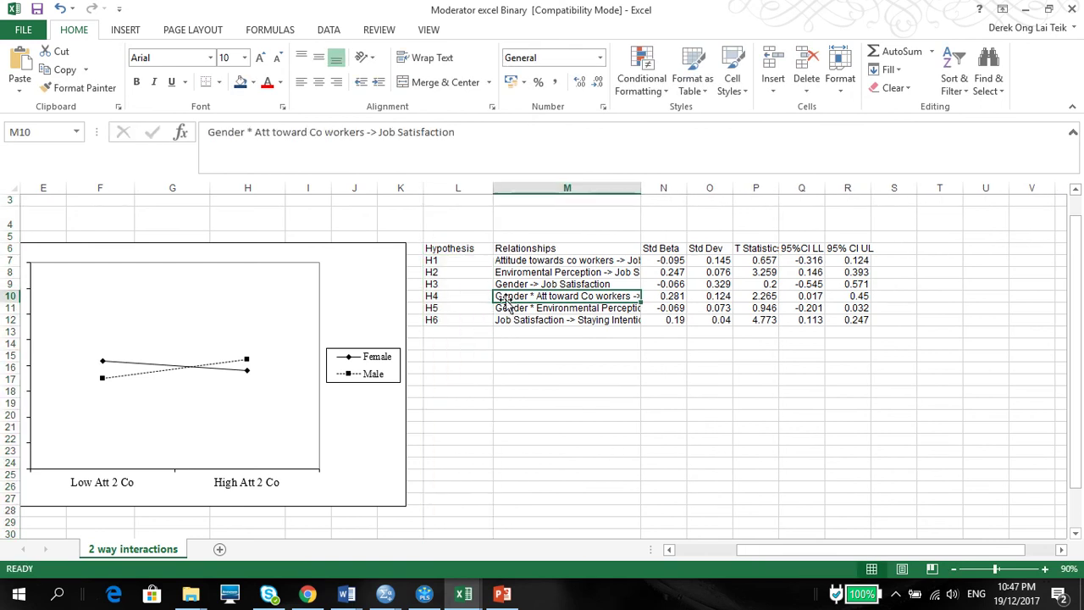
pyautogui.moveTo(441, 299); pyautogui.dragTo(836, 295)
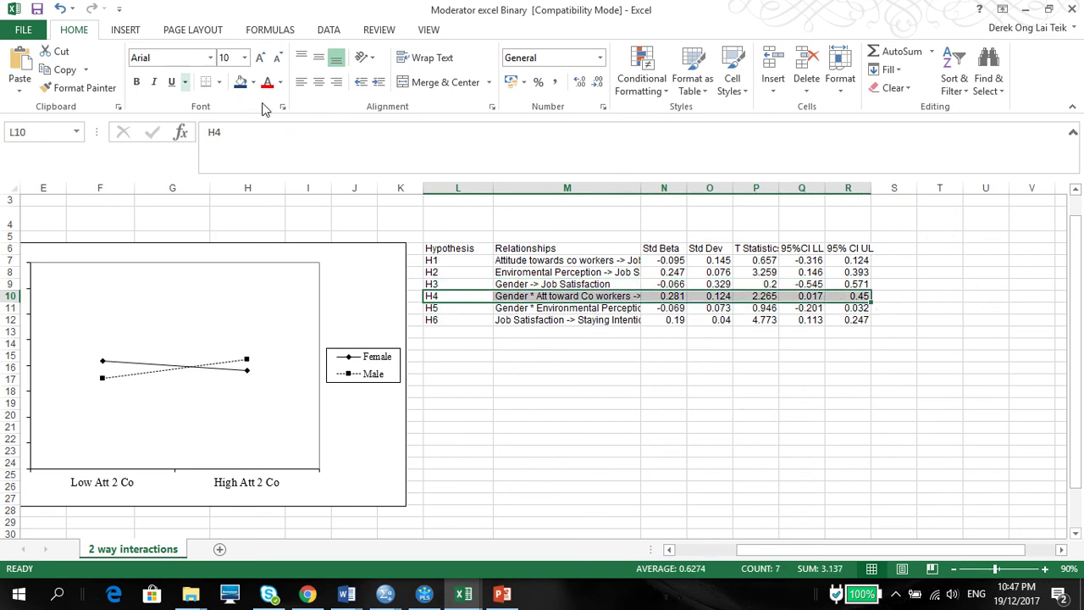
pyautogui.click(281, 82)
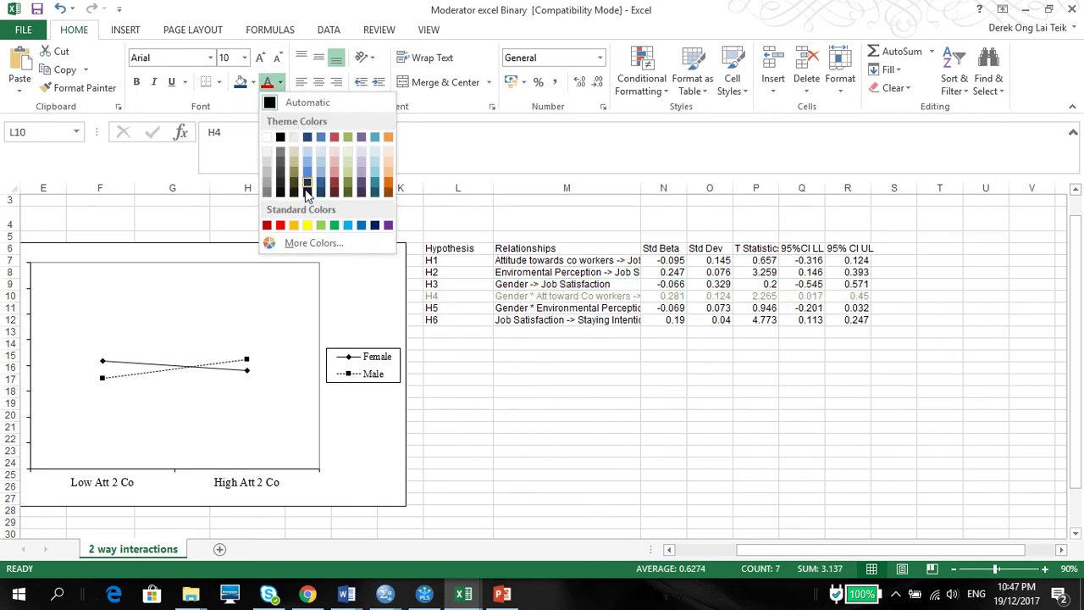
pyautogui.click(309, 226)
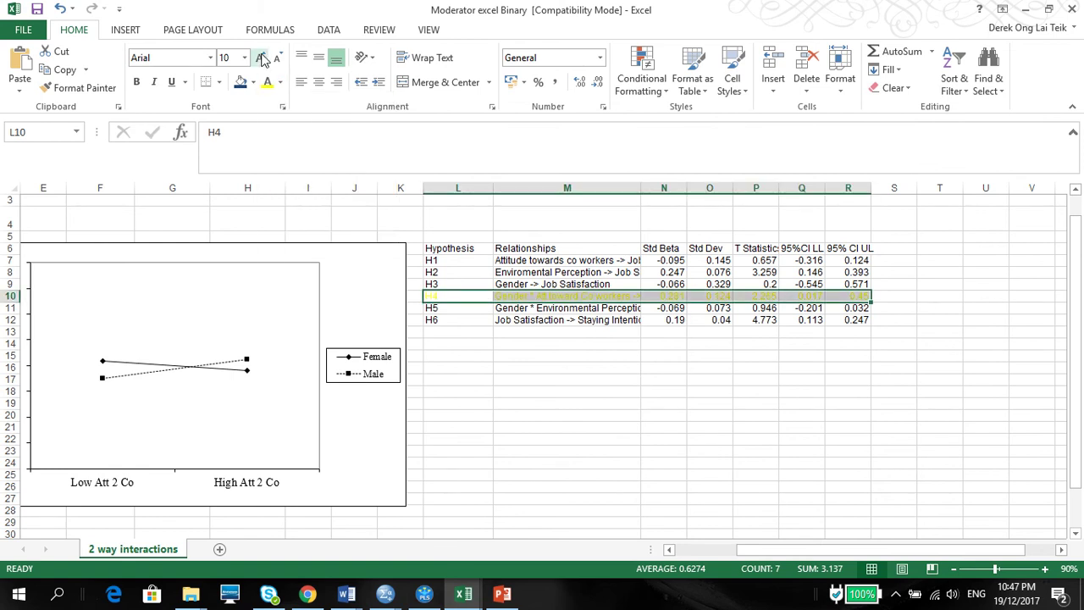
pyautogui.click(280, 82)
pyautogui.click(283, 99)
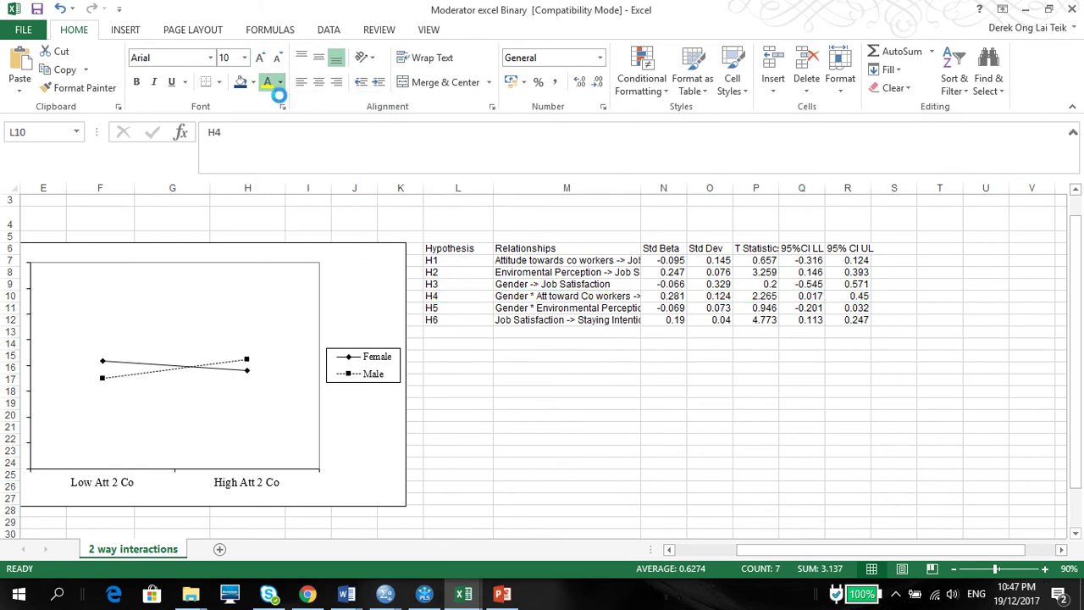
pyautogui.click(241, 82)
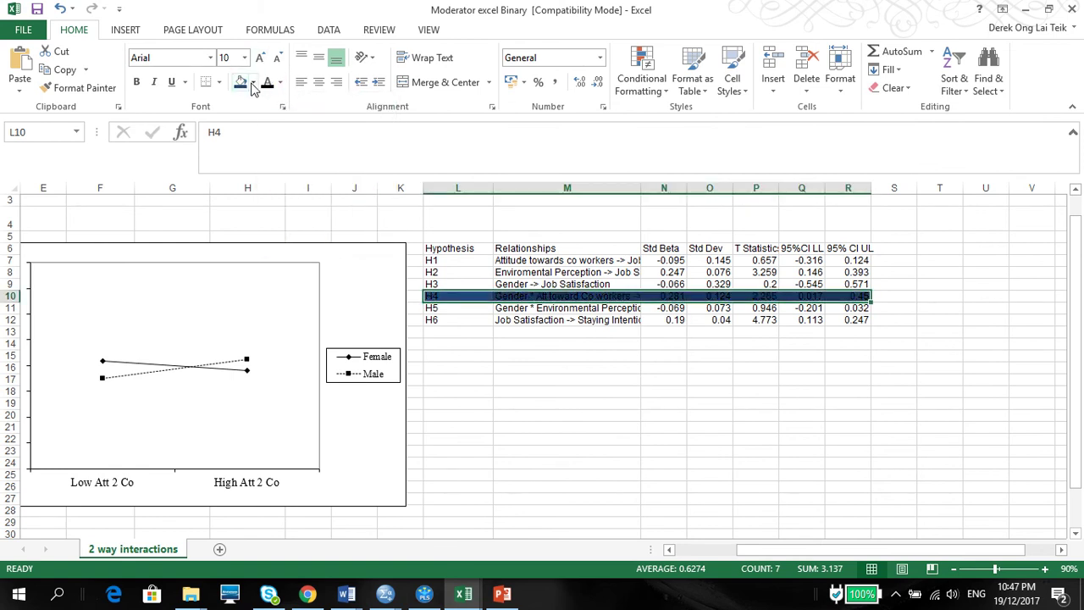
pyautogui.click(253, 83)
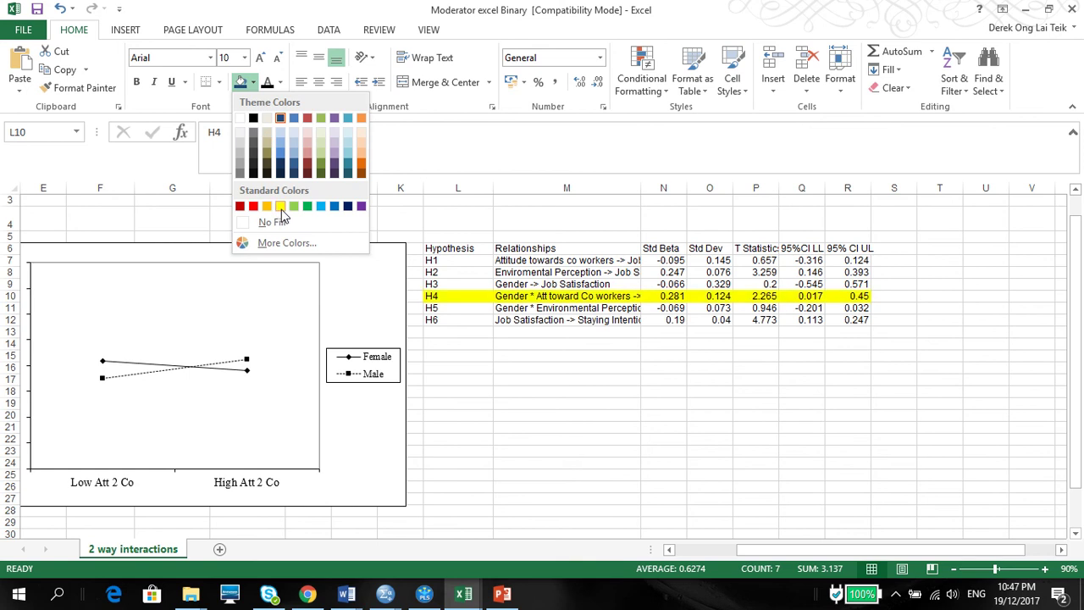
pyautogui.click(281, 208)
pyautogui.click(553, 429)
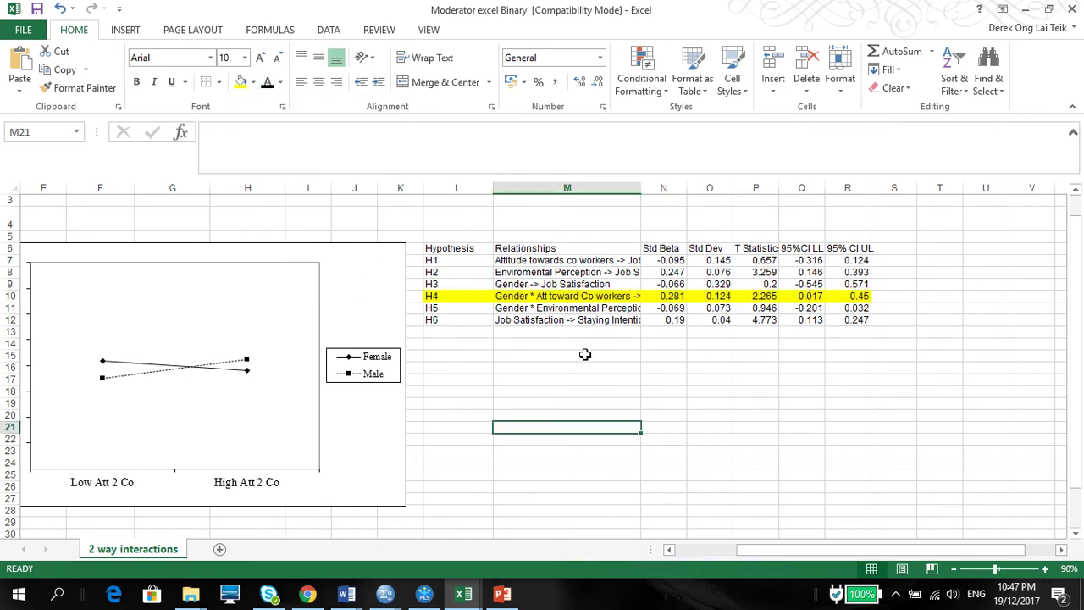
# Widen column M to show the full relationship names in the table
pyautogui.moveTo(643, 187); pyautogui.dragTo(689, 194)
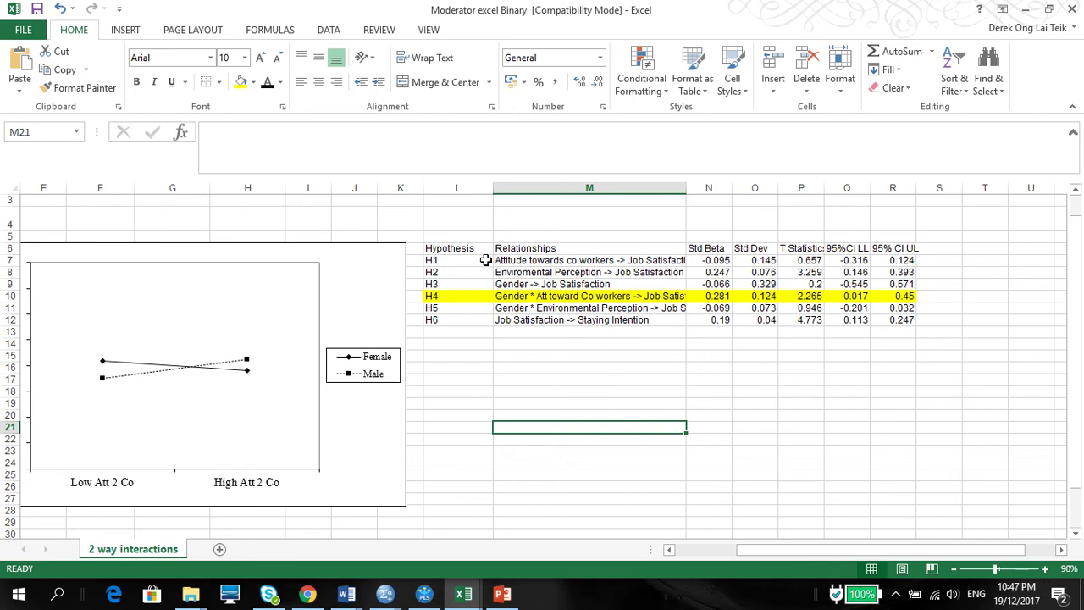
pyautogui.moveTo(472, 255); pyautogui.dragTo(884, 329)
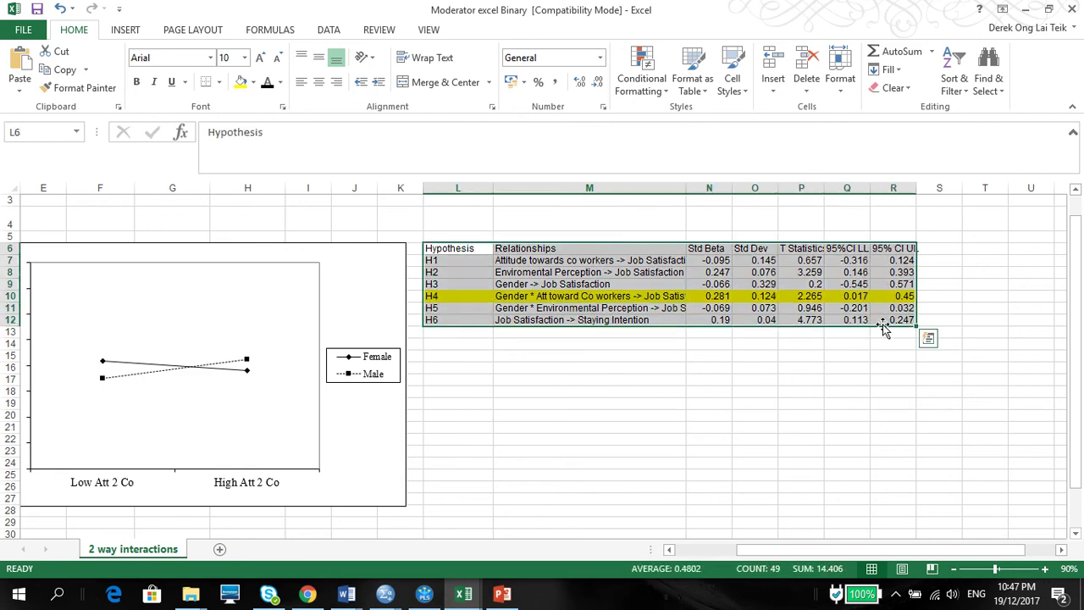
pyautogui.click(682, 298)
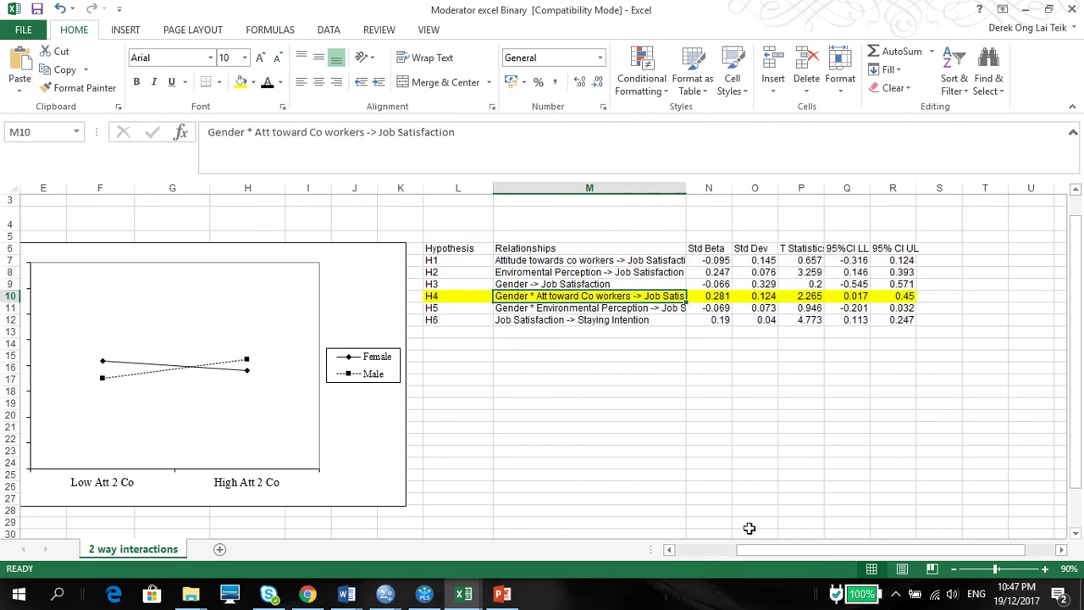
pyautogui.moveTo(763, 552); pyautogui.dragTo(703, 557)
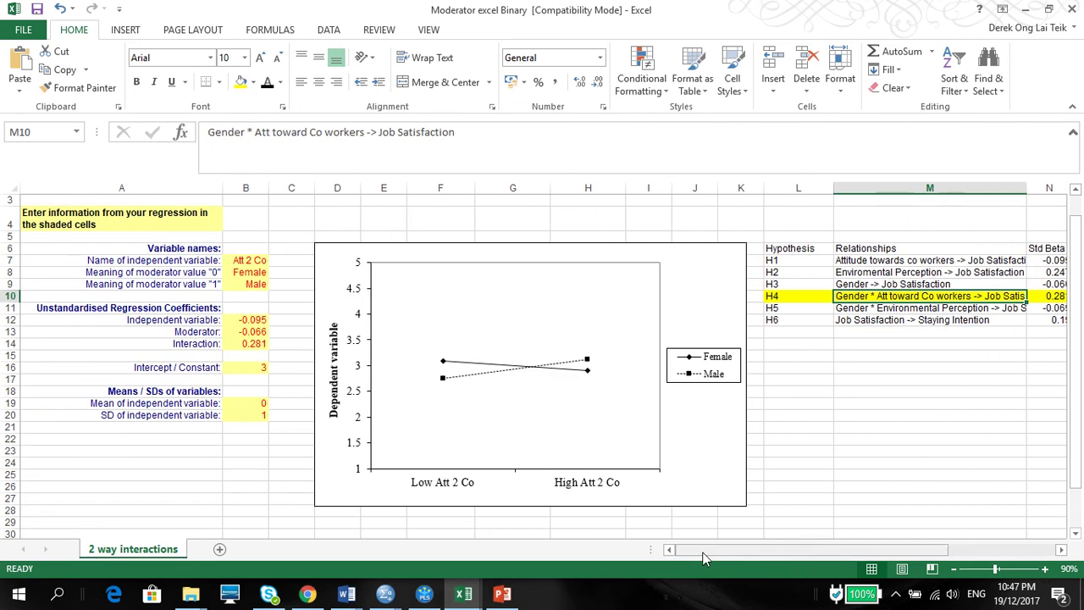
pyautogui.click(465, 295)
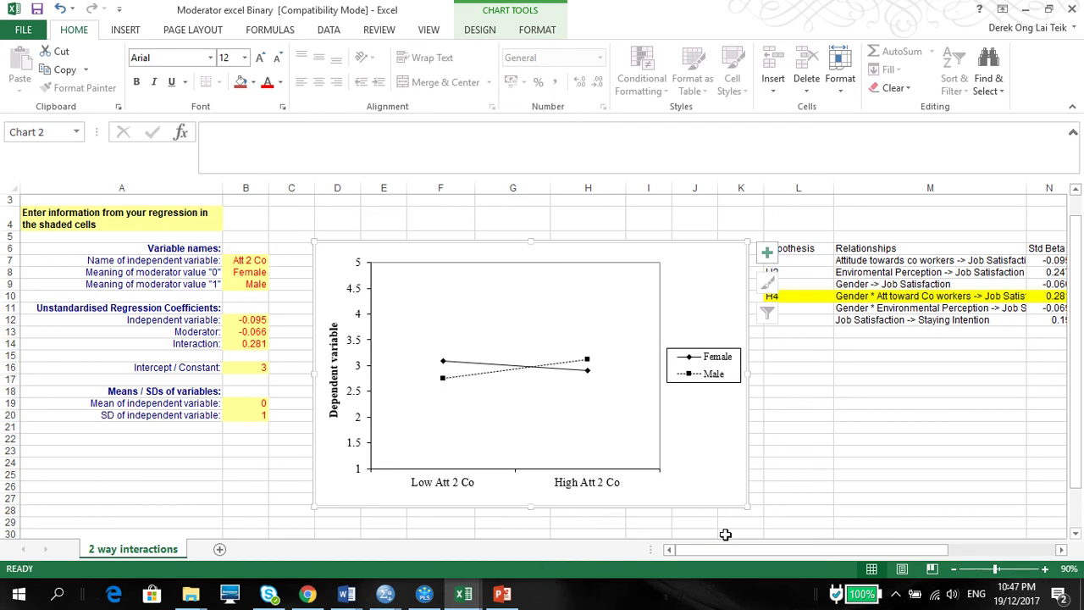
pyautogui.click(871, 473)
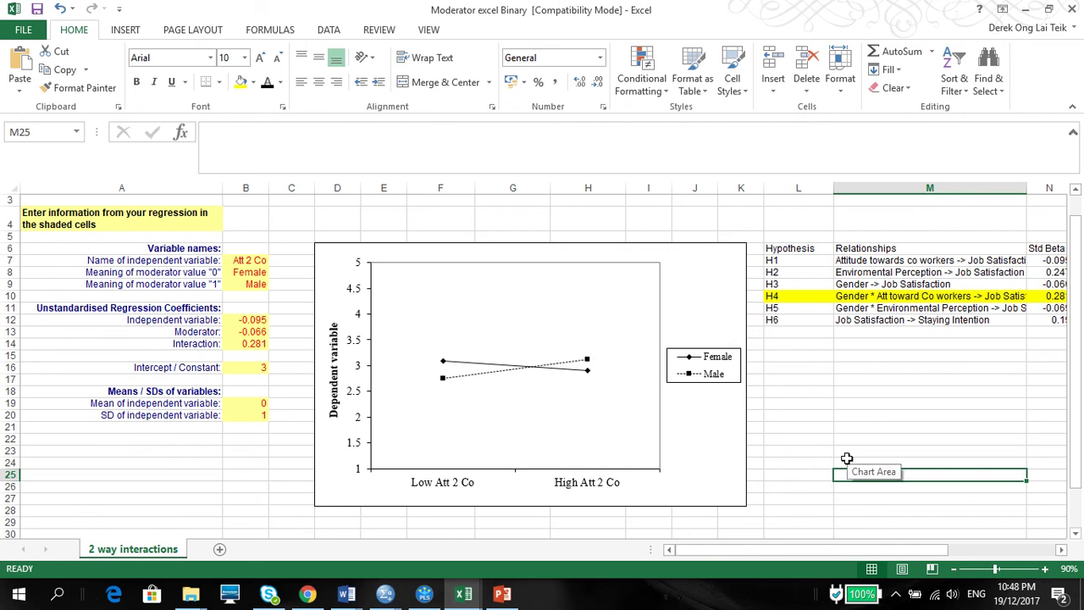
pyautogui.moveTo(593, 7)
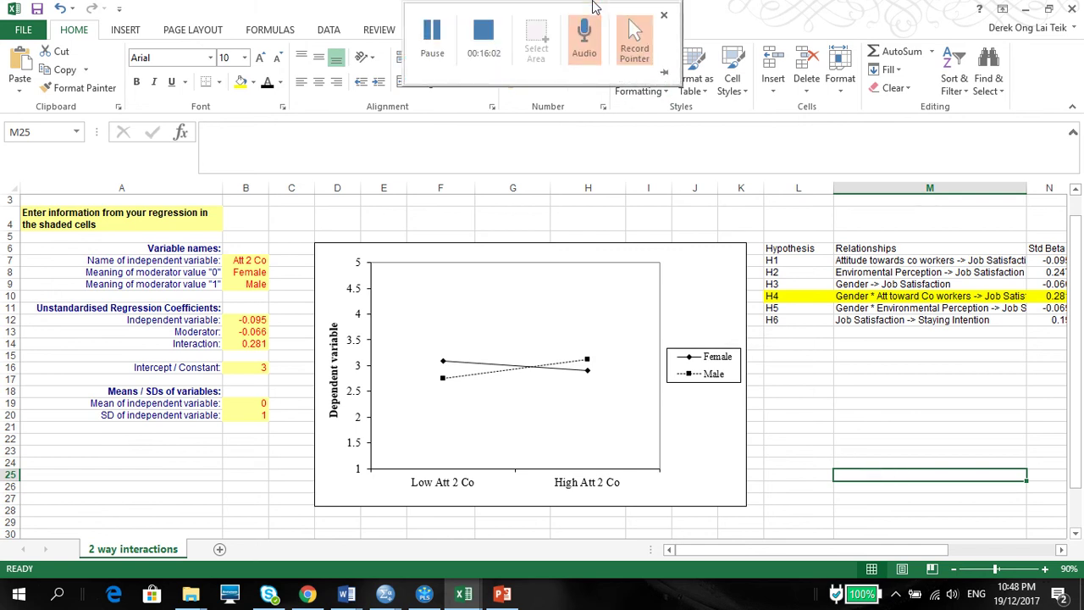